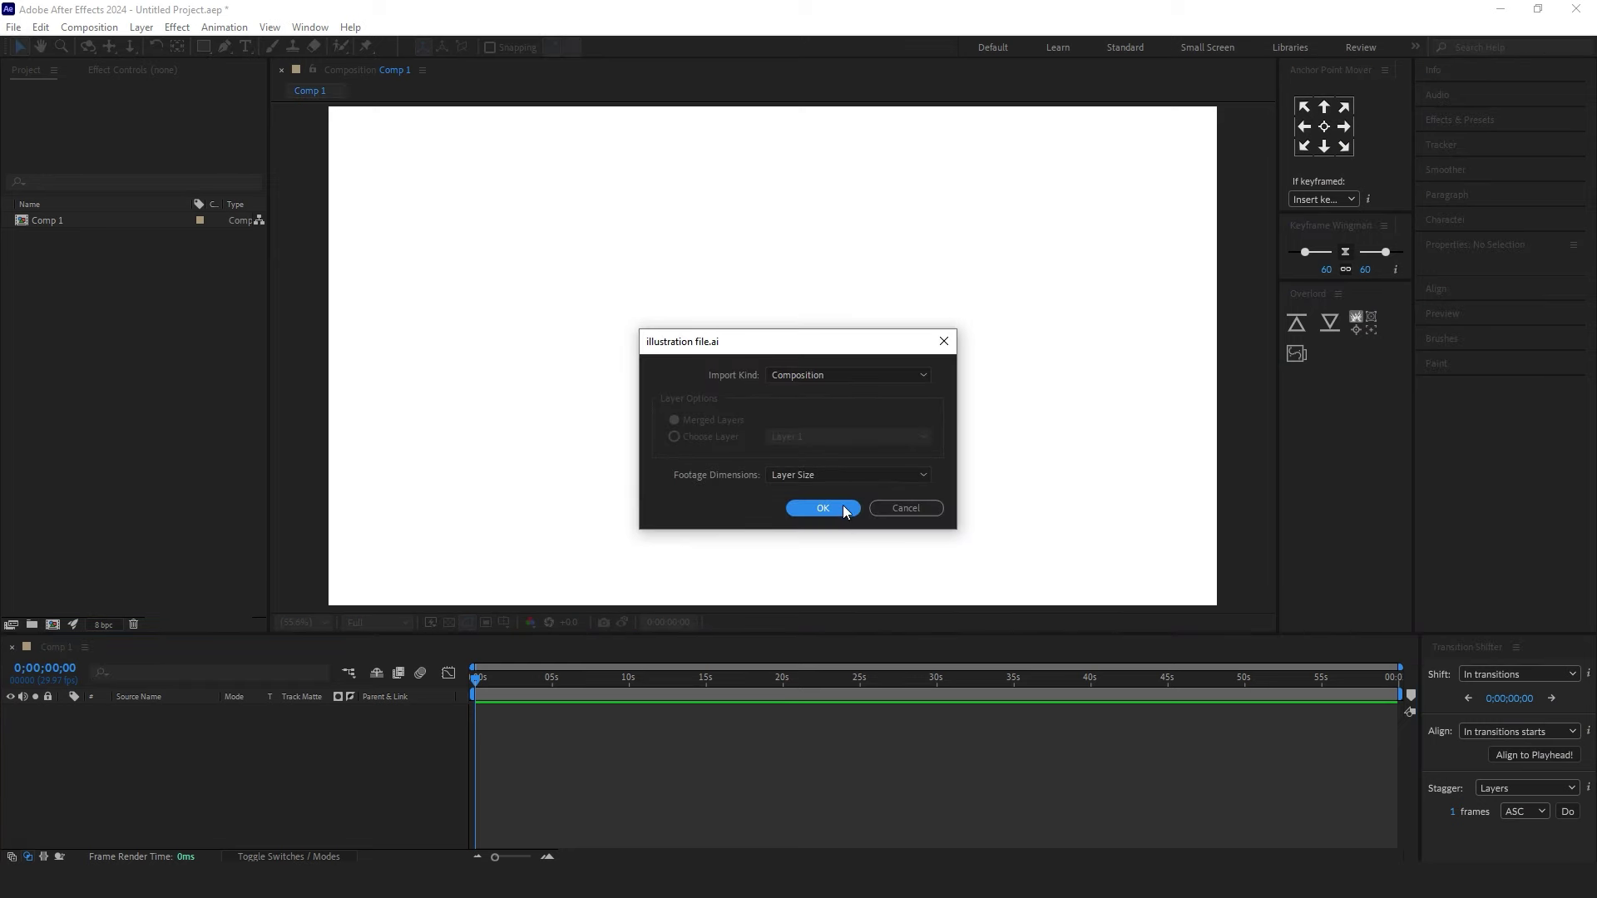
- Confirm importing the Illustrator file as a composition, then deselect the new layer in Comp 1
left_click(843, 505)
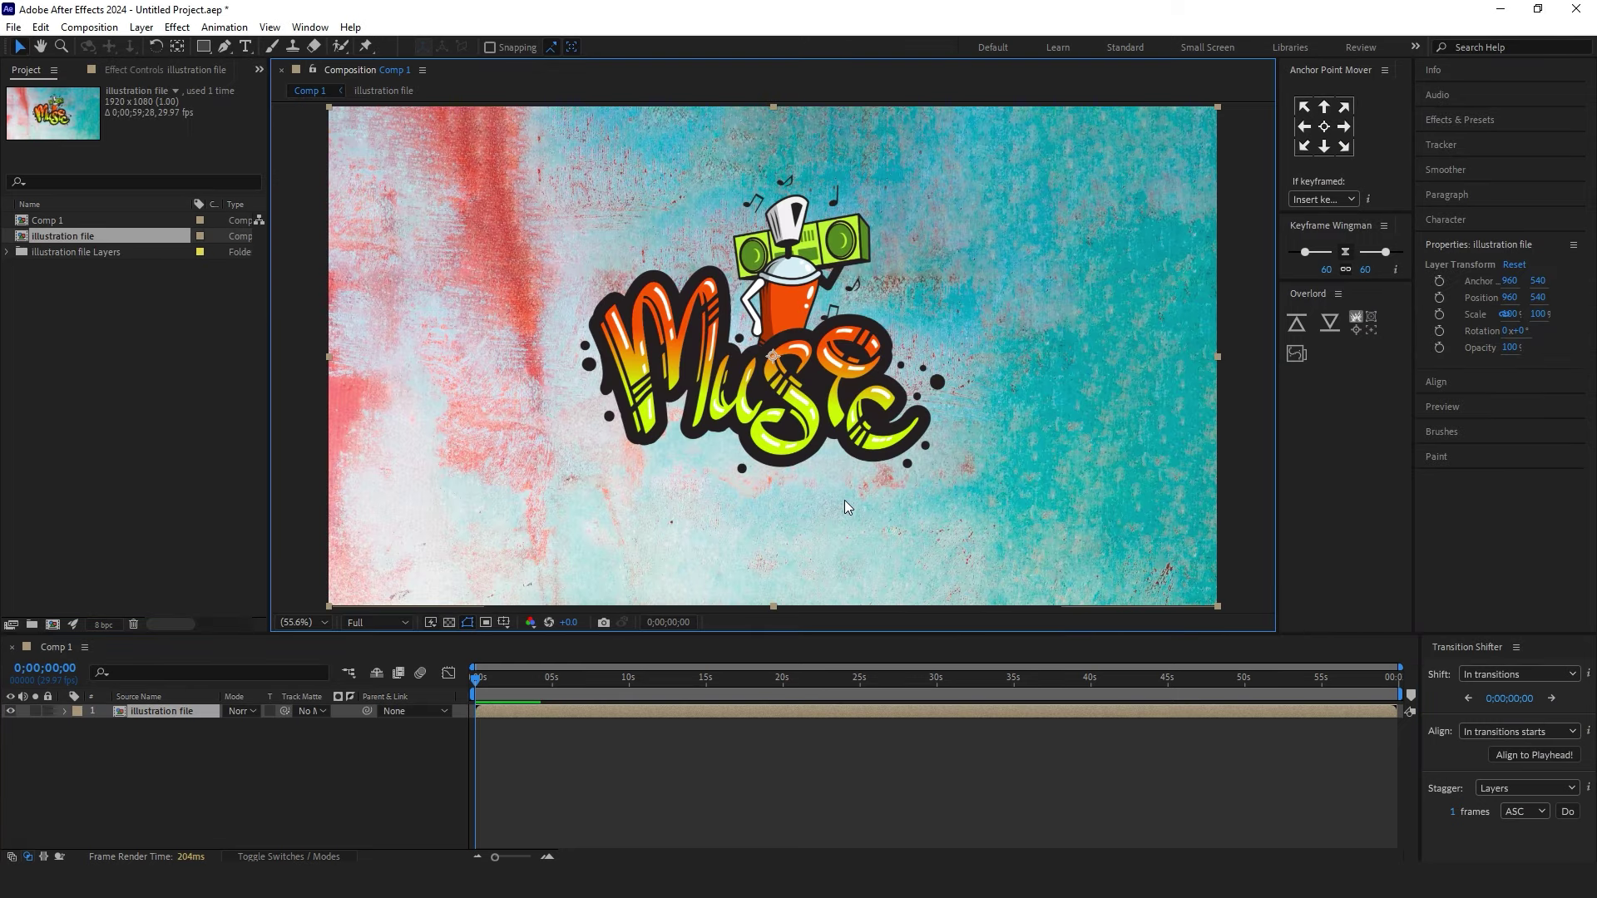
left_click(629, 755)
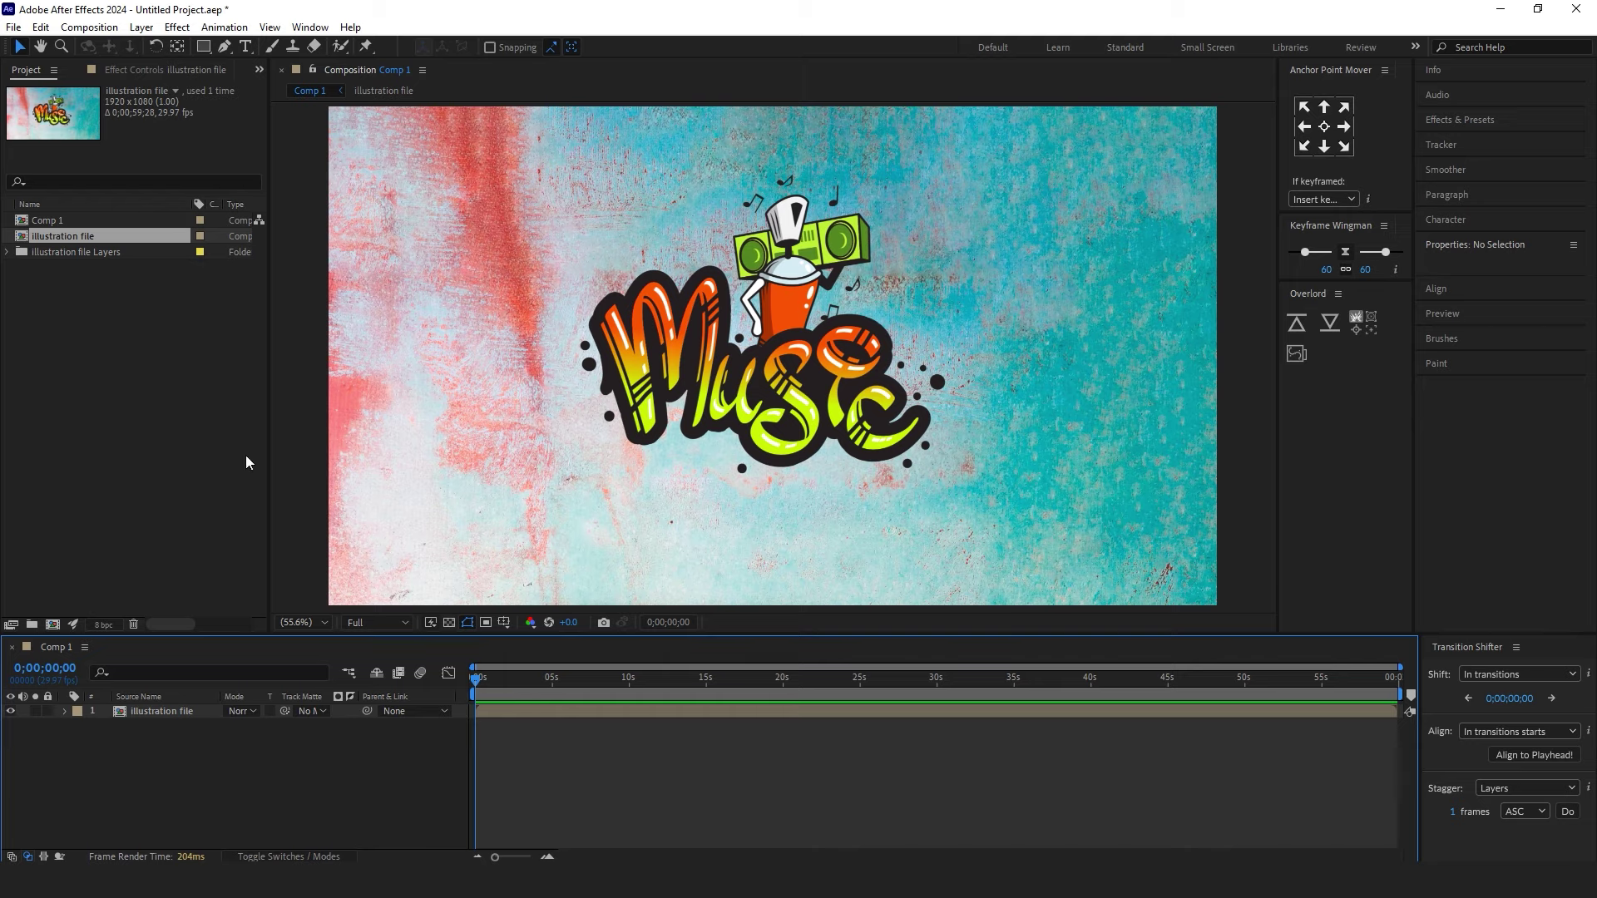
- Switch the workspace to Paint from the Window menu
left_click(315, 31)
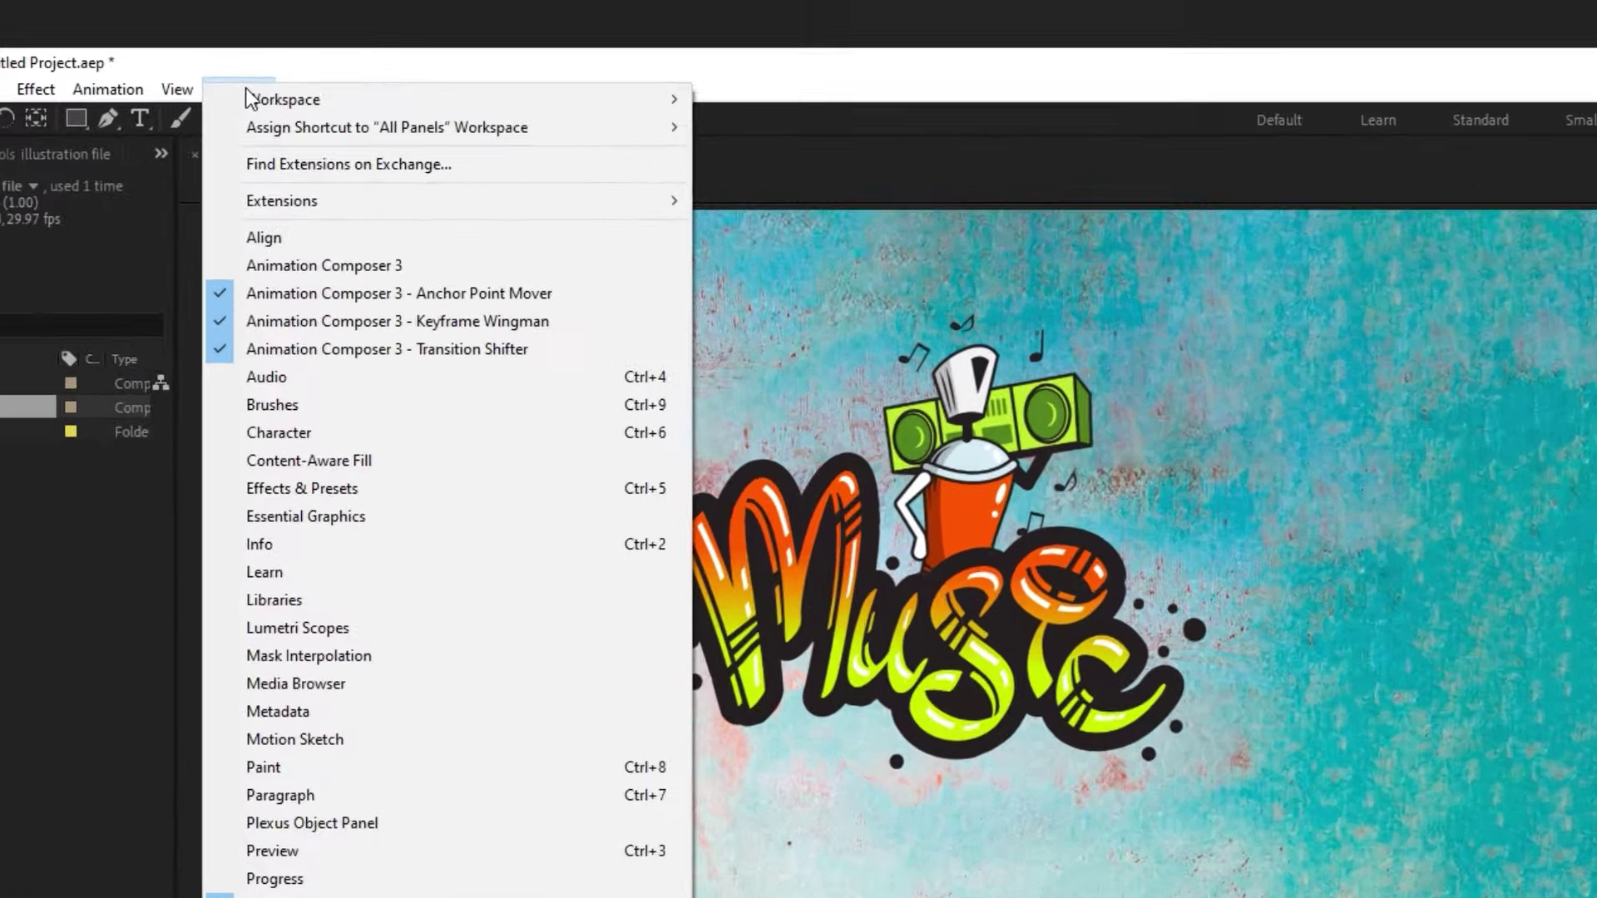
mouse_move(345, 41)
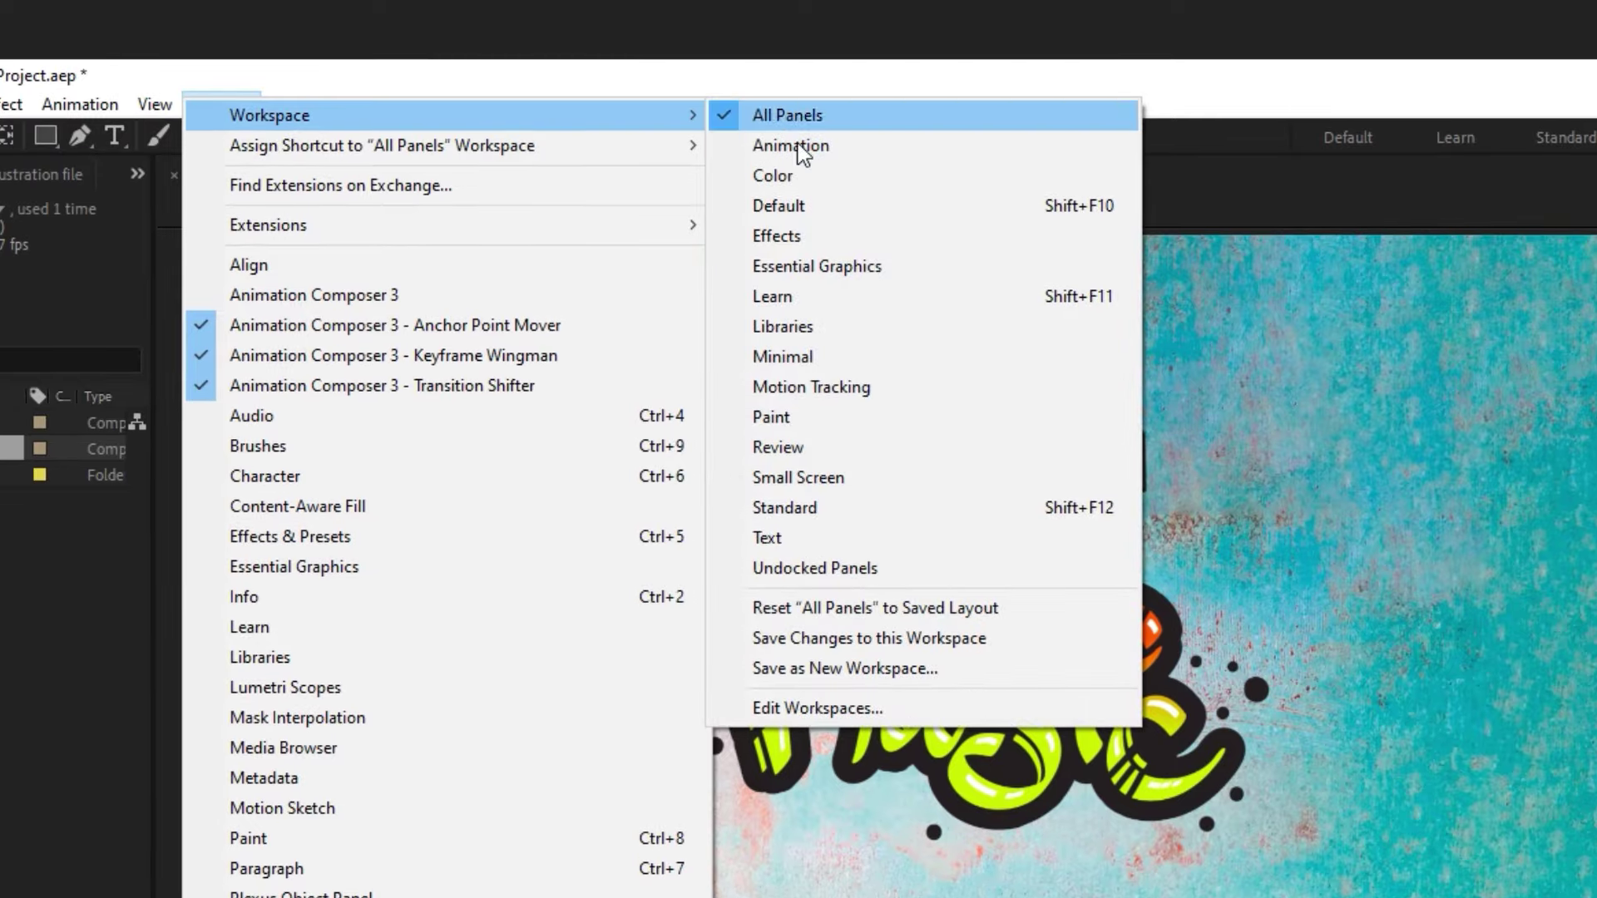
left_click(865, 413)
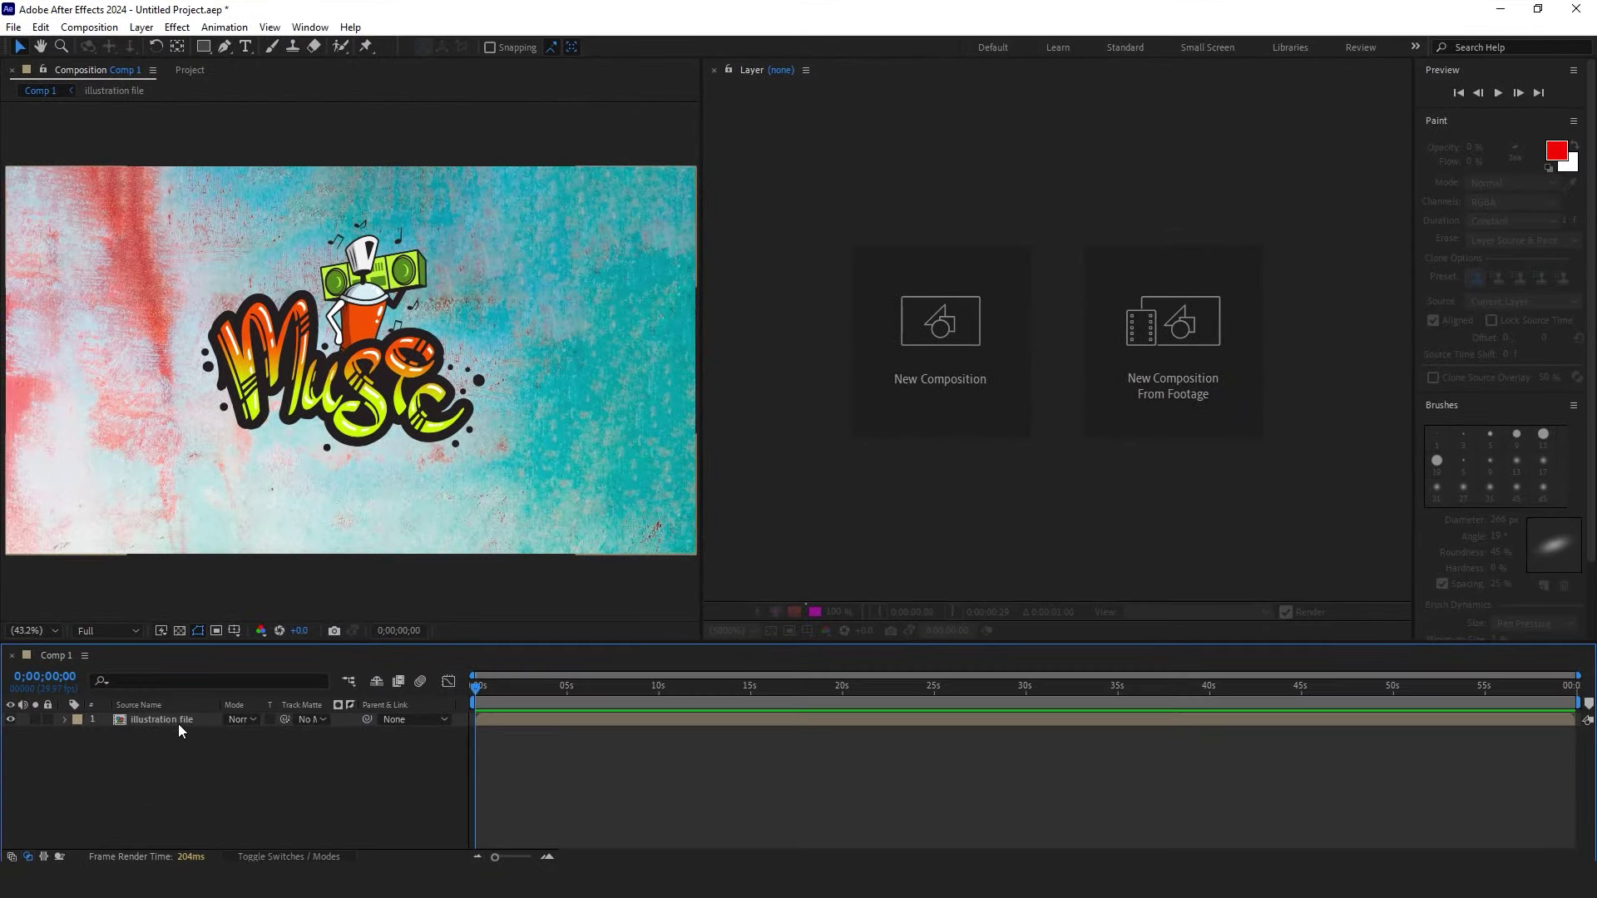
- Open the illustration file precomp's Layer 1 in the Layer panel and pick the Brush tool
double_click(178, 723)
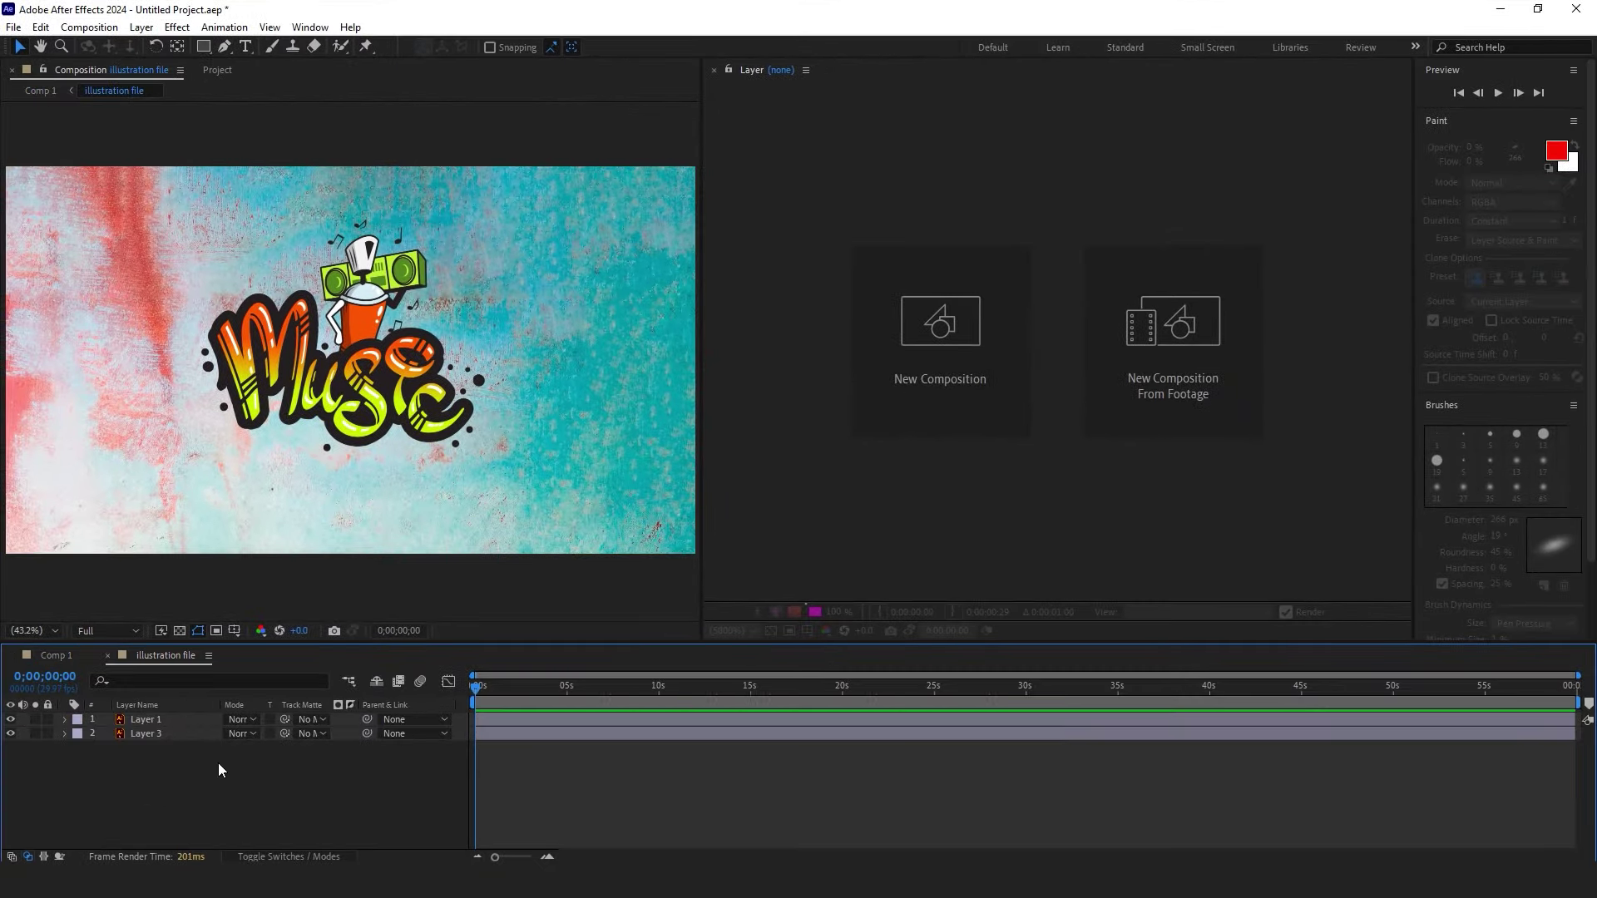
left_click(370, 379)
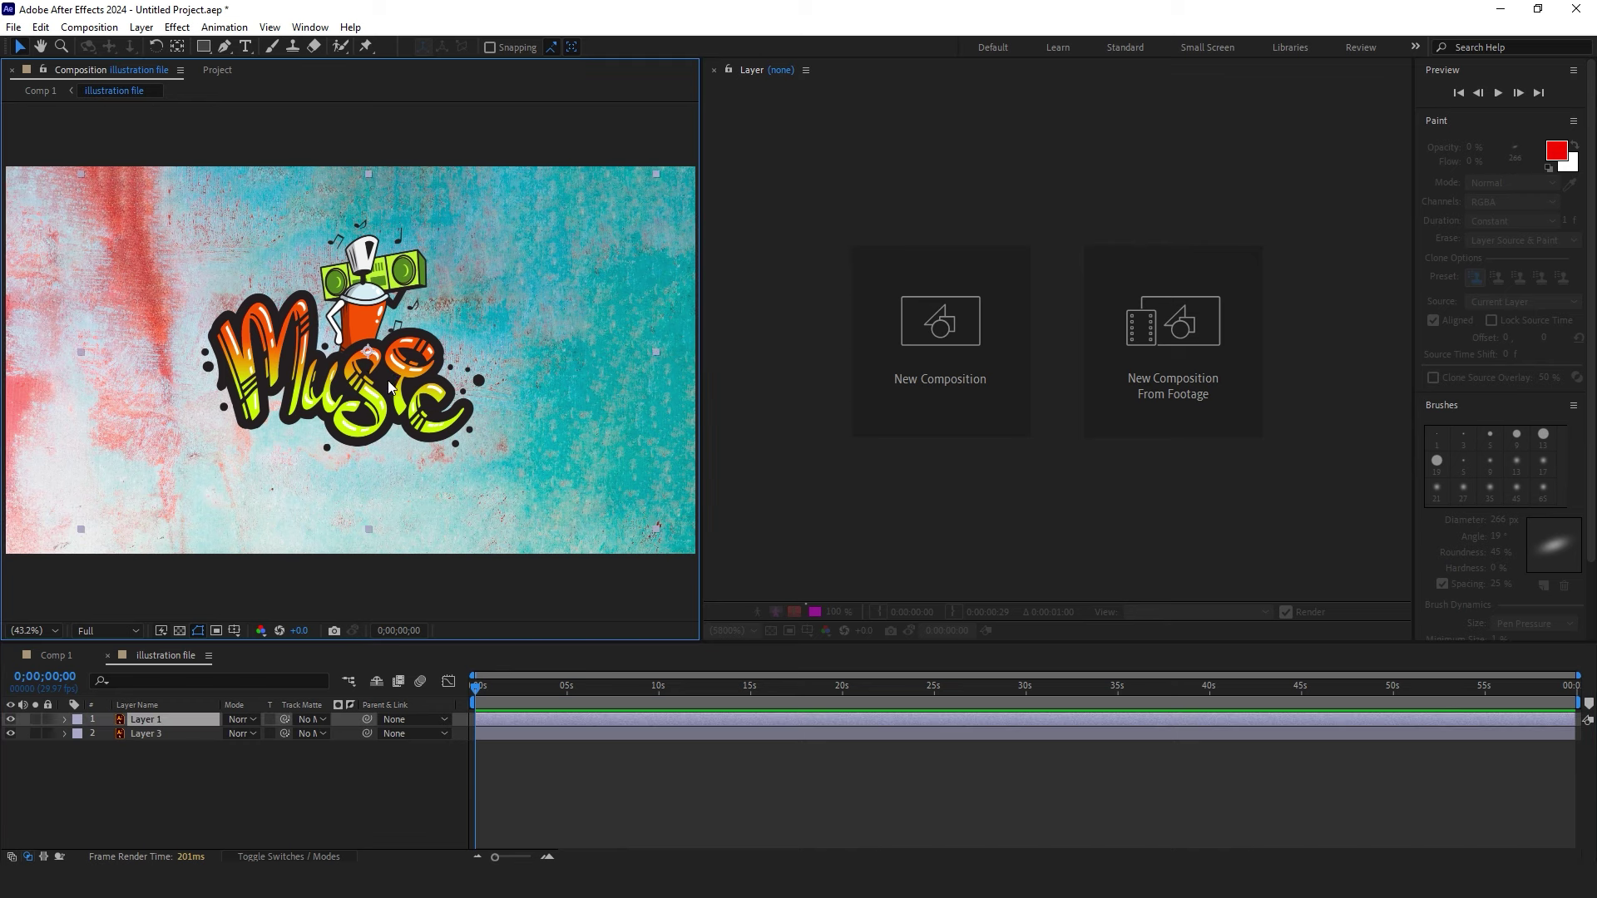
double_click(378, 388)
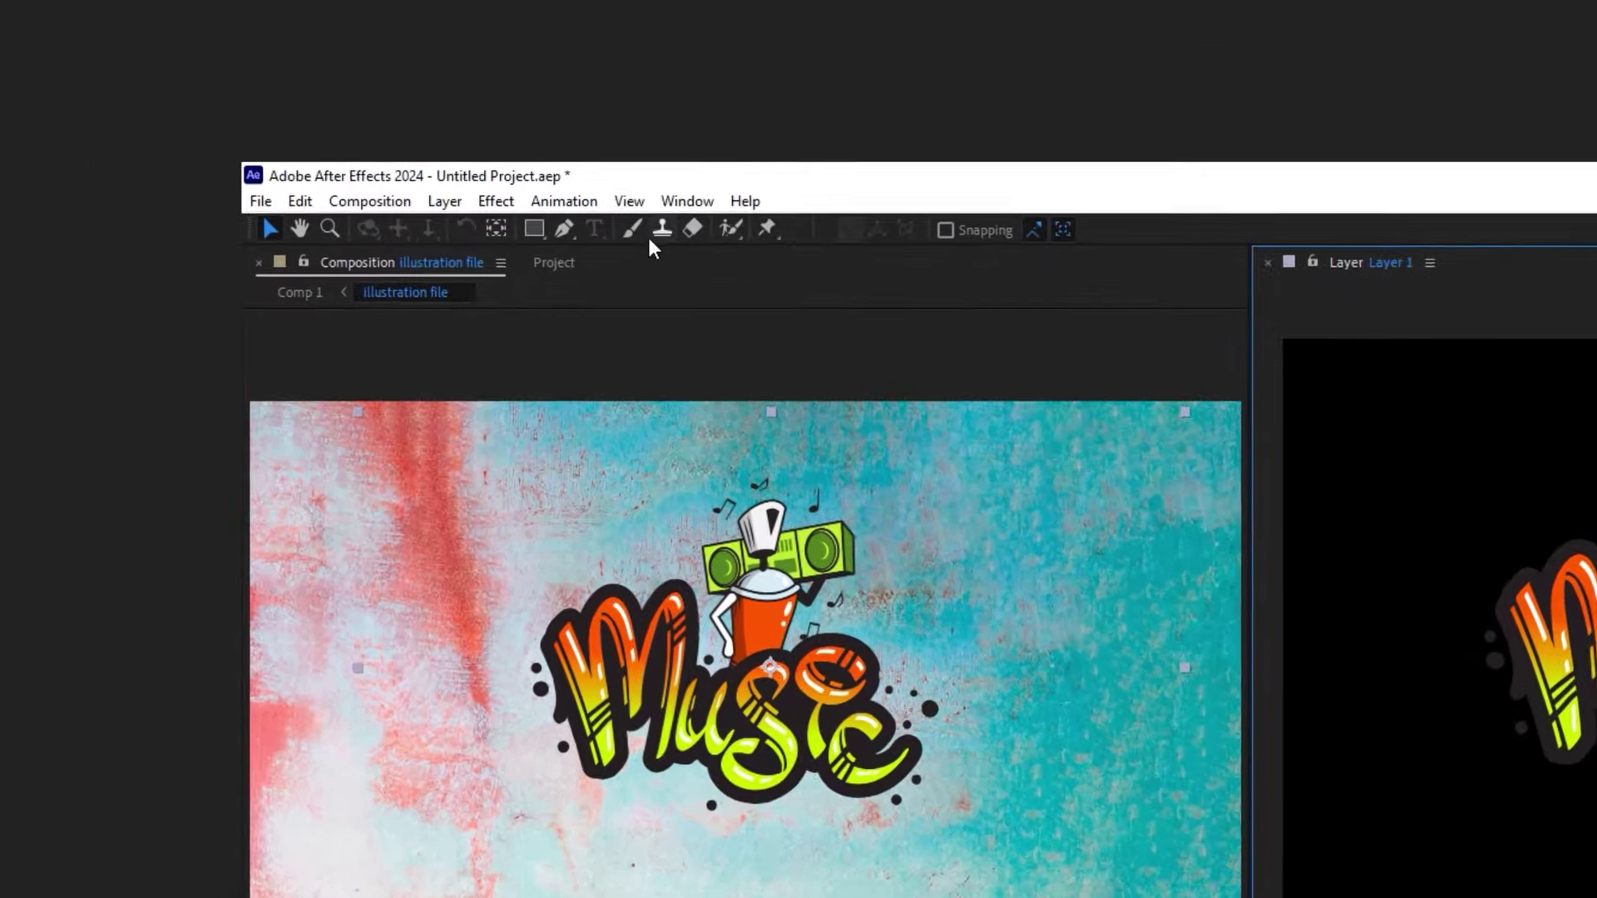
left_click(632, 229)
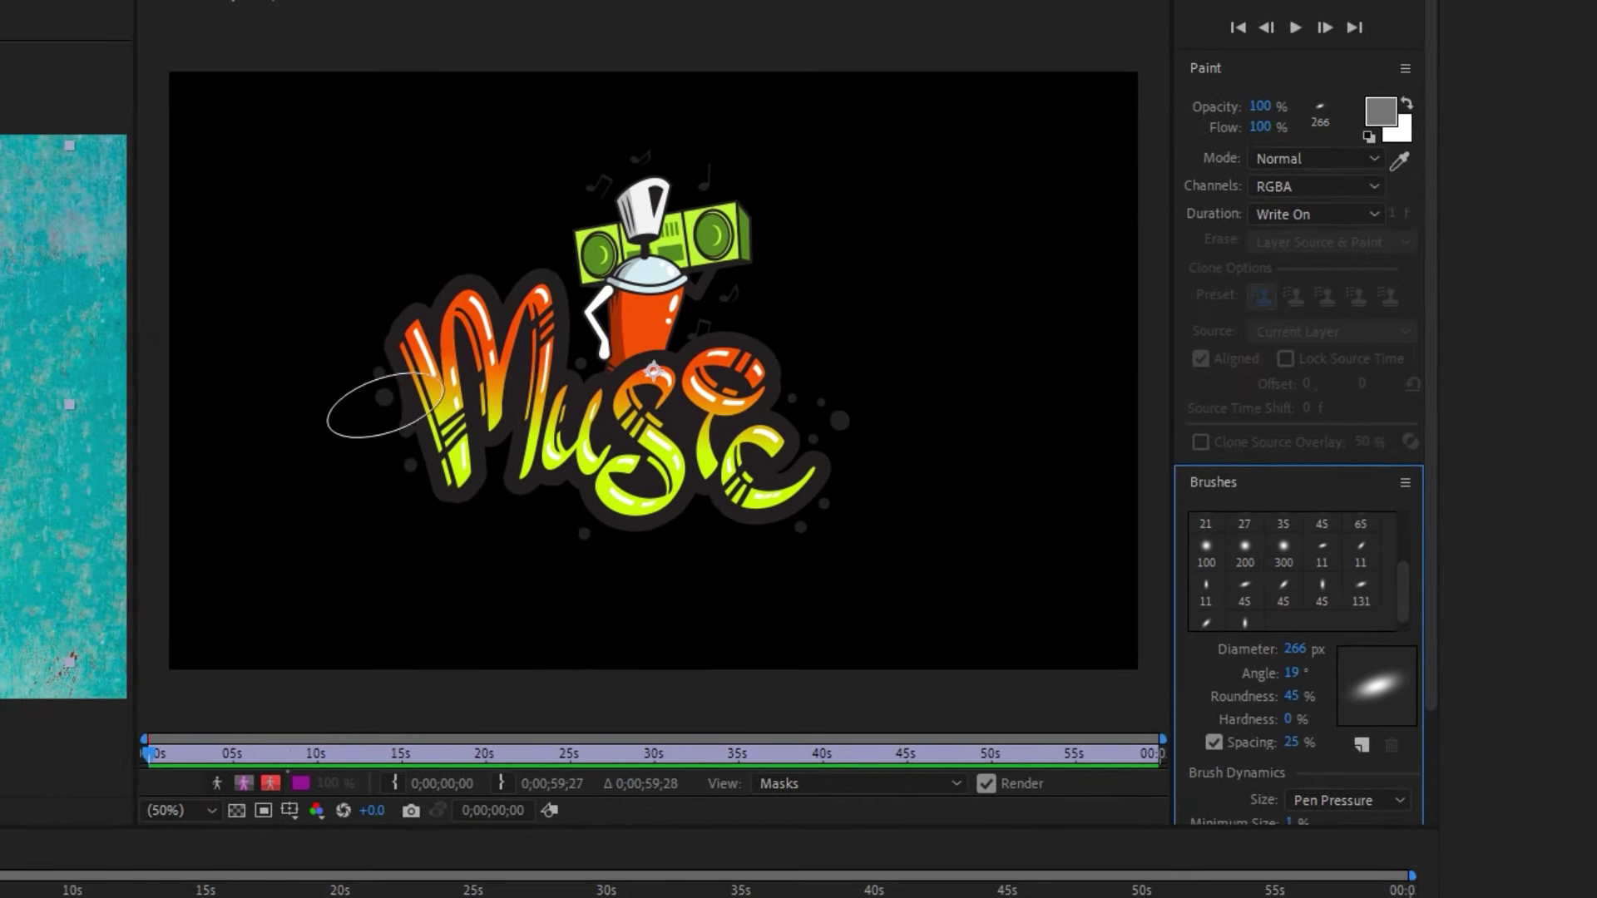
- Set the paint foreground colour to the artwork's orange F94C00 using the eyedropper
left_click(1379, 112)
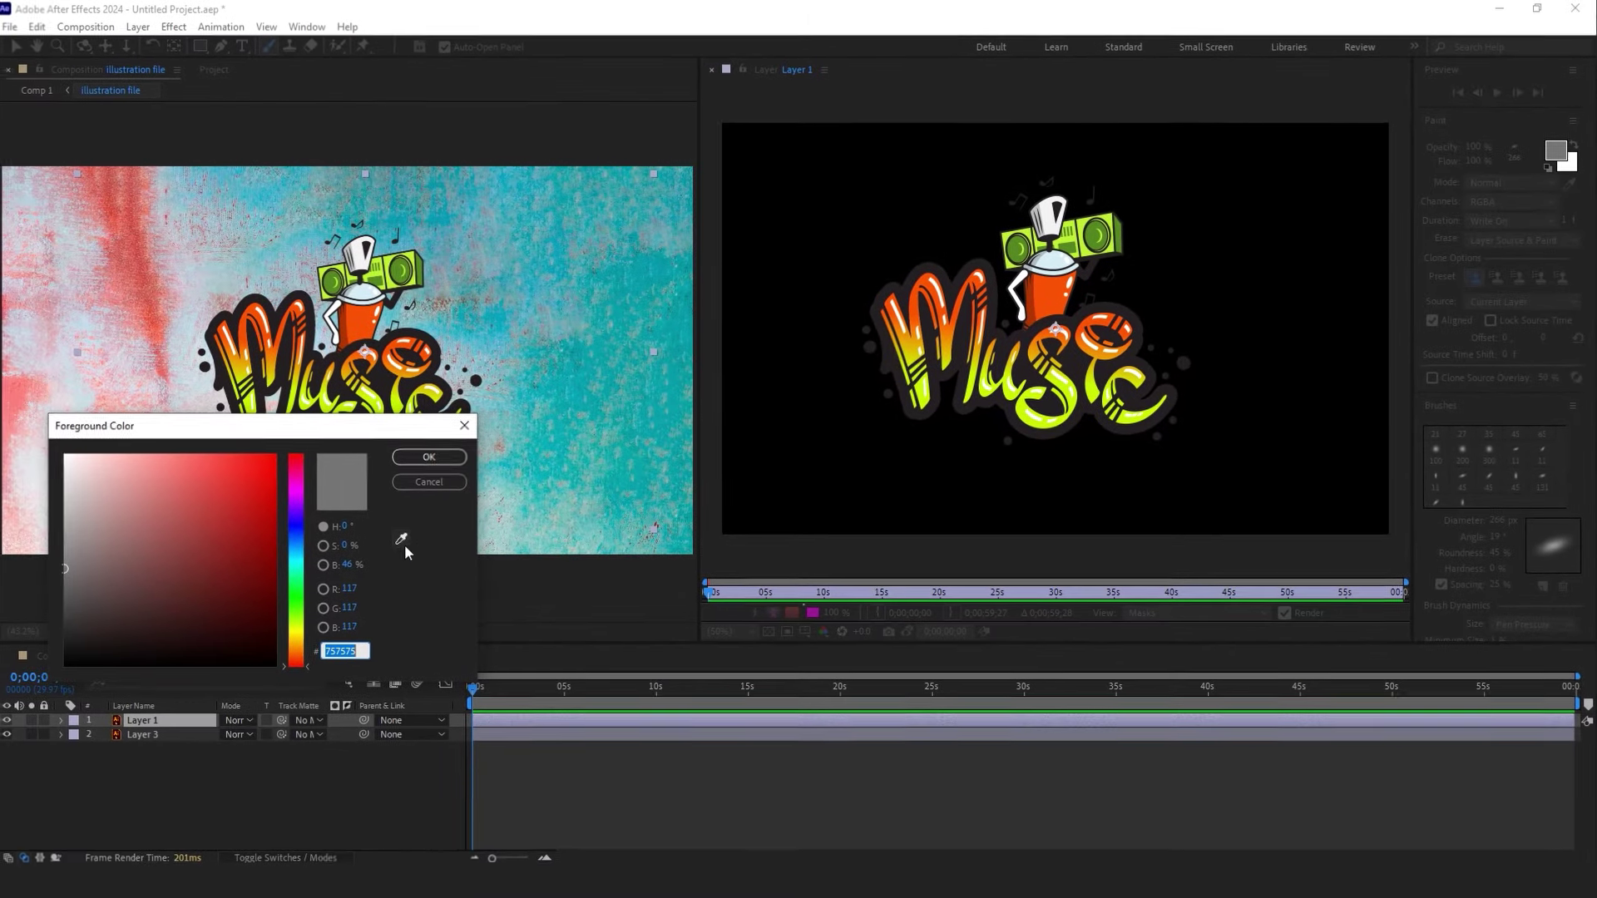
left_click(402, 541)
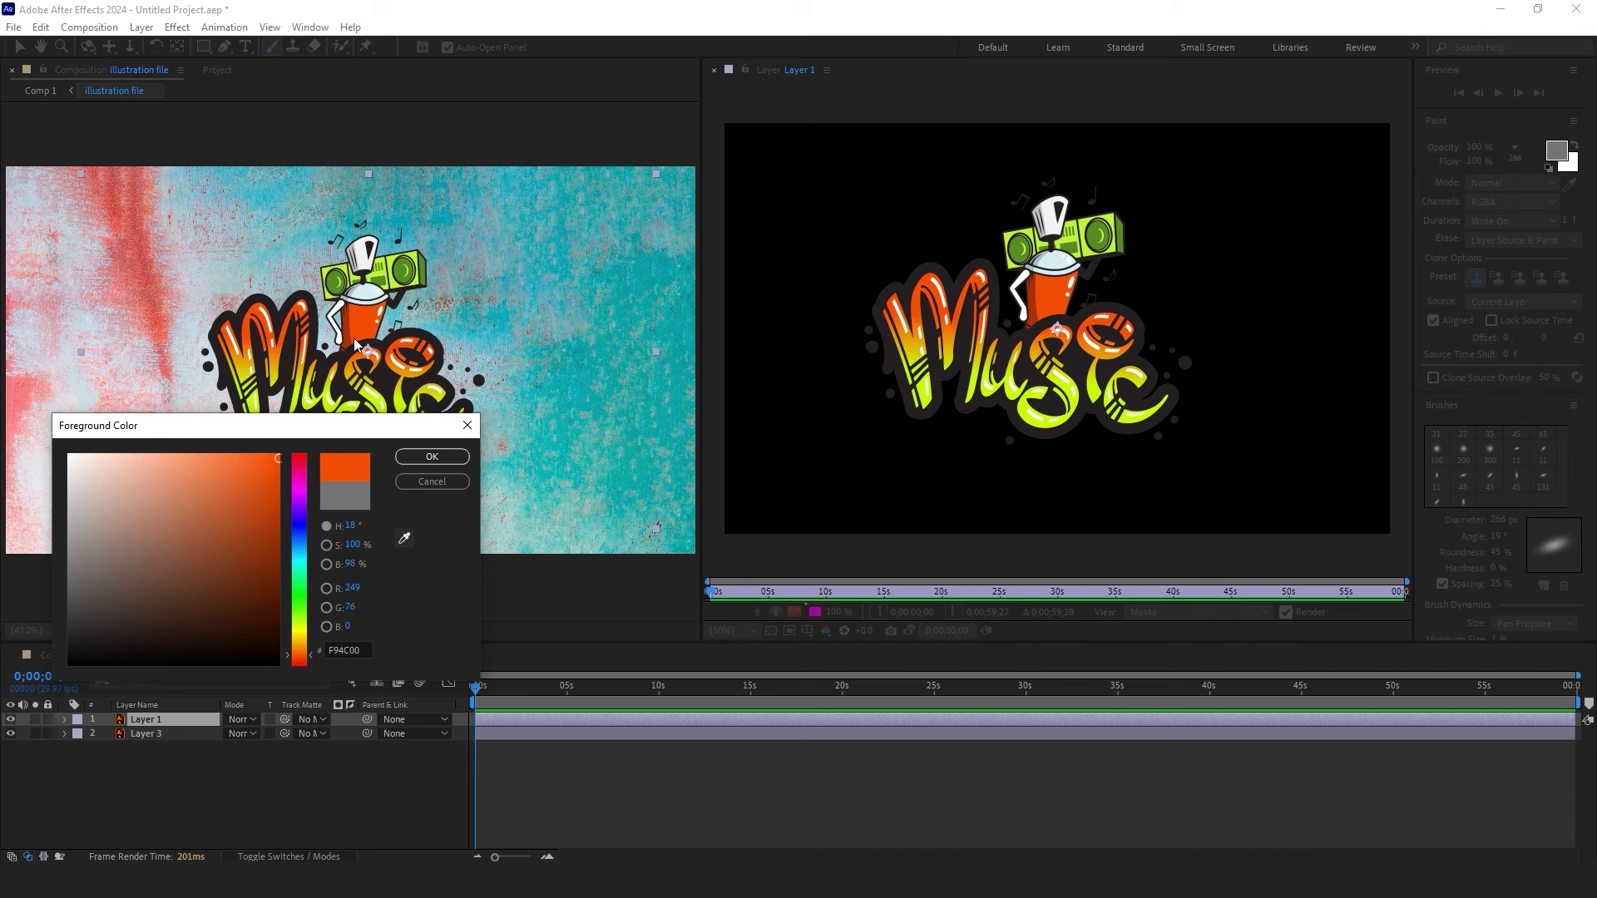
left_click(355, 344)
left_click(432, 457)
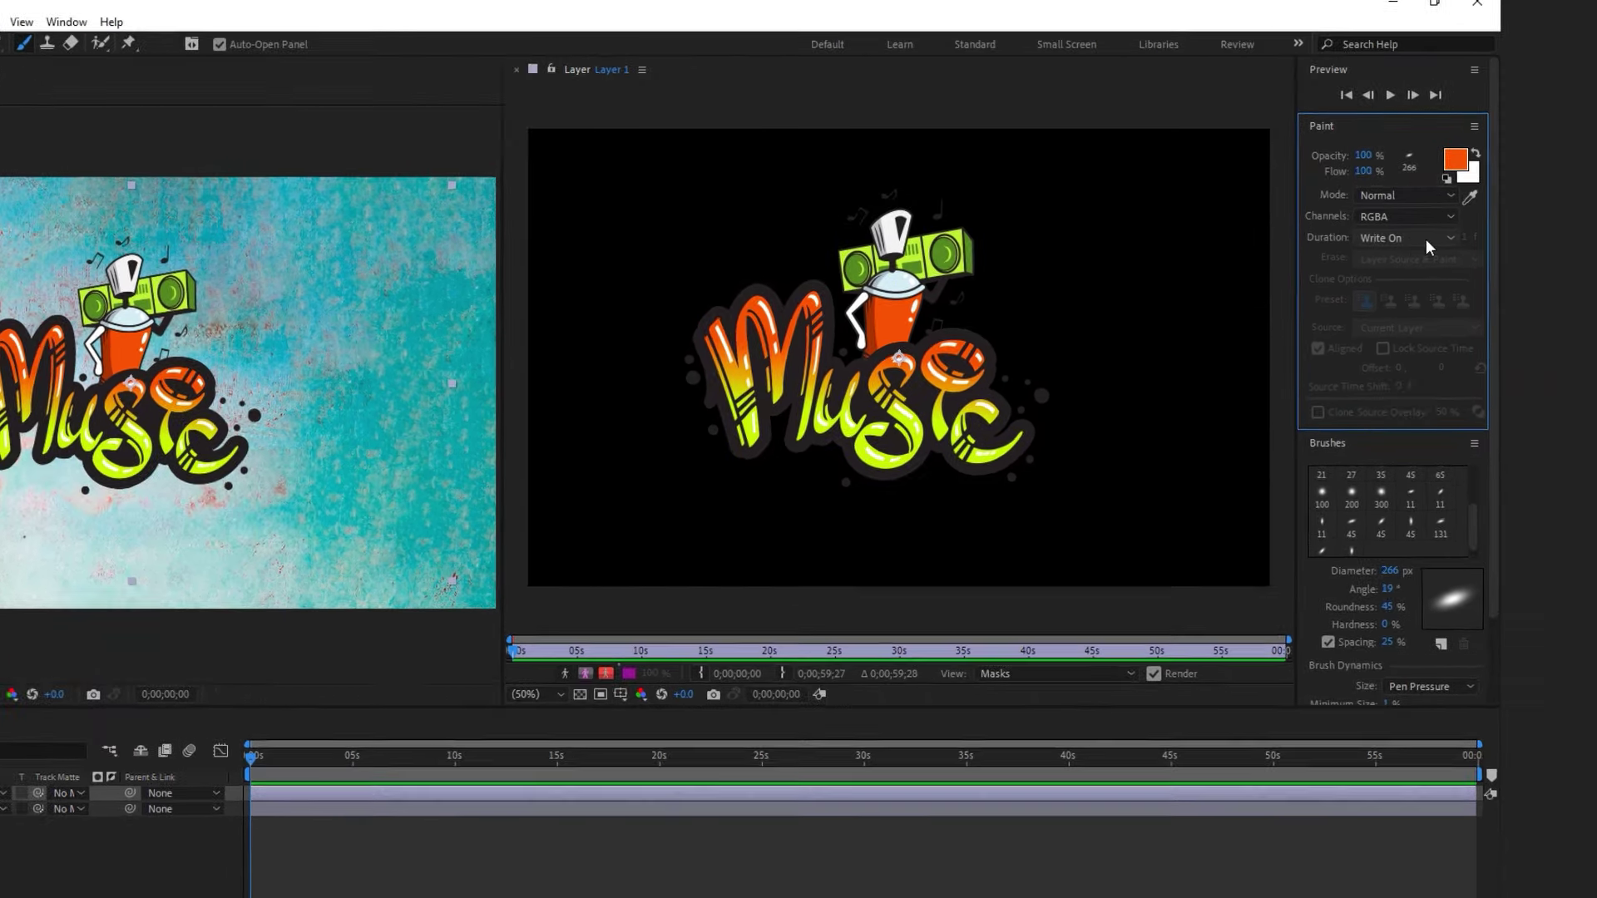
- Set the brush stroke Duration to Constant, then reopen the Duration options
left_click(1530, 220)
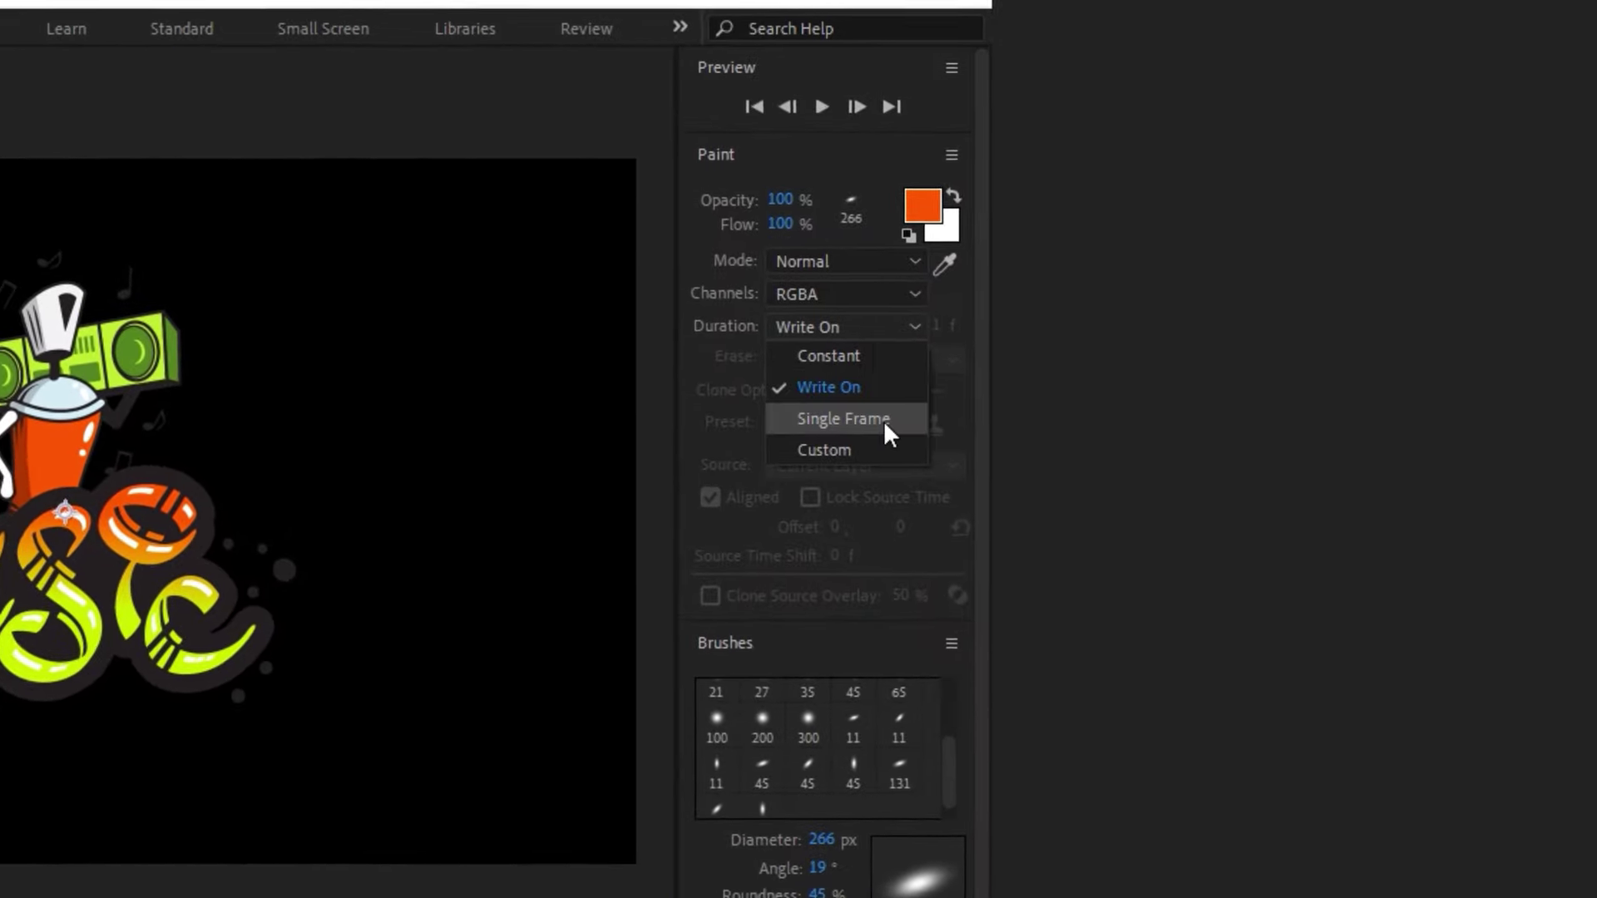
left_click(872, 356)
left_click(856, 327)
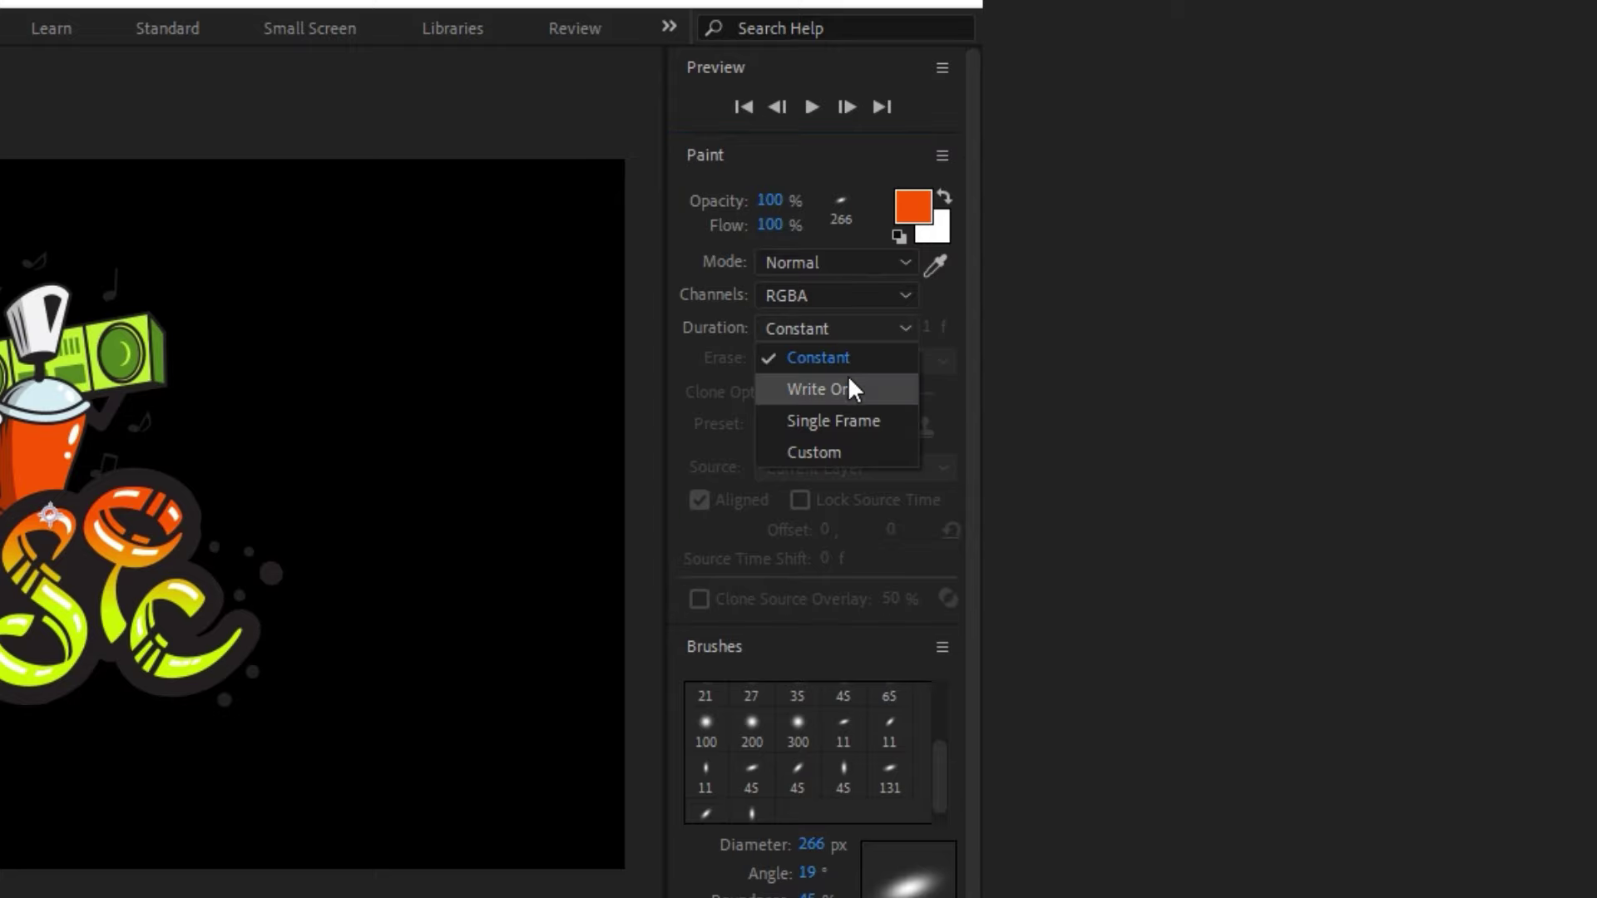
- With Write On duration from time 0, paint orange over the Music letters and select Layer 1
left_click(882, 391)
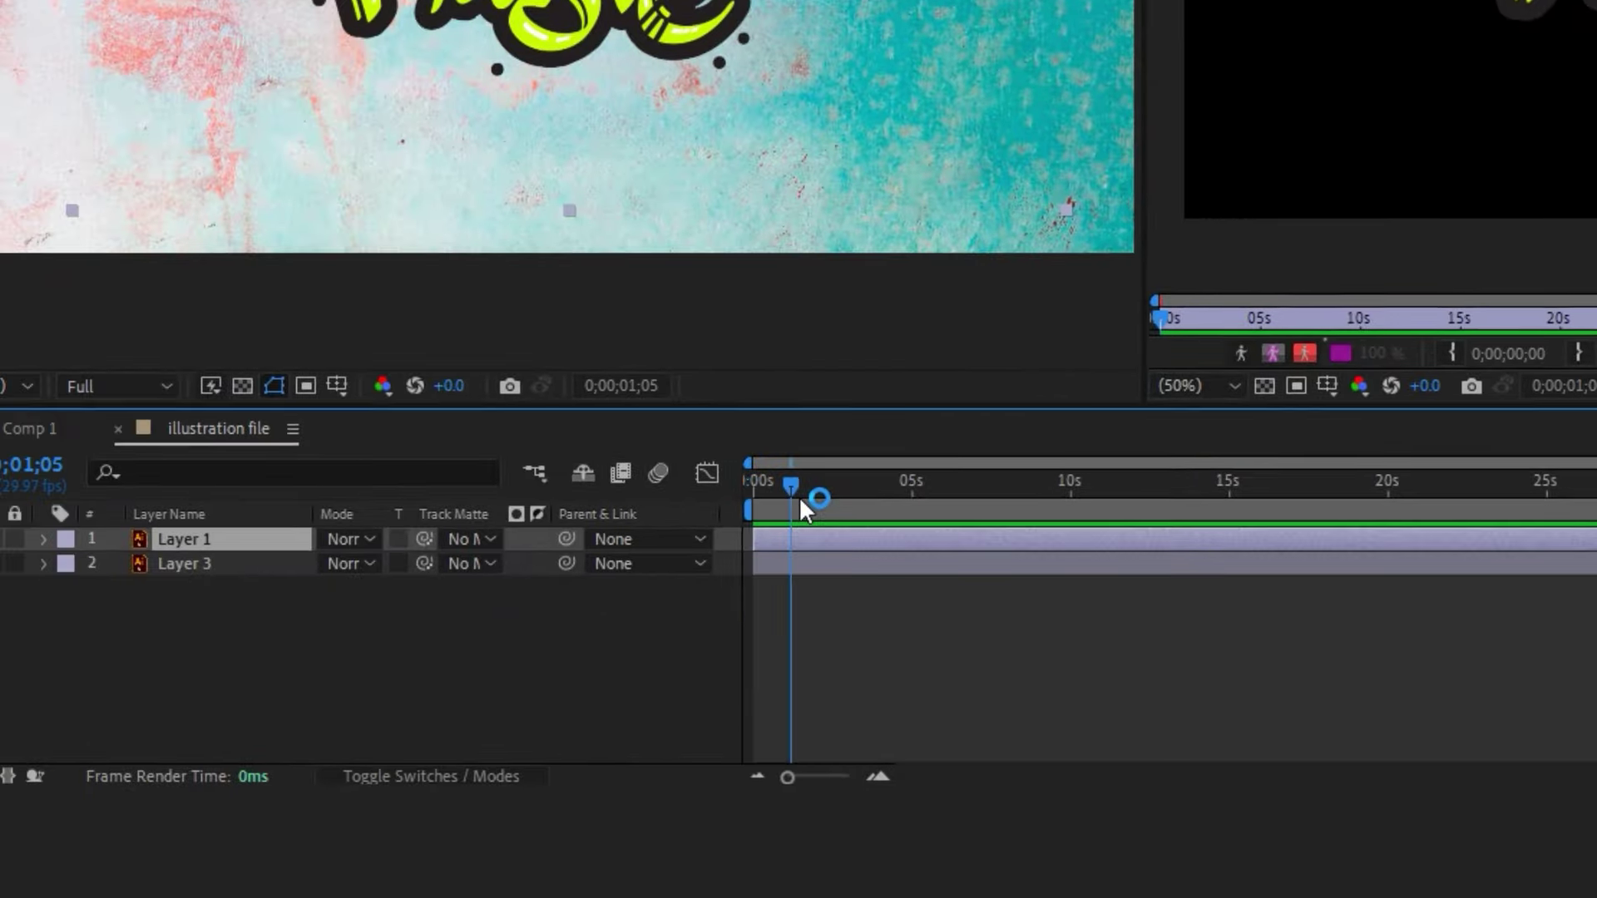
left_click_drag(803, 503, 754, 499)
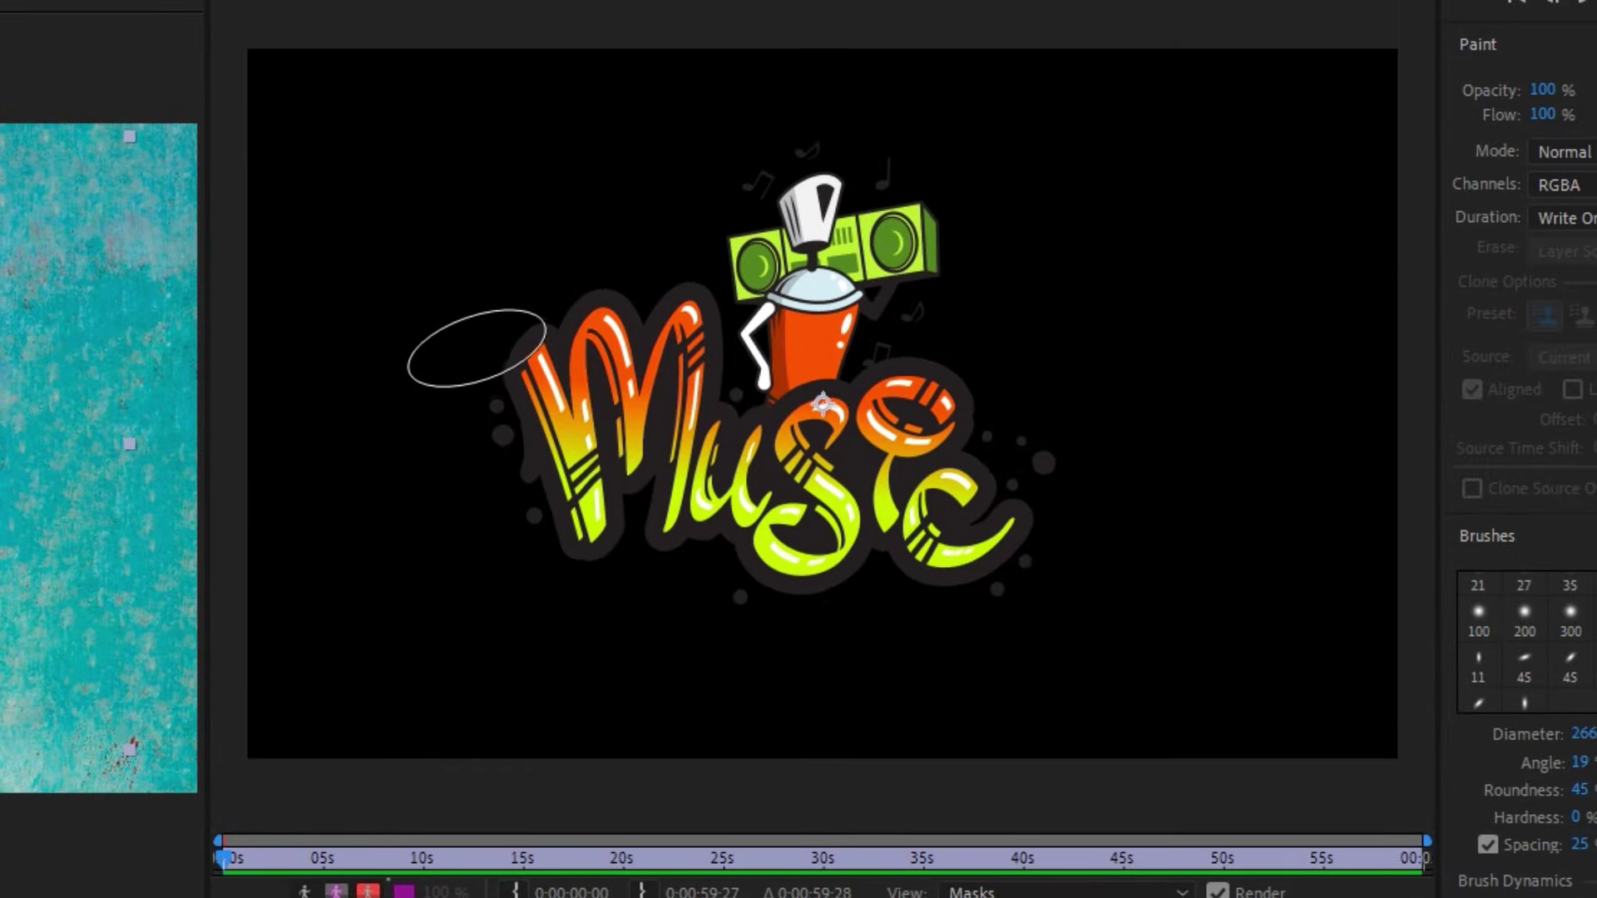
mouse_move(475, 326)
left_mouse_down()
mouse_move(541, 482)
mouse_move(671, 553)
mouse_move(731, 563)
mouse_move(797, 655)
mouse_move(769, 171)
mouse_move(973, 582)
mouse_move(893, 185)
mouse_move(1057, 535)
left_mouse_up()
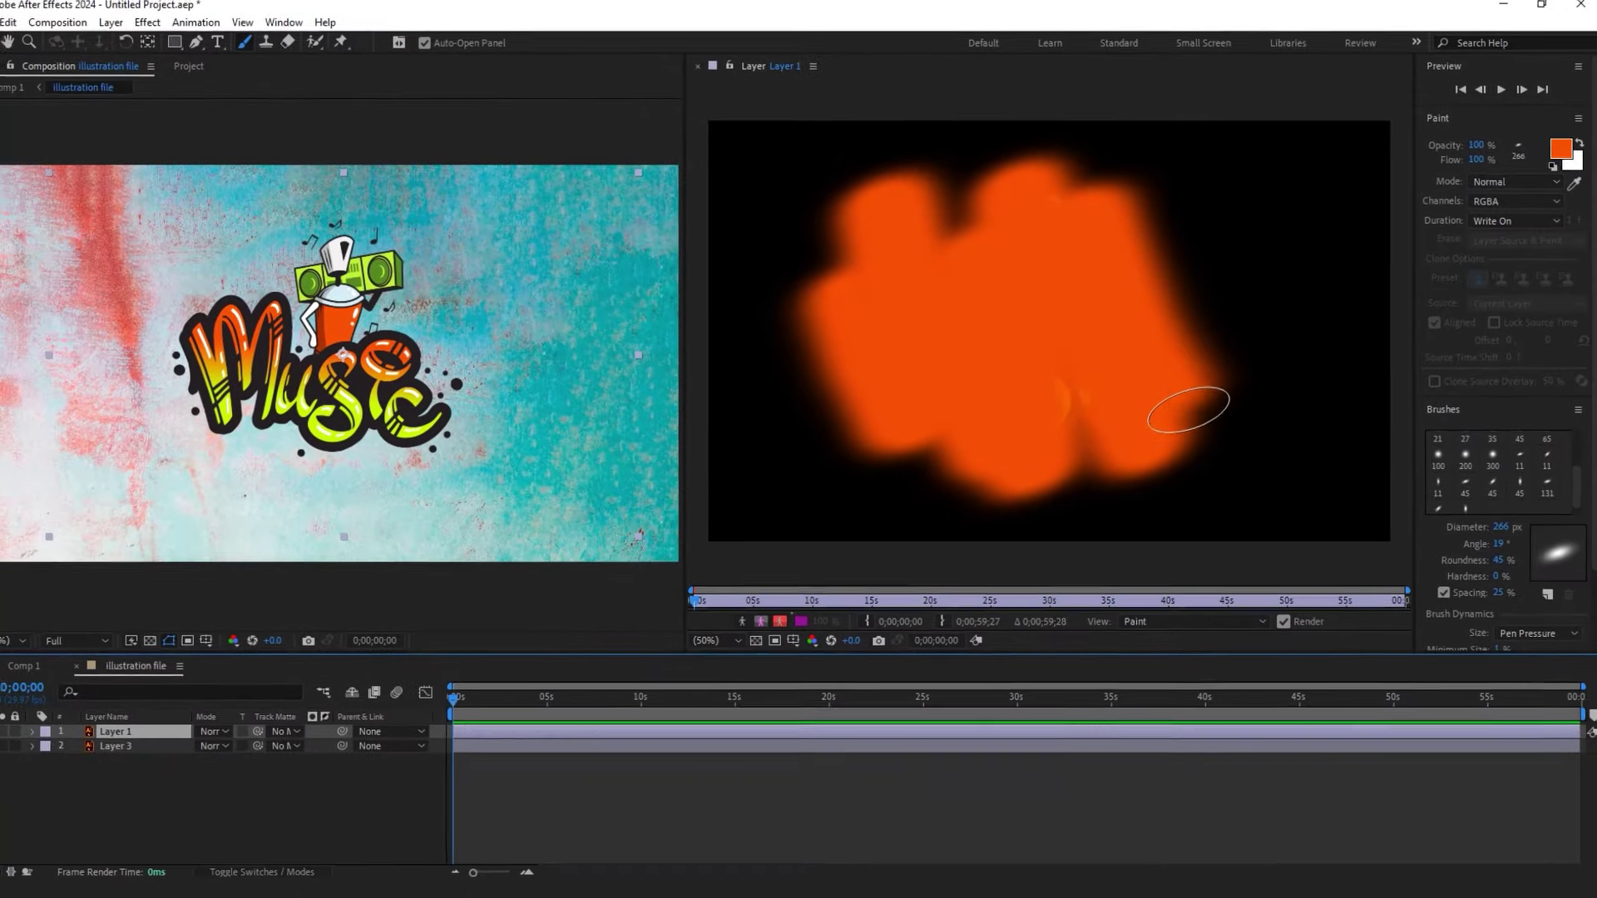
mouse_move(1187, 410)
left_mouse_down()
mouse_move(1090, 329)
mouse_move(1032, 230)
mouse_move(1074, 429)
left_mouse_up()
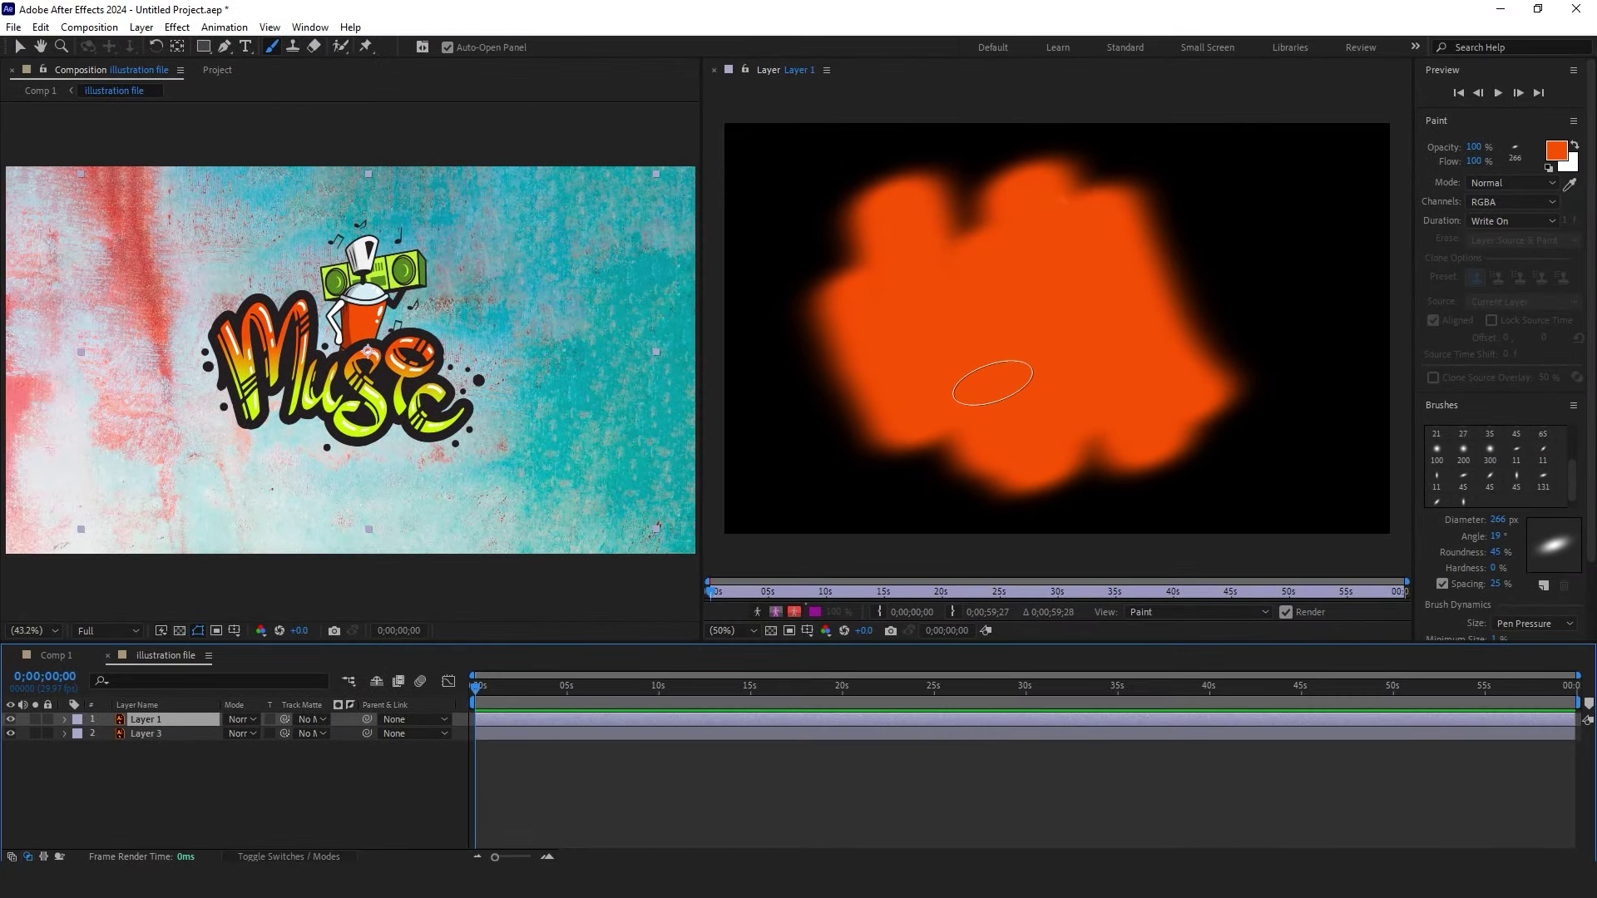
left_click_drag(992, 383, 1007, 437)
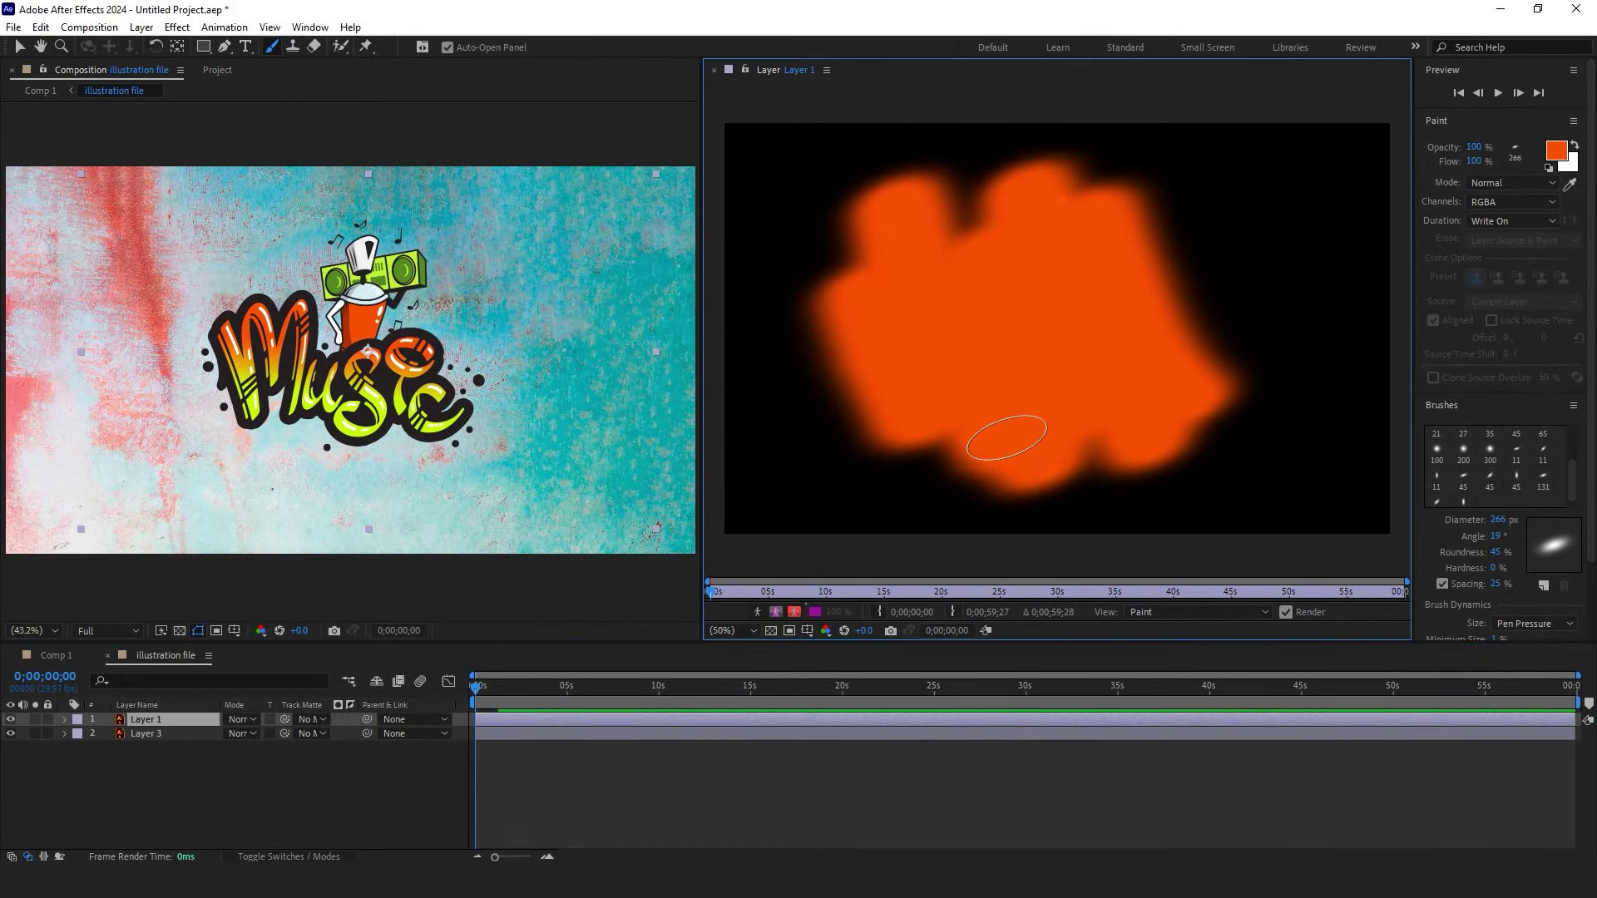
left_click(522, 753)
left_click(498, 721)
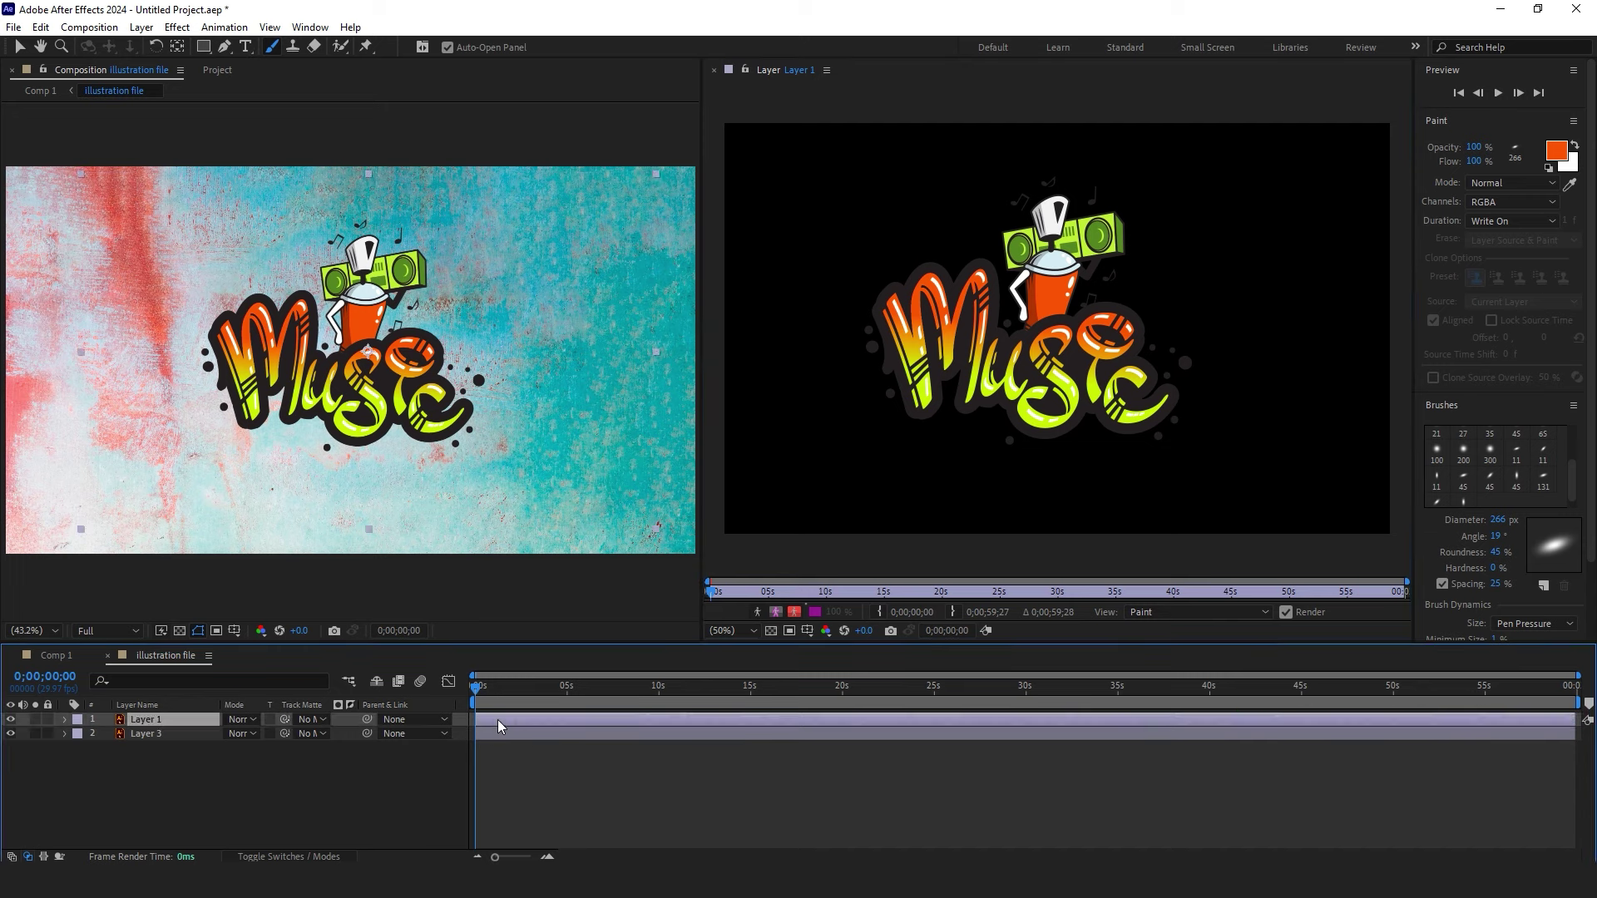
- Reveal Layer 1's stroke End keyframes and move the last one to 0;00;02;28
key("u")
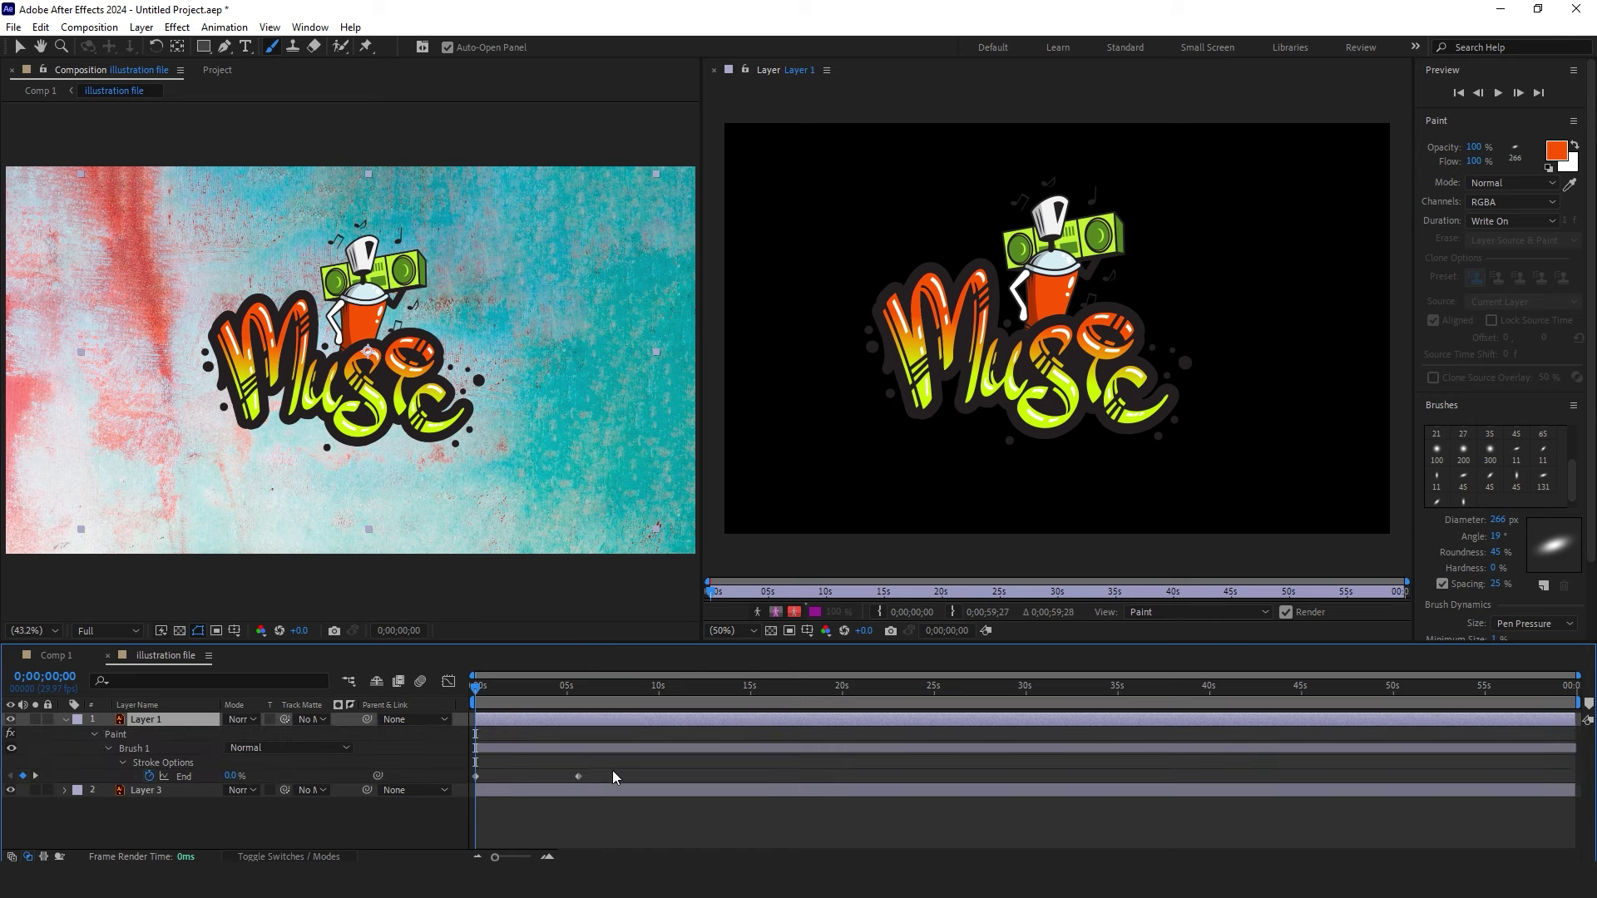
mouse_move(583, 770)
left_mouse_down()
mouse_move(599, 772)
mouse_move(523, 782)
left_mouse_up()
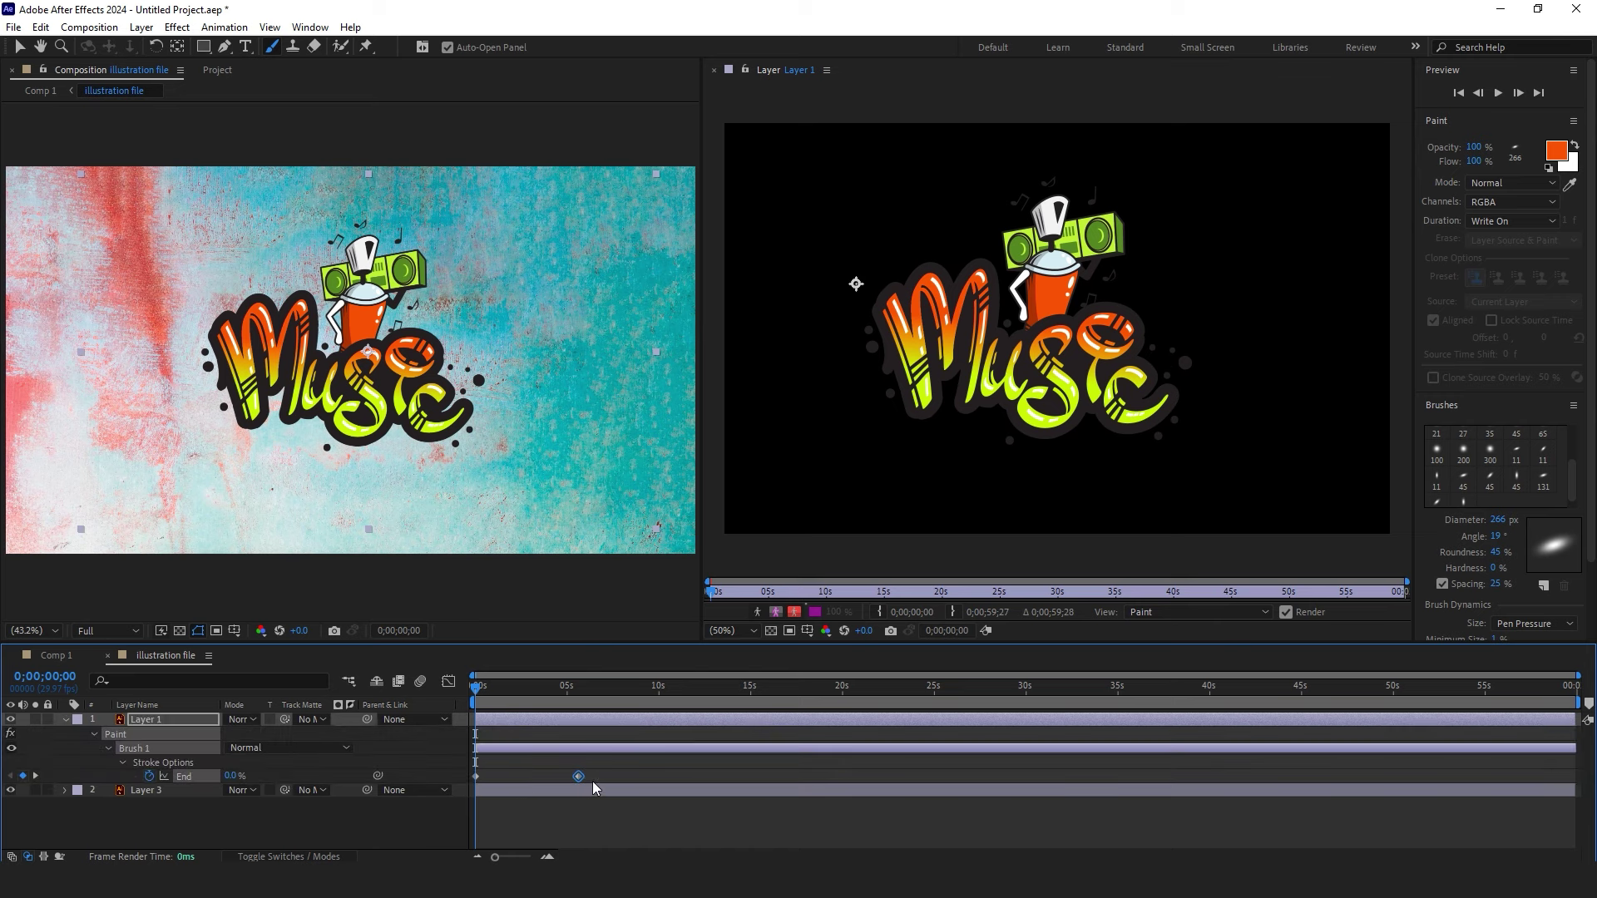
scroll(511, 776, "up", 3, "alt")
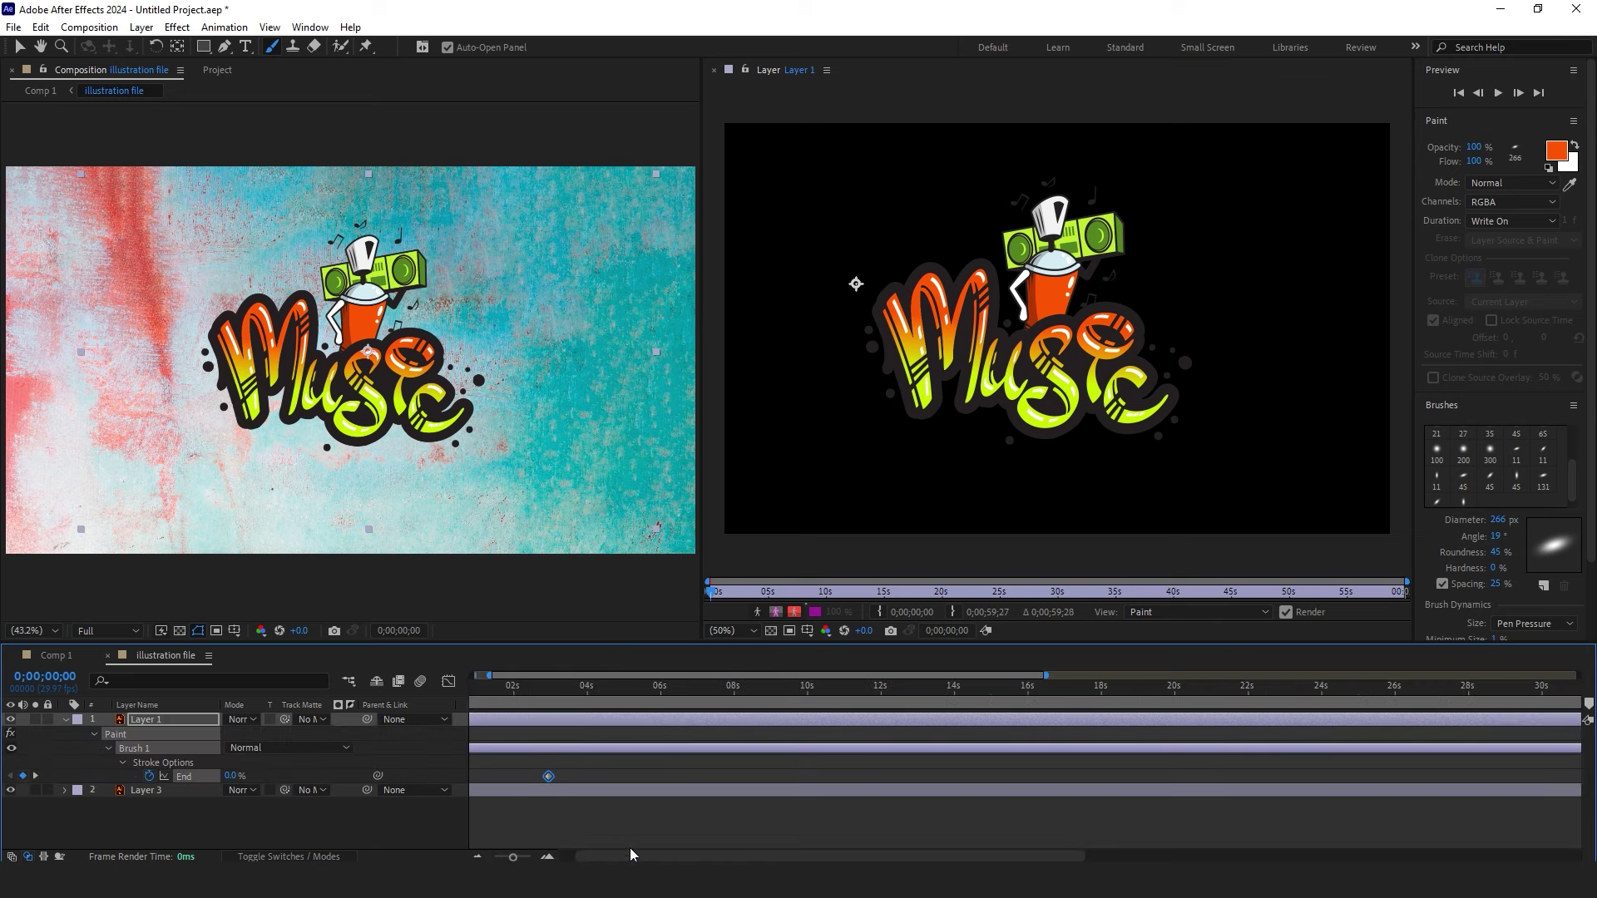
left_click_drag(630, 854, 588, 851)
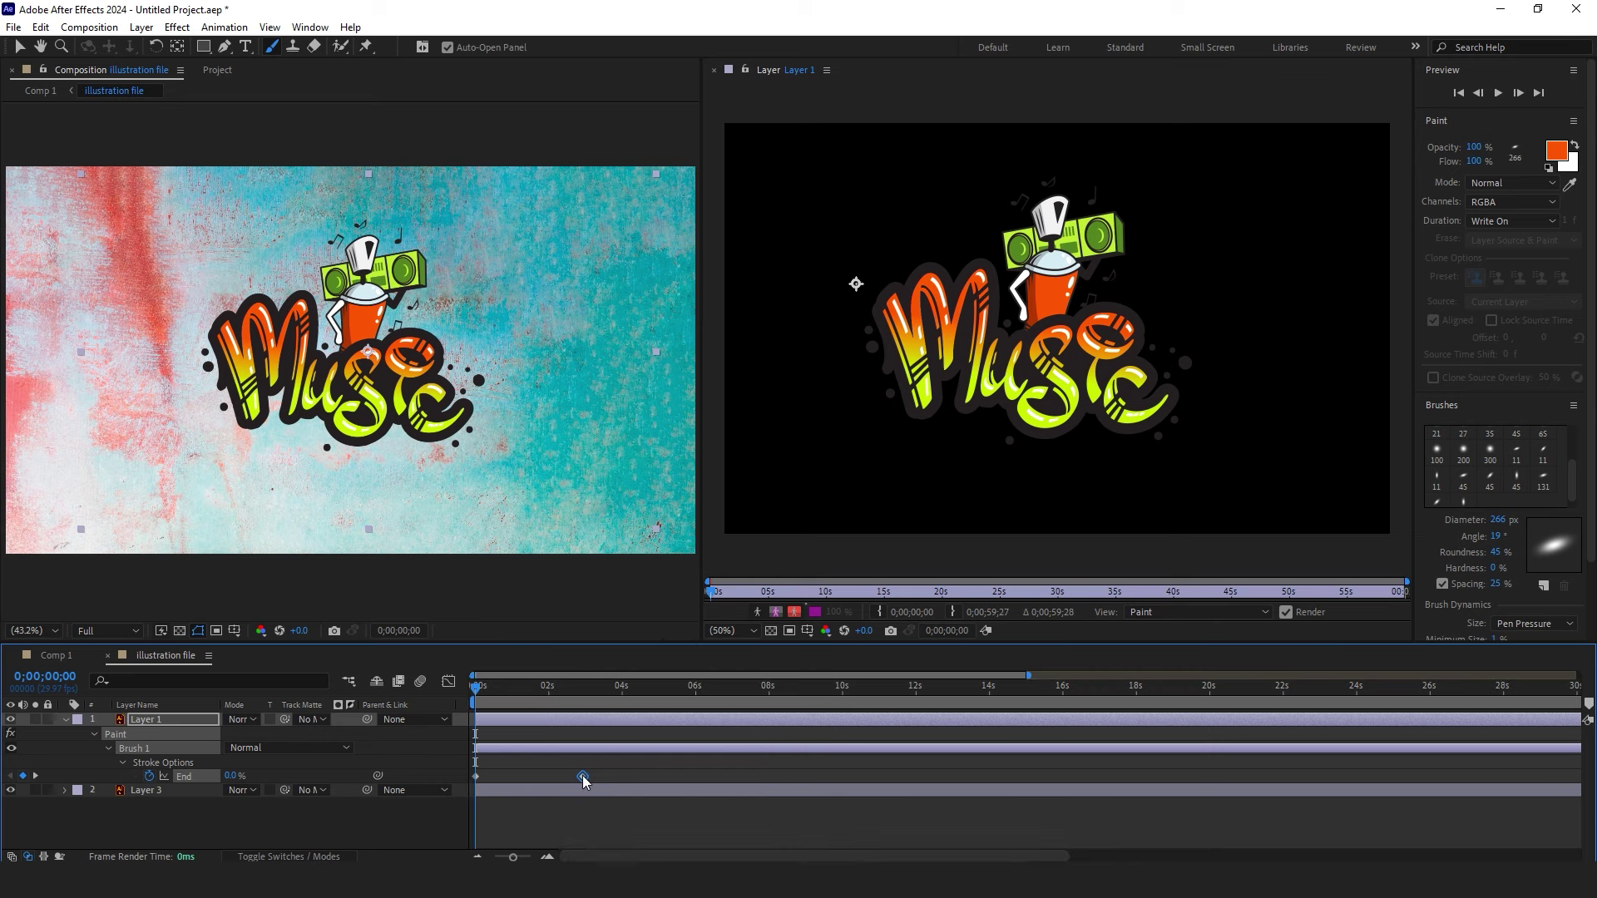
left_click_drag(555, 782, 548, 783)
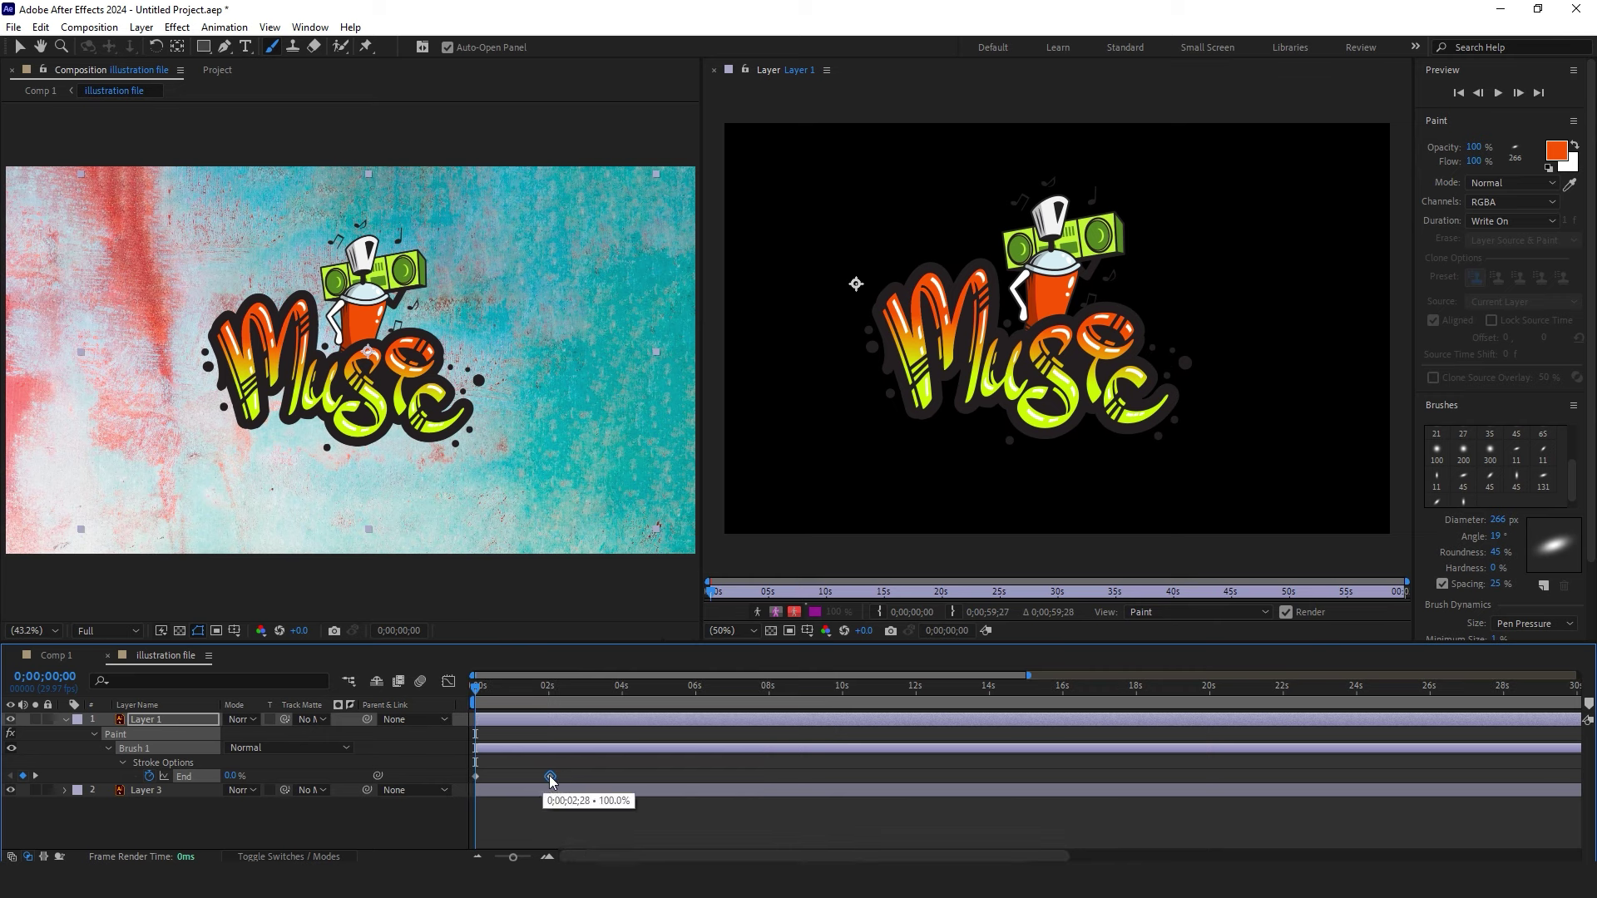
left_click(592, 831)
- Preview the write-on stroke, return the playhead to 0, and show the Project panel
key("space")
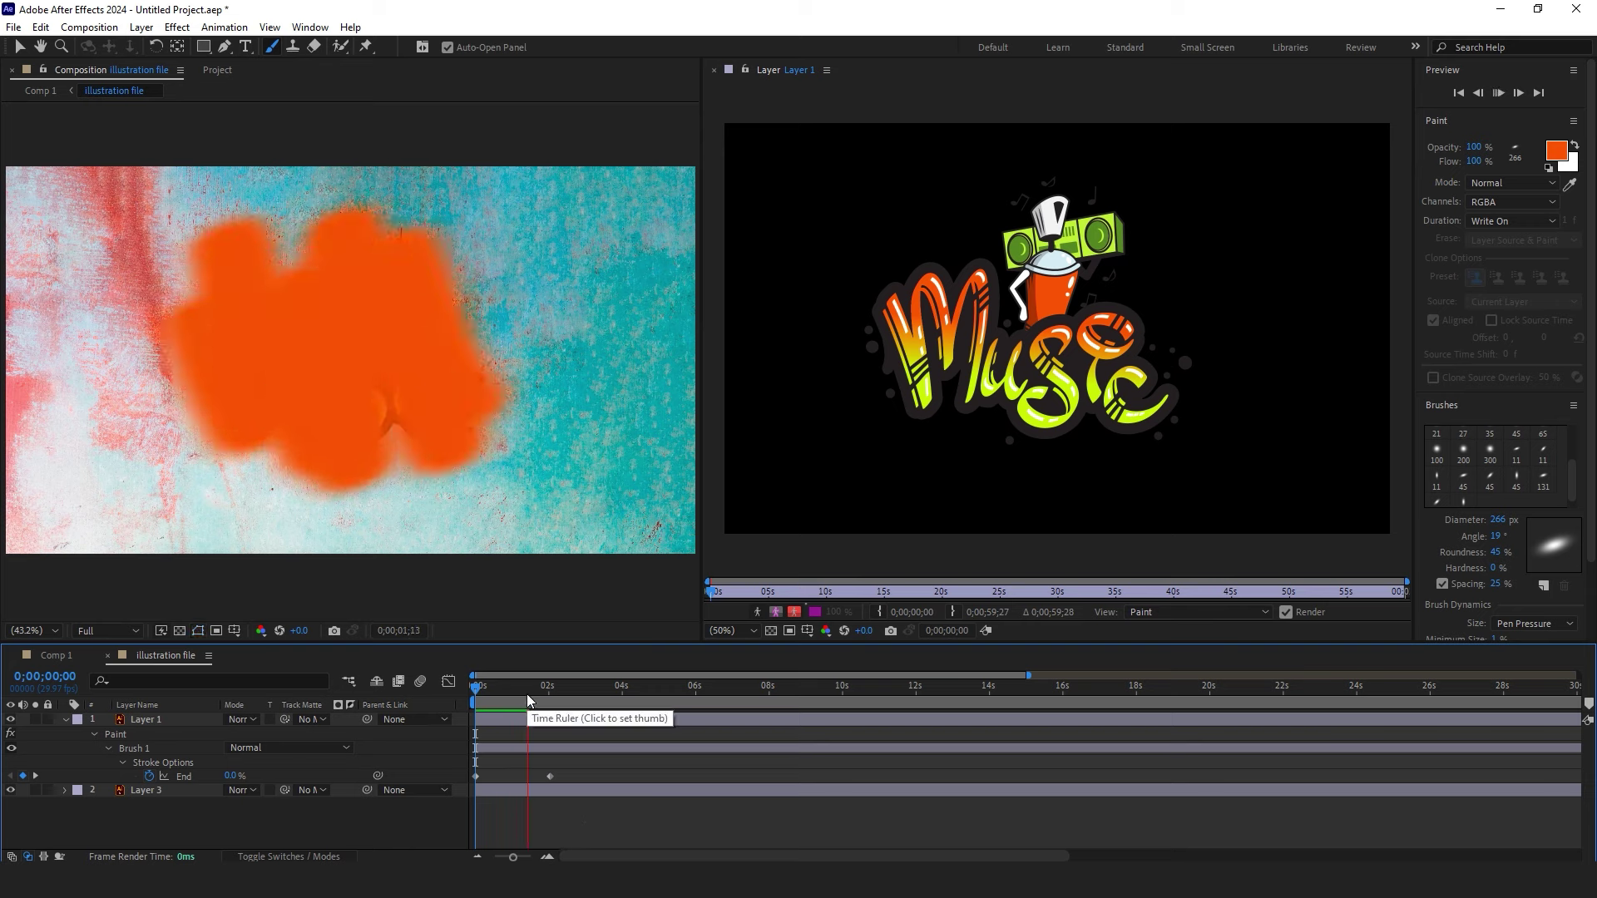
key("space")
key("space")
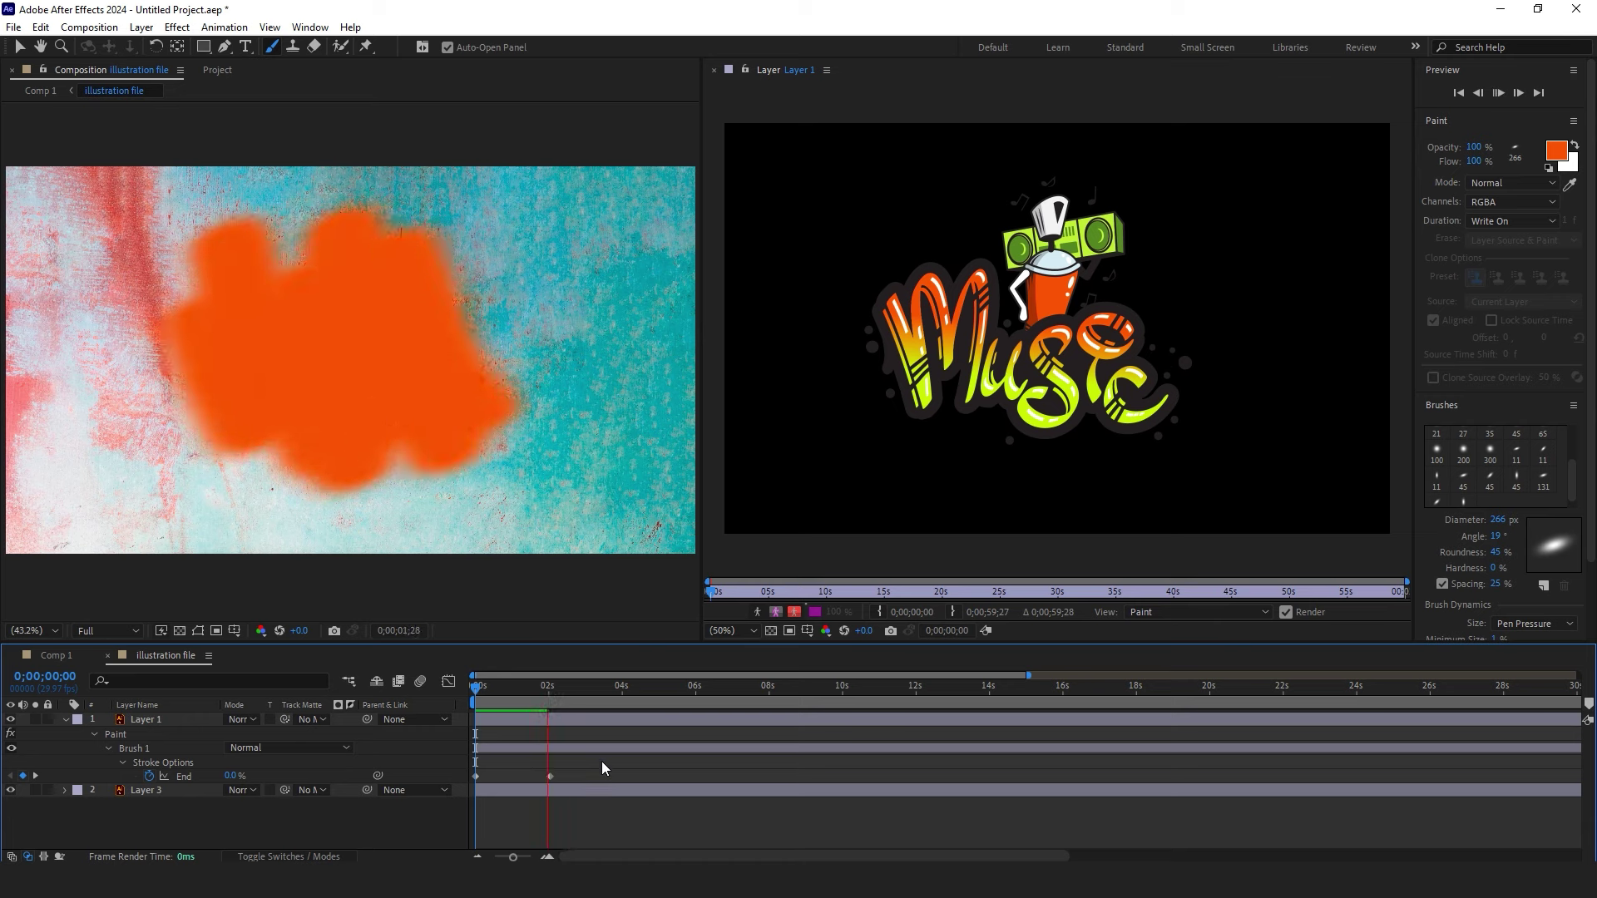
key("space")
left_click_drag(529, 692, 450, 702)
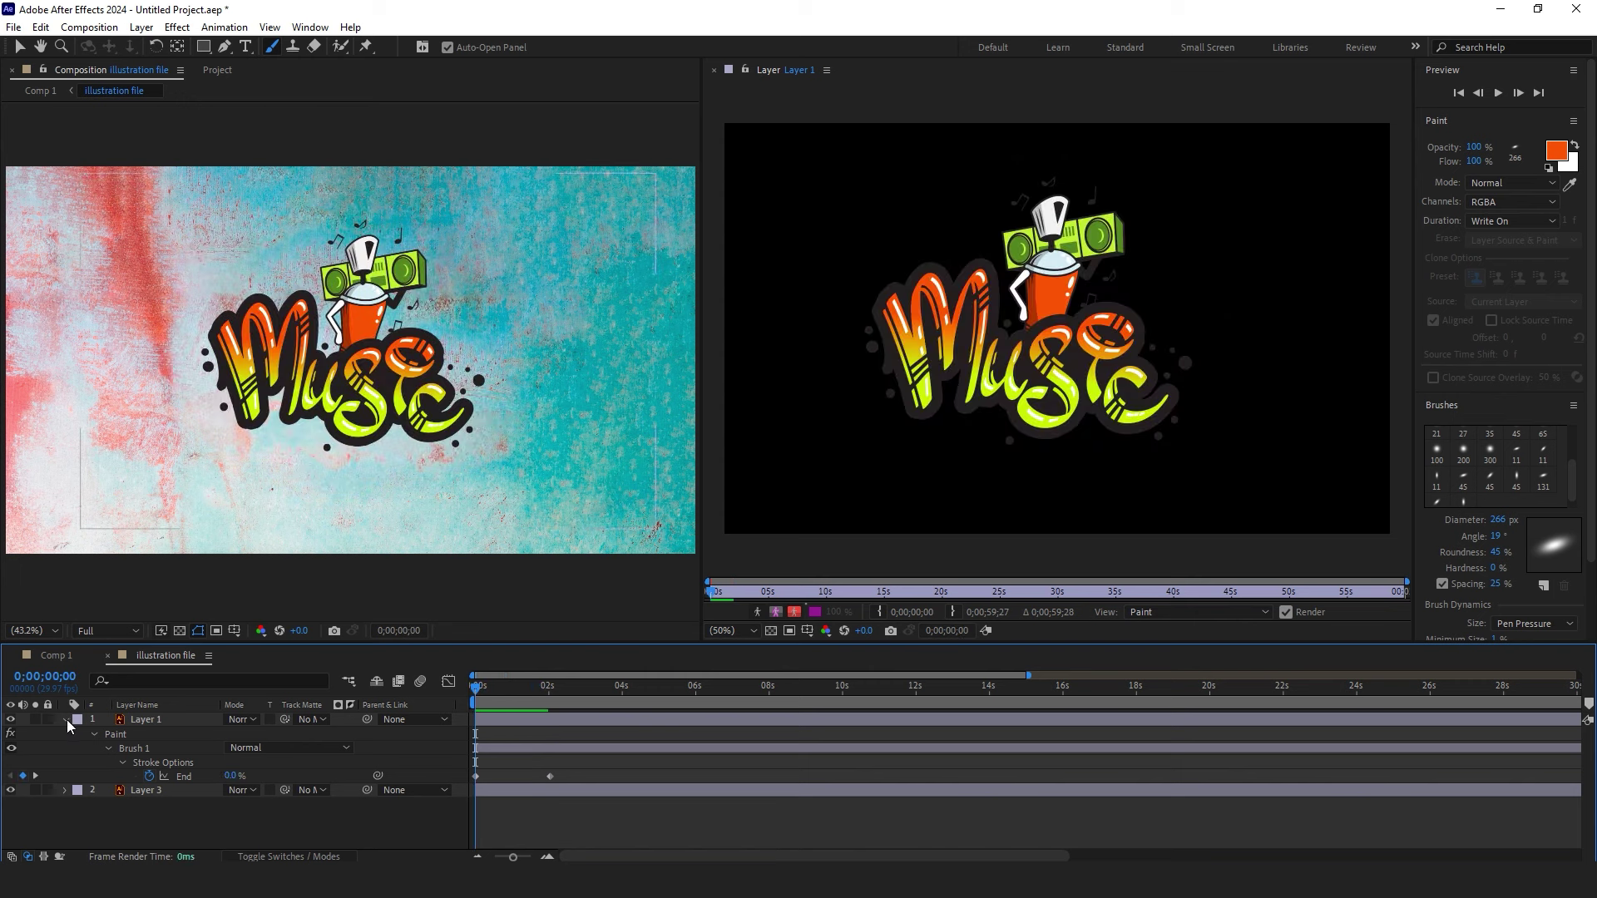
left_click(150, 721)
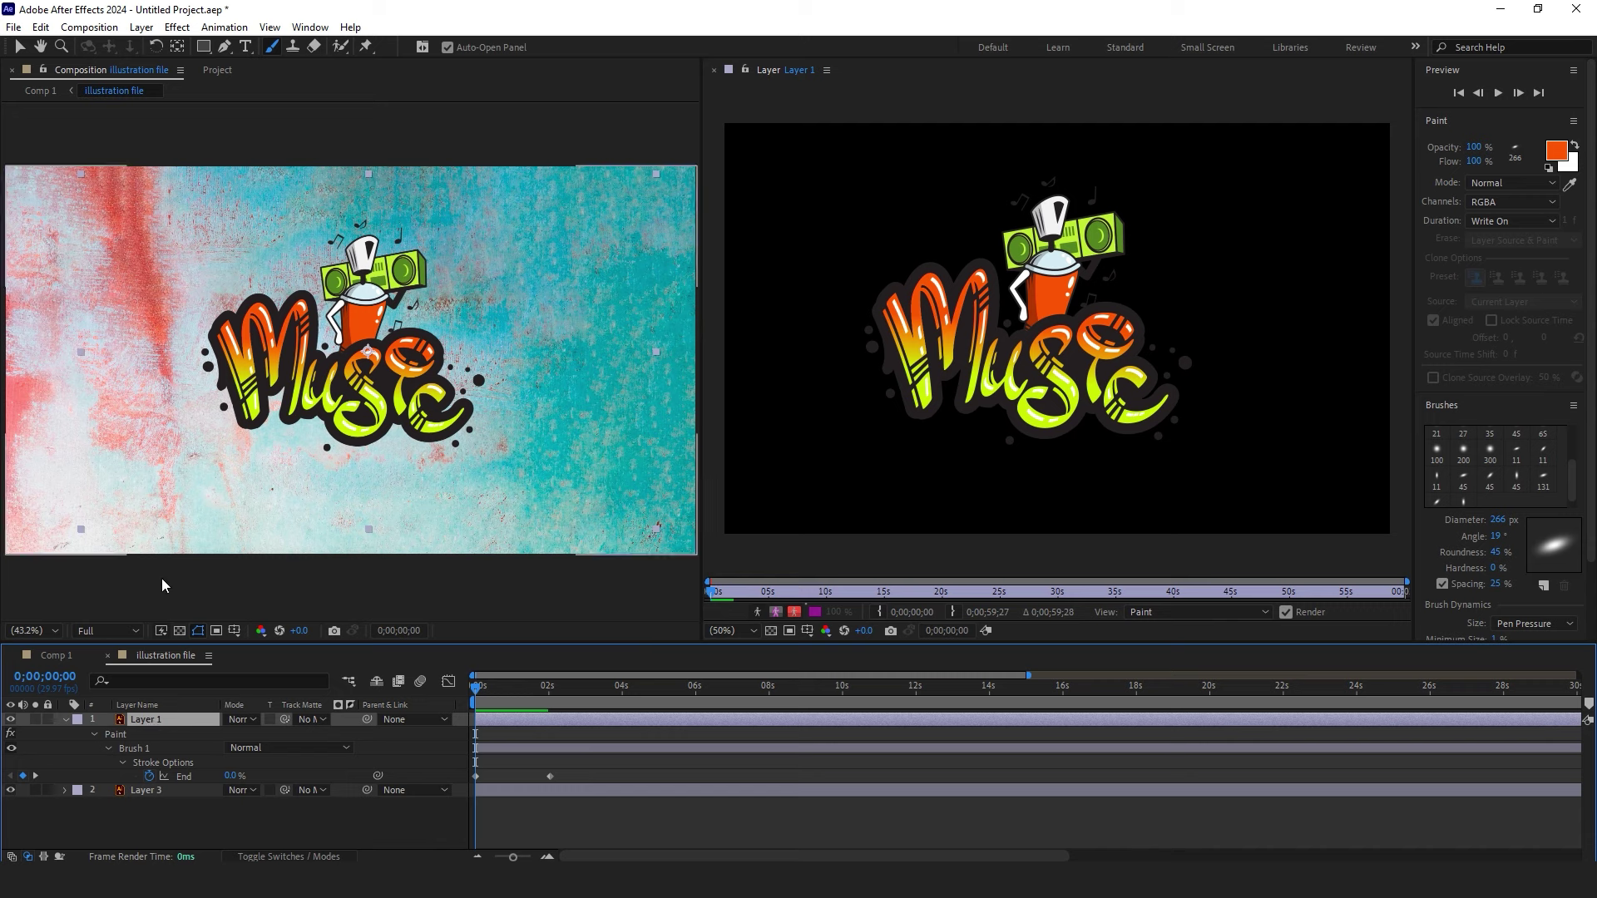
left_click(230, 71)
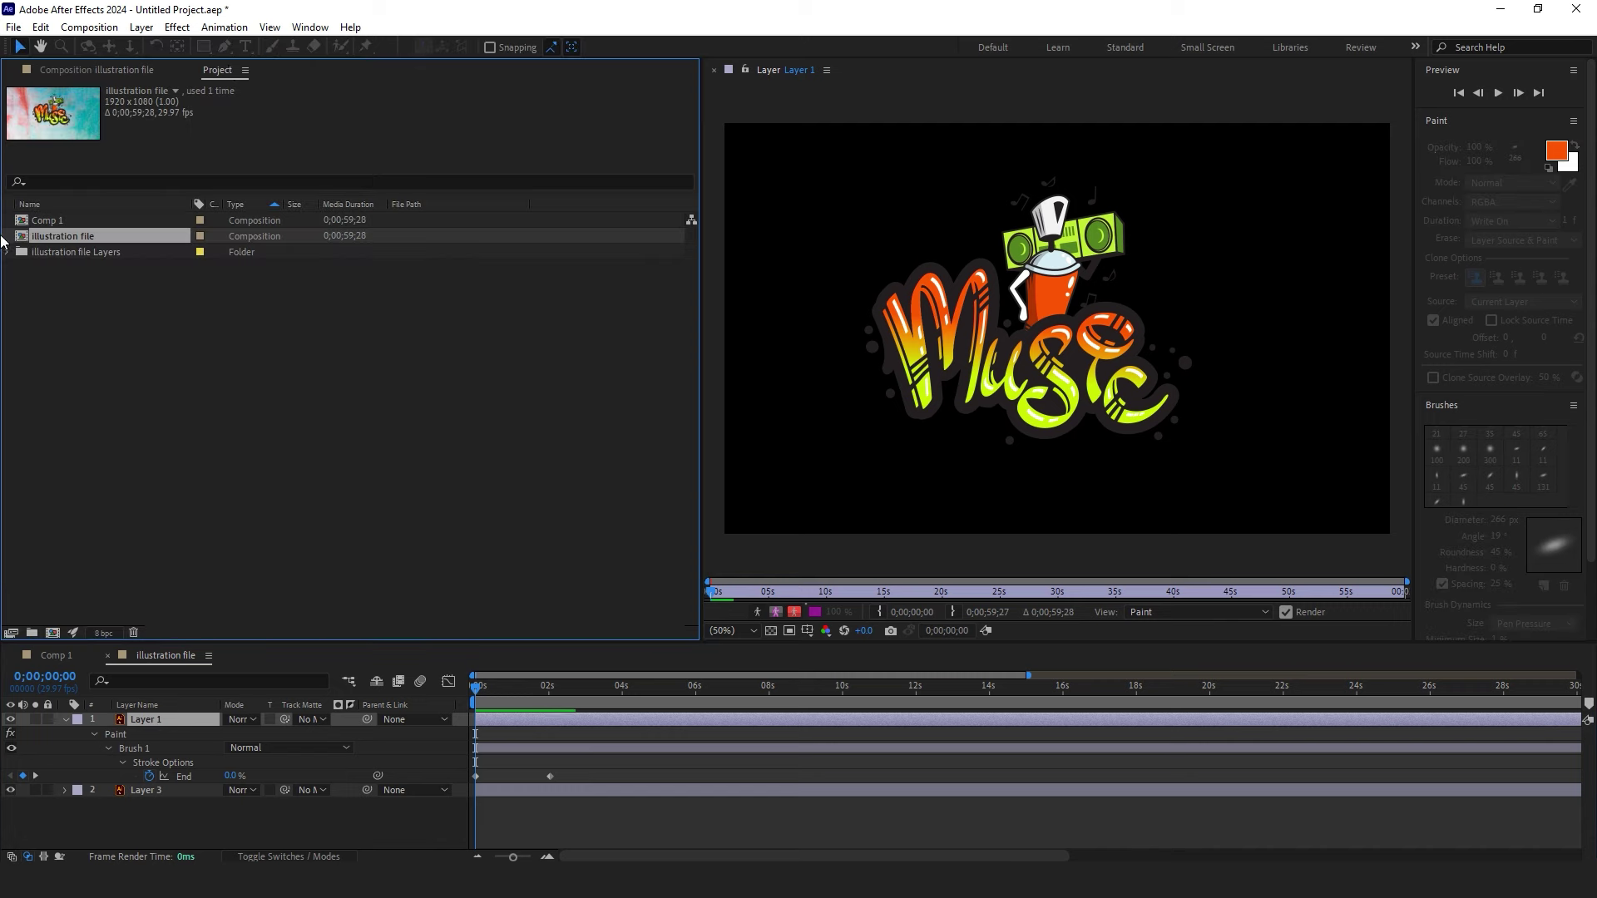
- Add illustration file.ai from the Layers folder as layer 2 and align it over the original
left_click(8, 252)
left_click(100, 268)
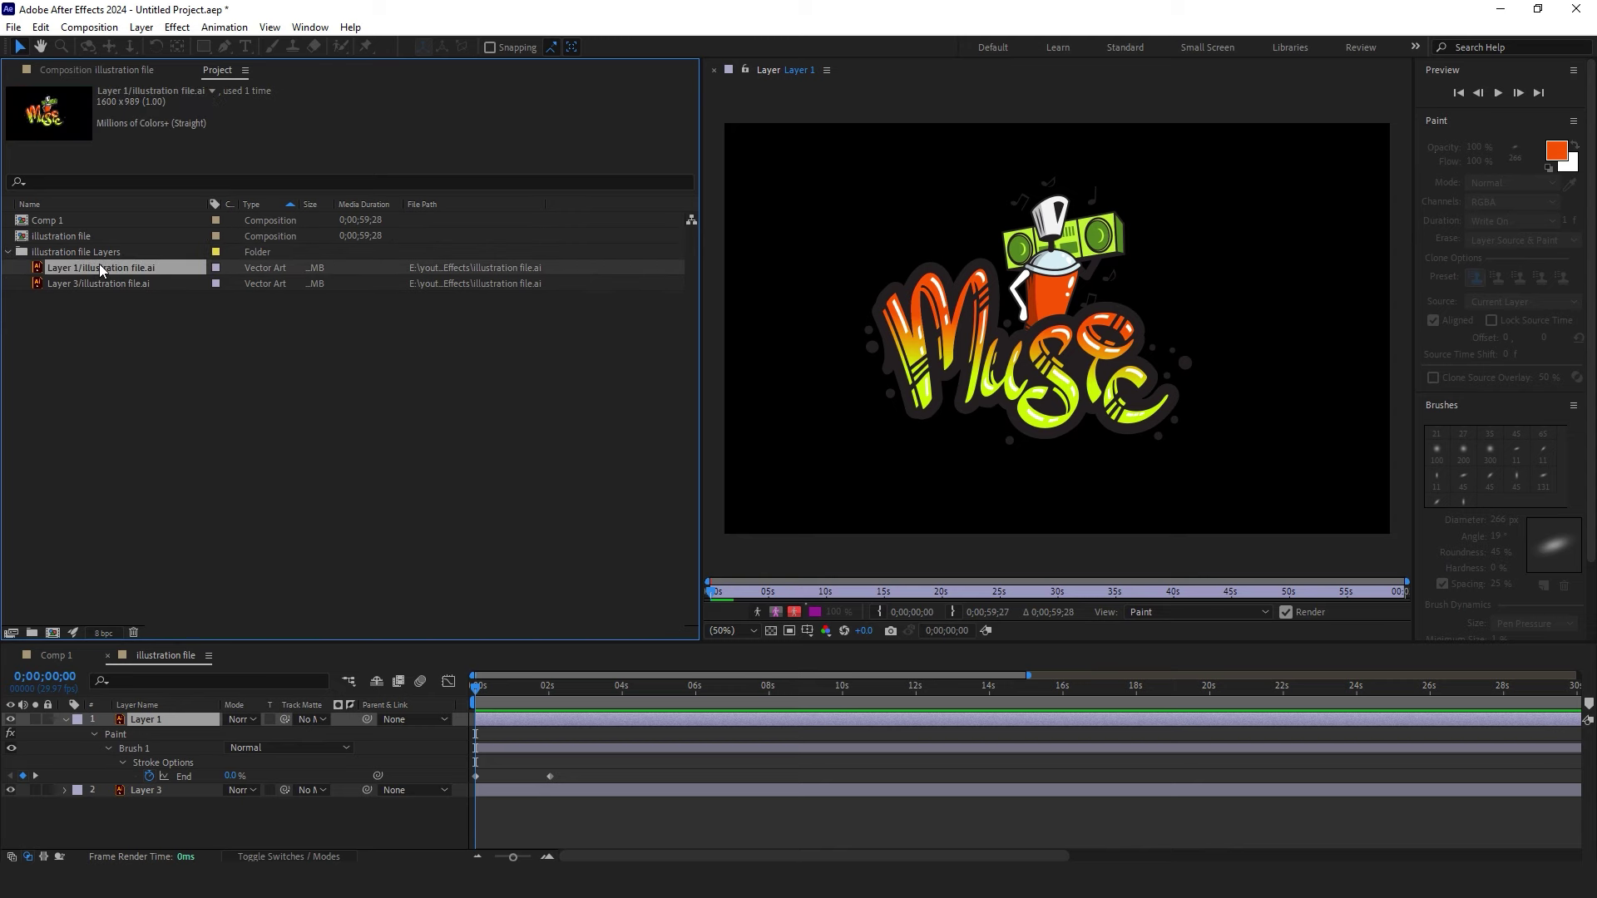
left_click_drag(173, 526, 167, 786)
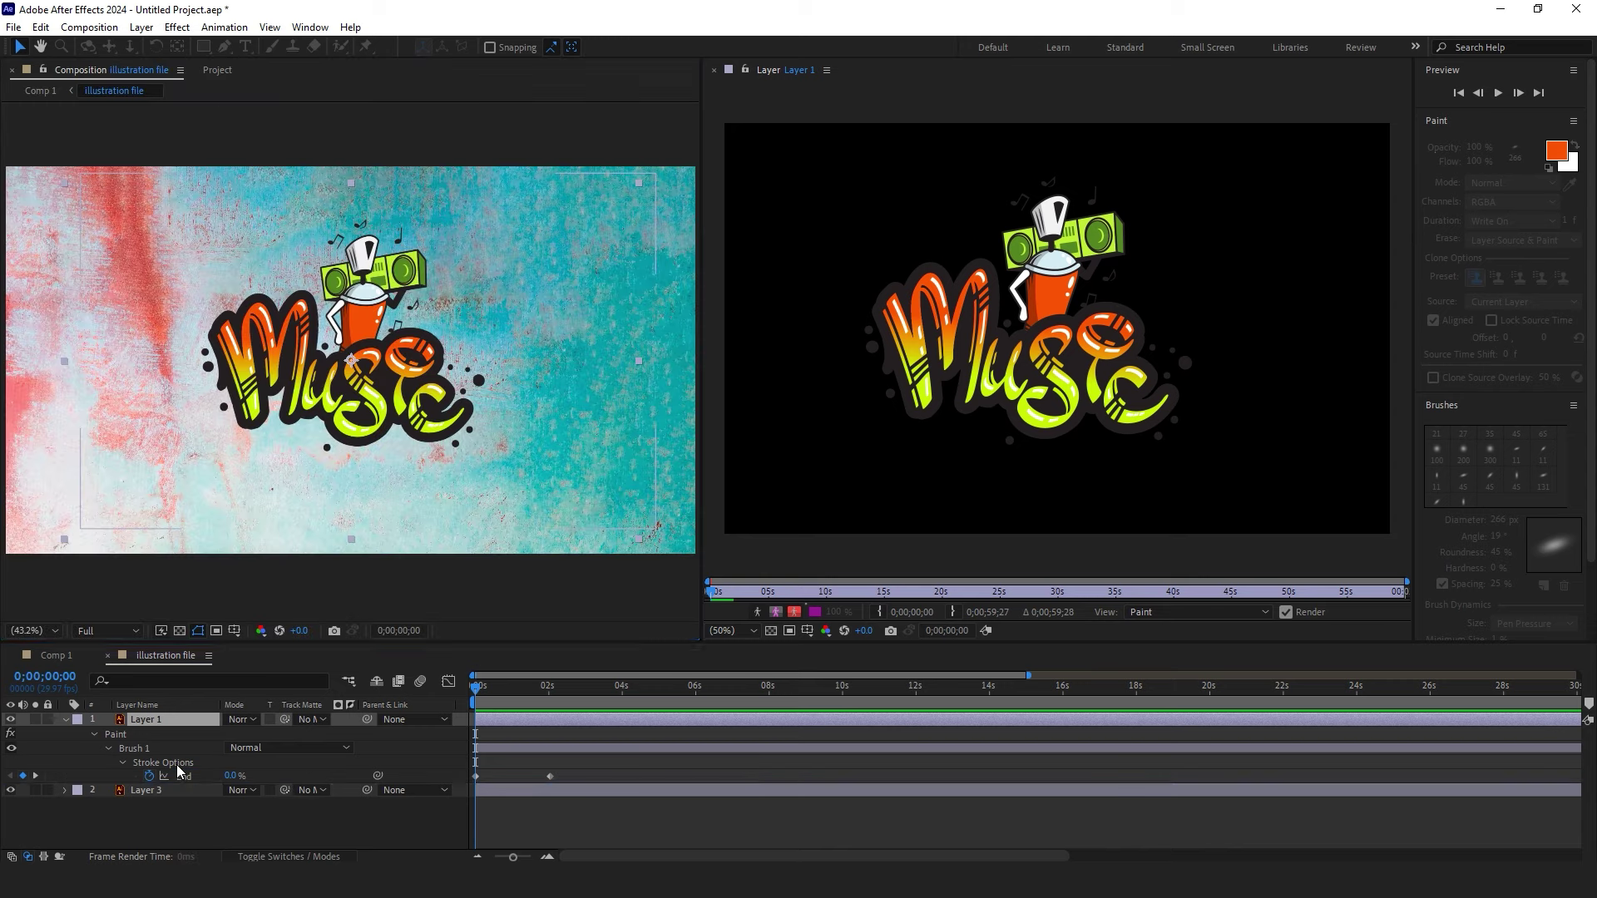
left_click(66, 720)
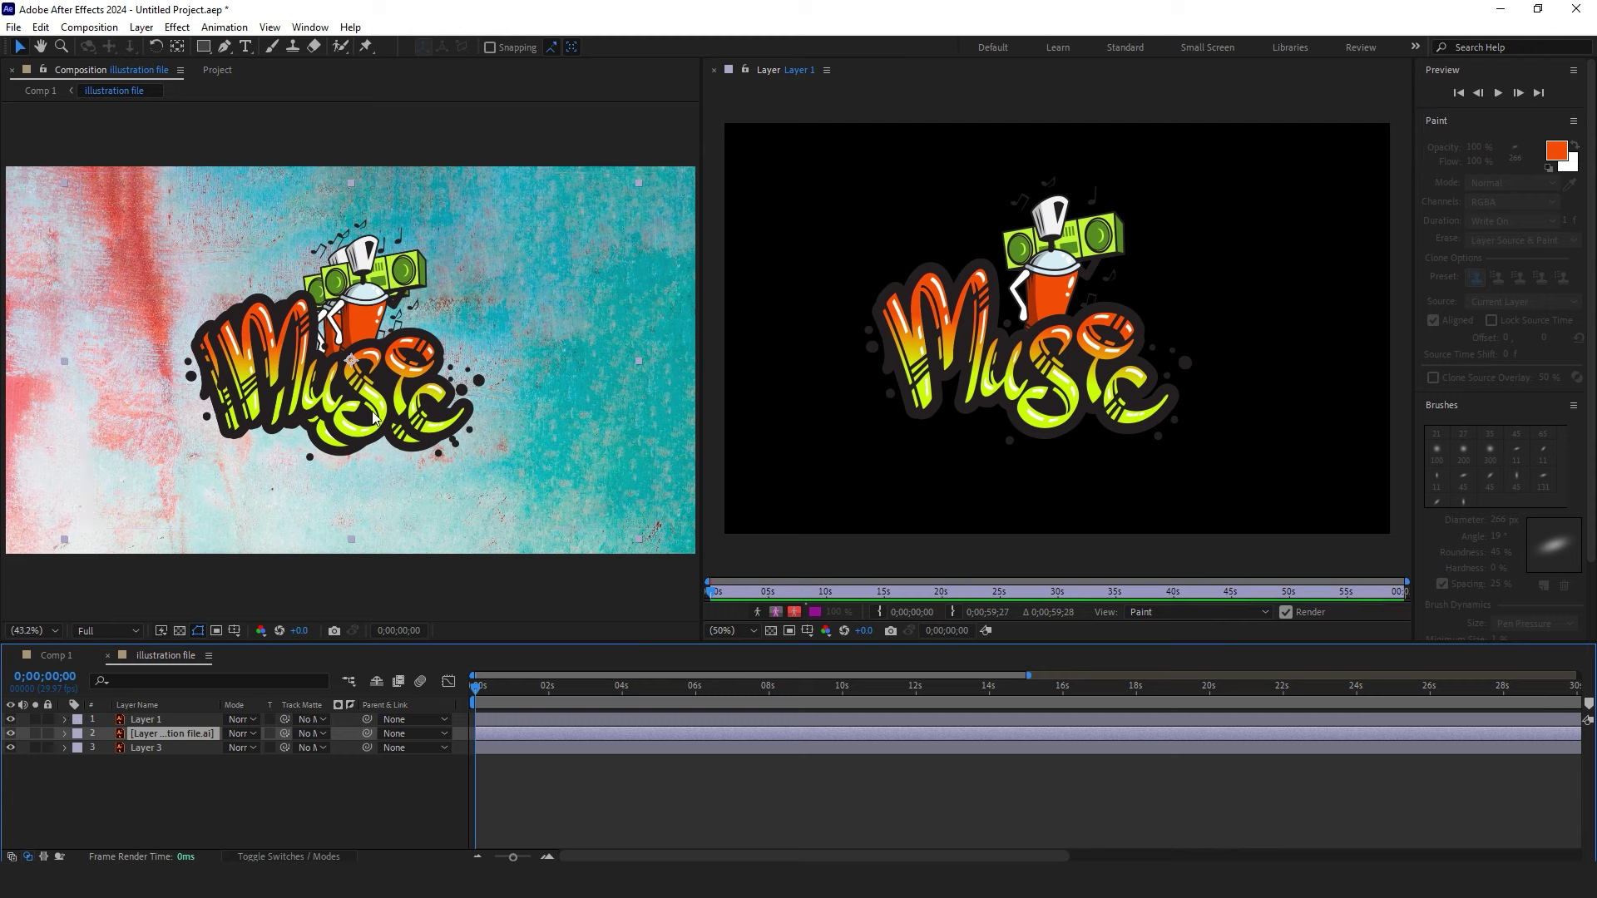
left_click_drag(374, 416, 393, 406)
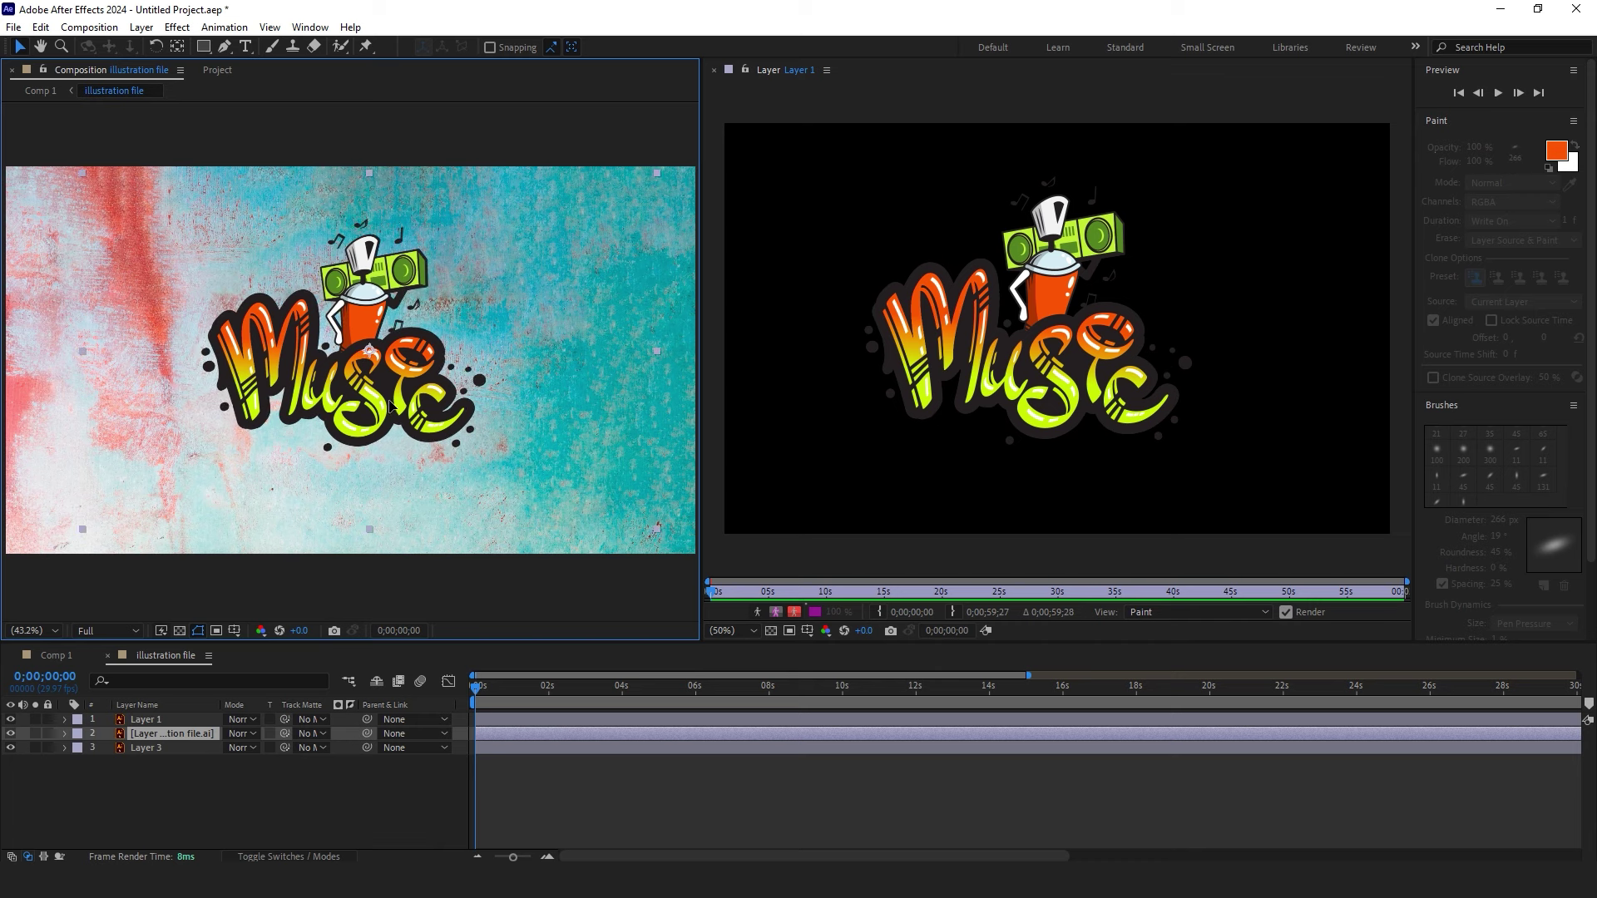
- Turn Layer 1's Paint on Transparent On and scrub to confirm only orange strokes render
left_click(150, 786)
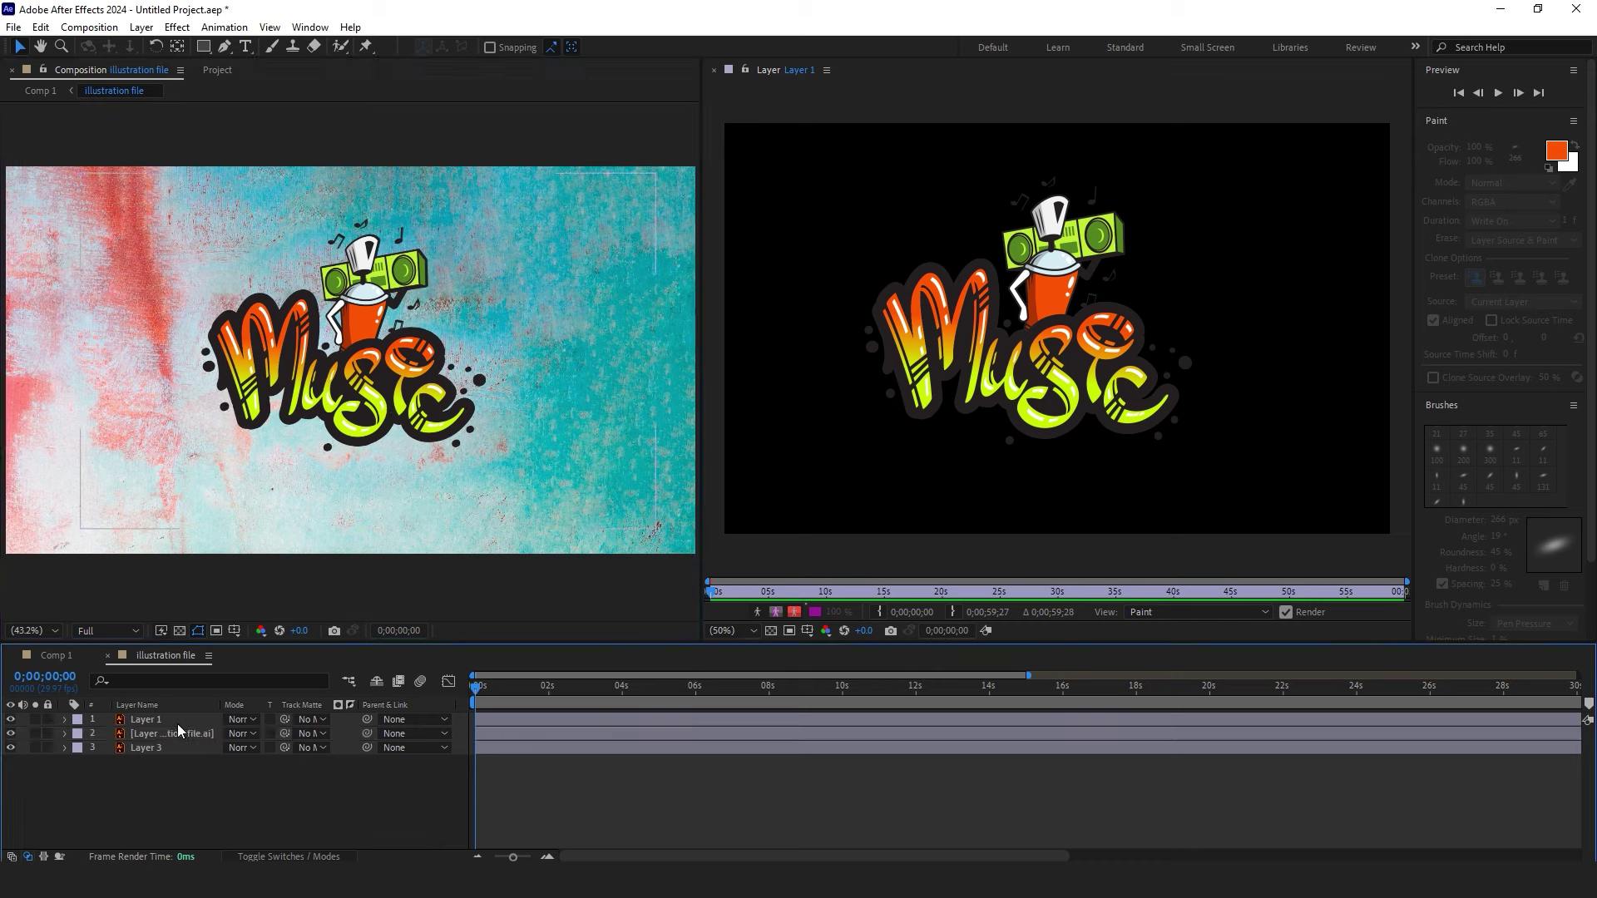
left_click(177, 718)
key("p")
key("p")
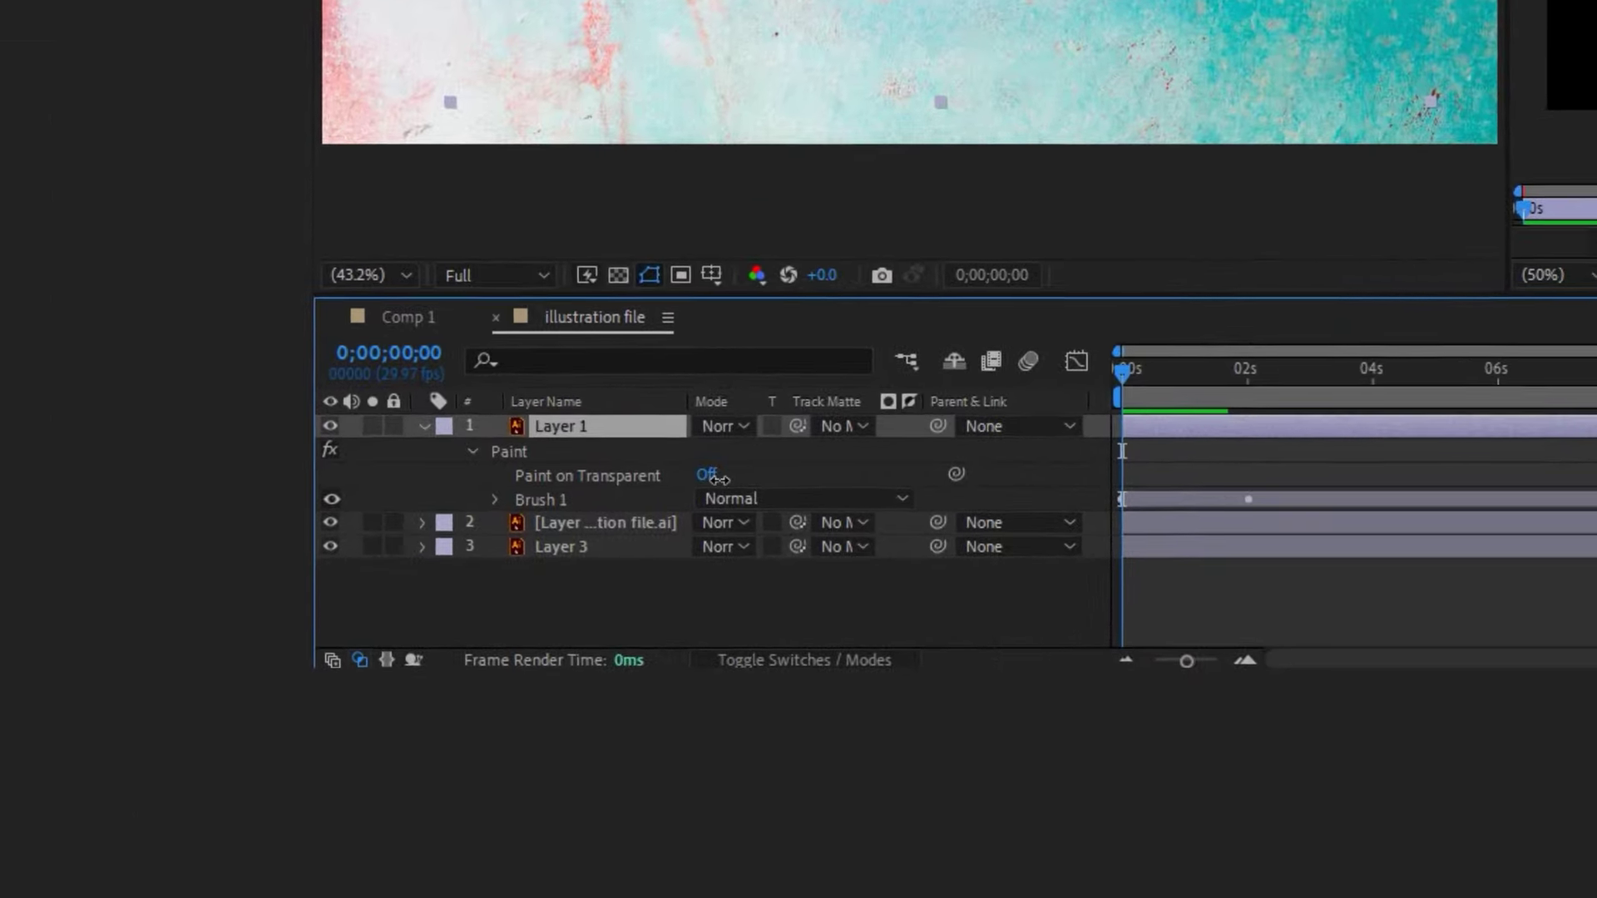
left_click(708, 475)
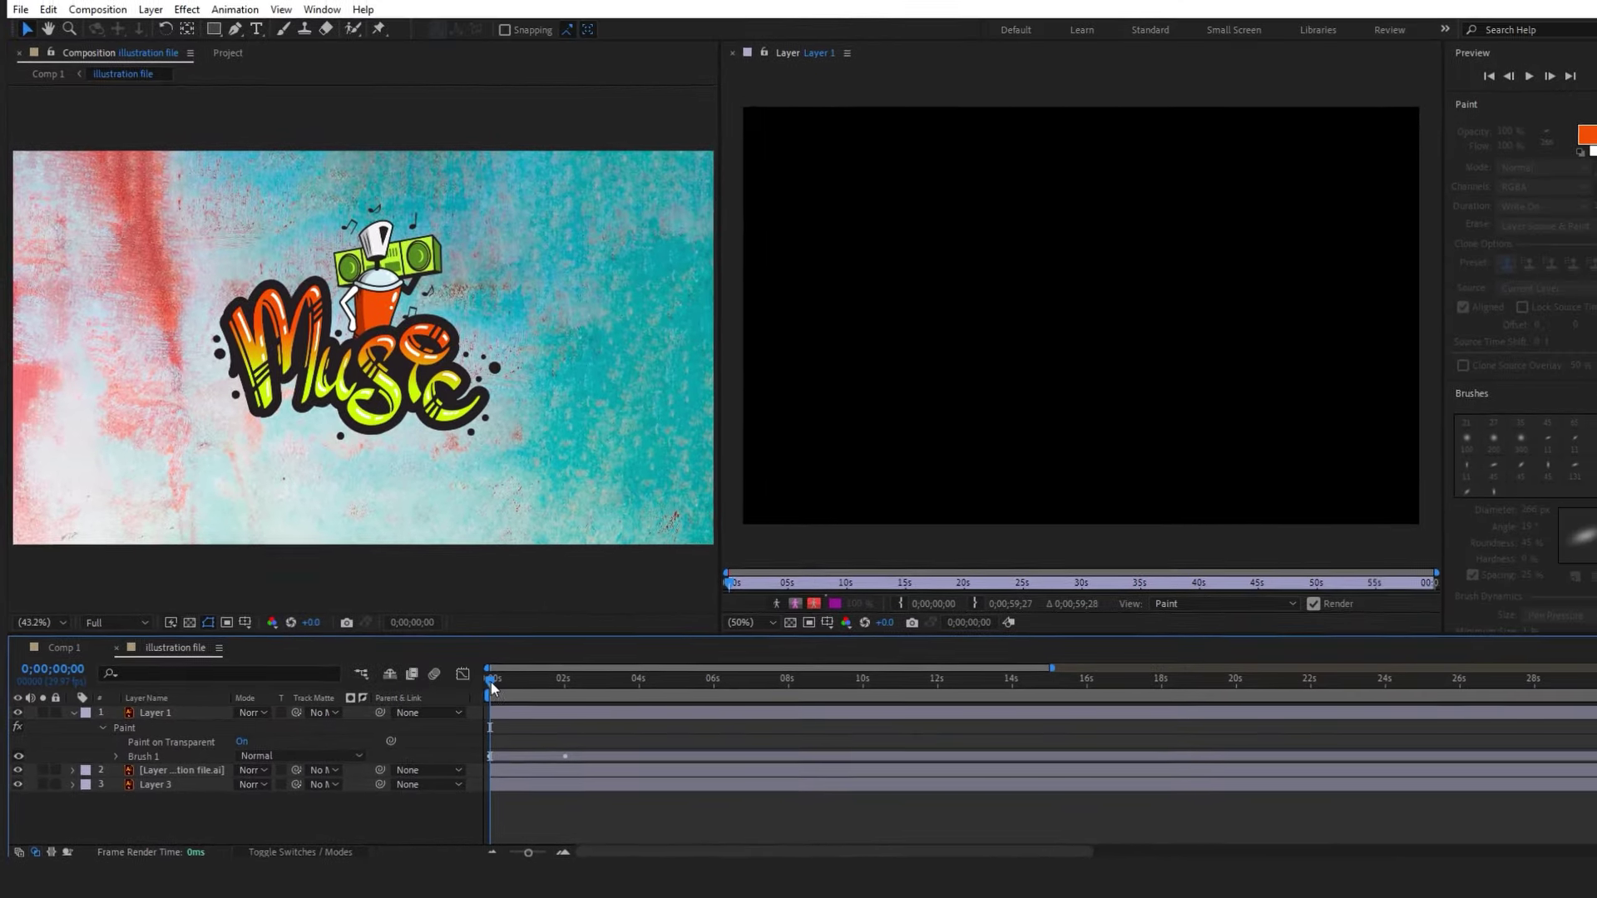
left_click(1077, 402)
mouse_move(492, 687)
left_mouse_down()
mouse_move(553, 699)
mouse_move(476, 706)
left_mouse_up()
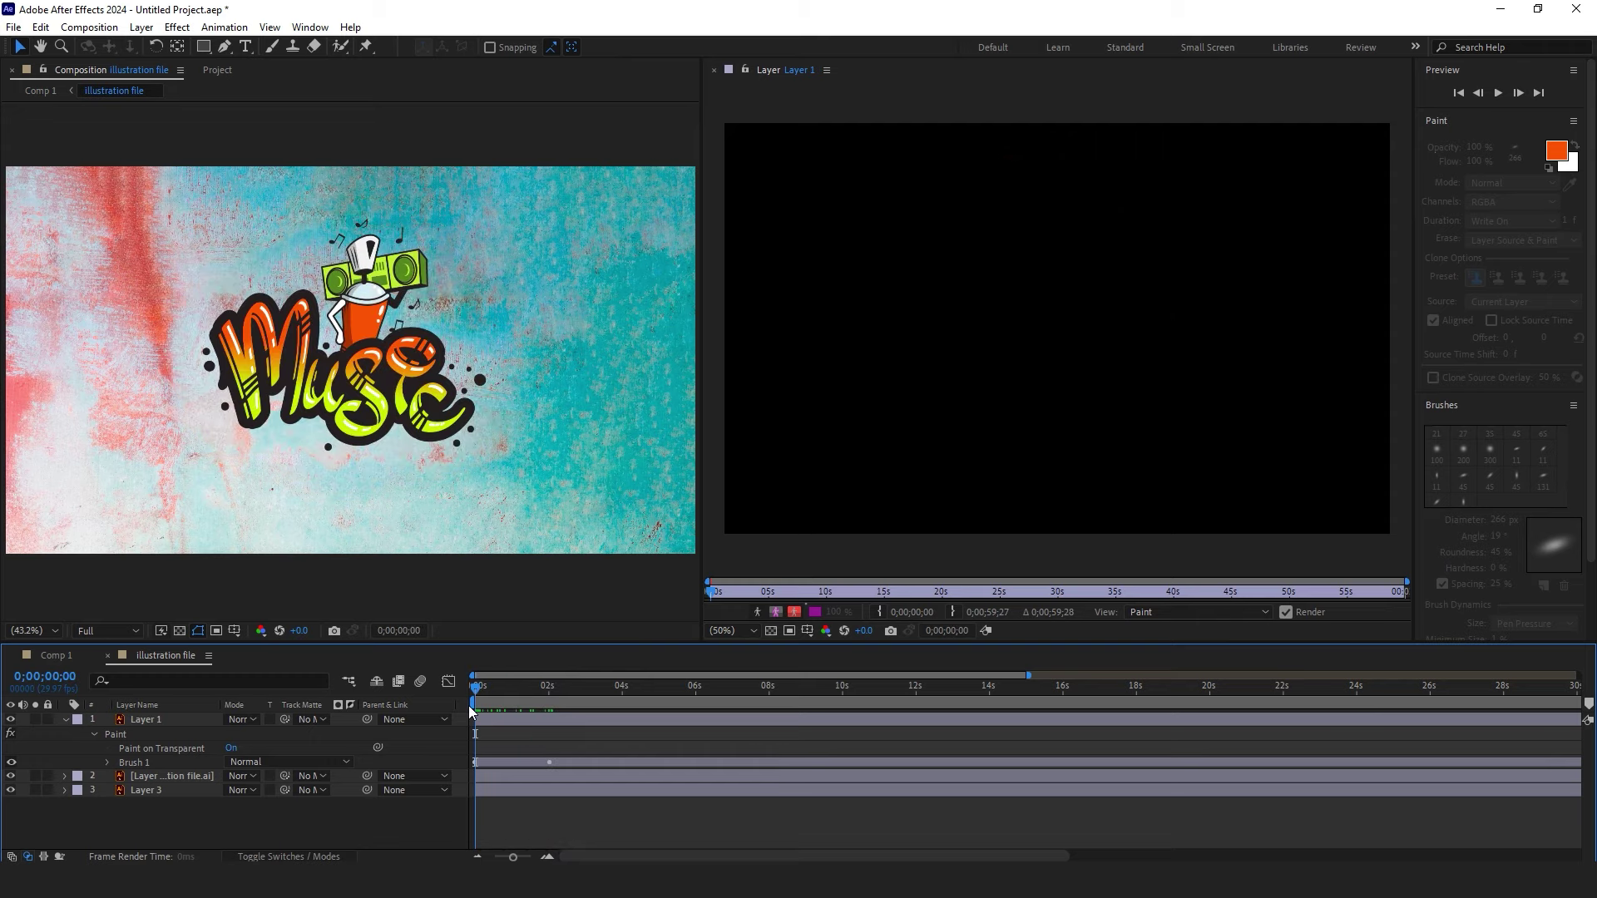
- Set the artwork layer's Track Matte to 1. Layer 1 and preview the reveal
left_click(65, 719)
left_click(171, 733)
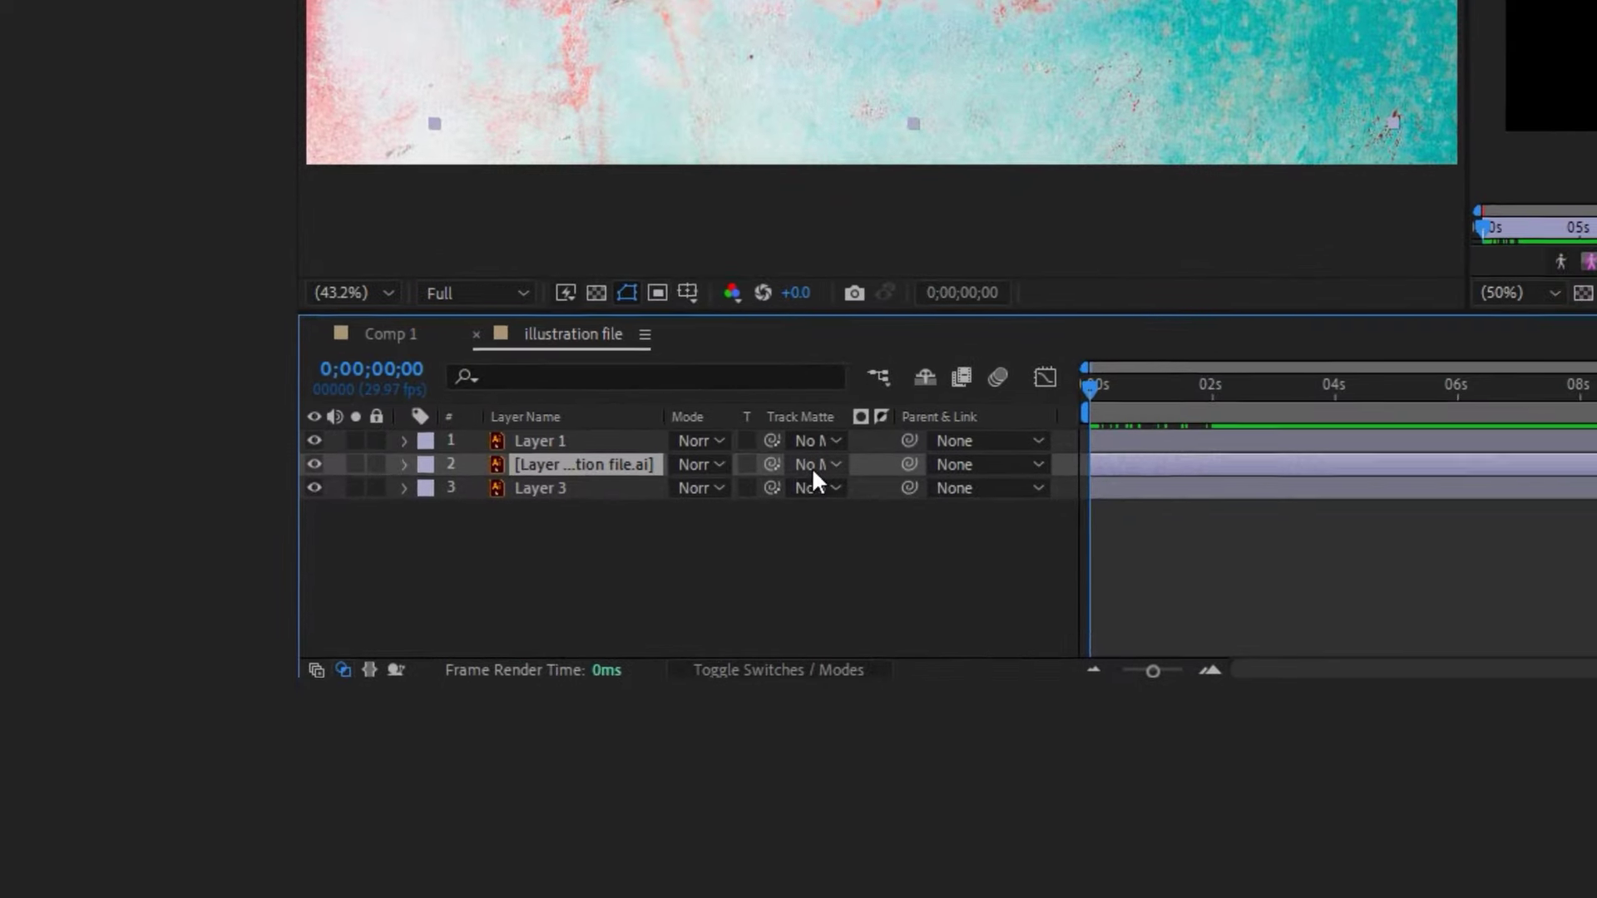
left_click(376, 697)
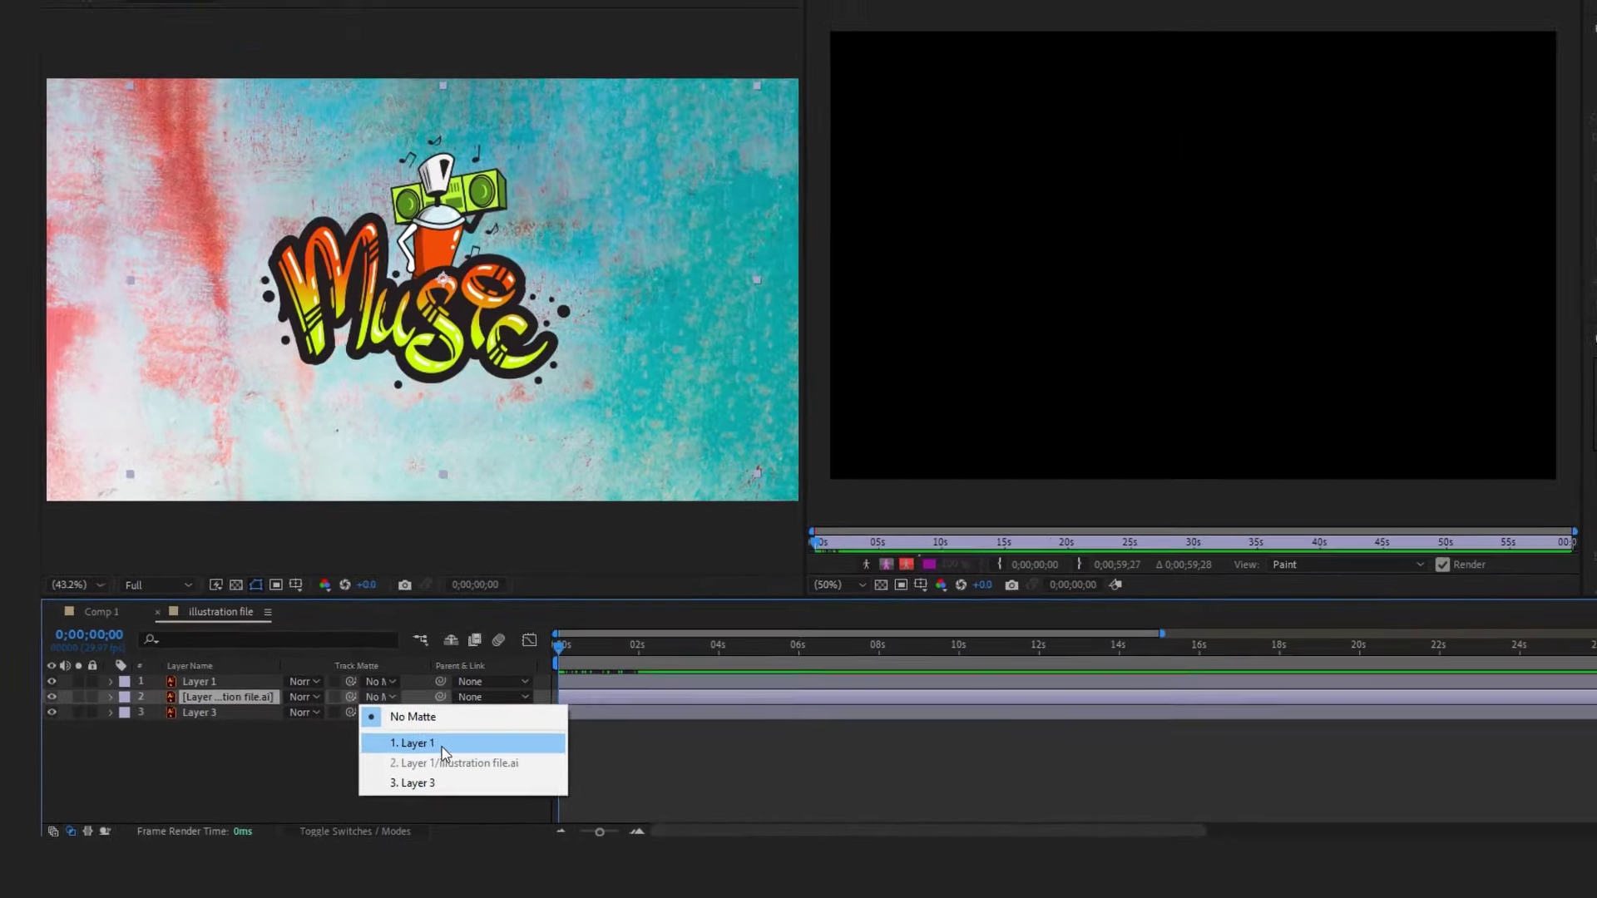
left_click(441, 747)
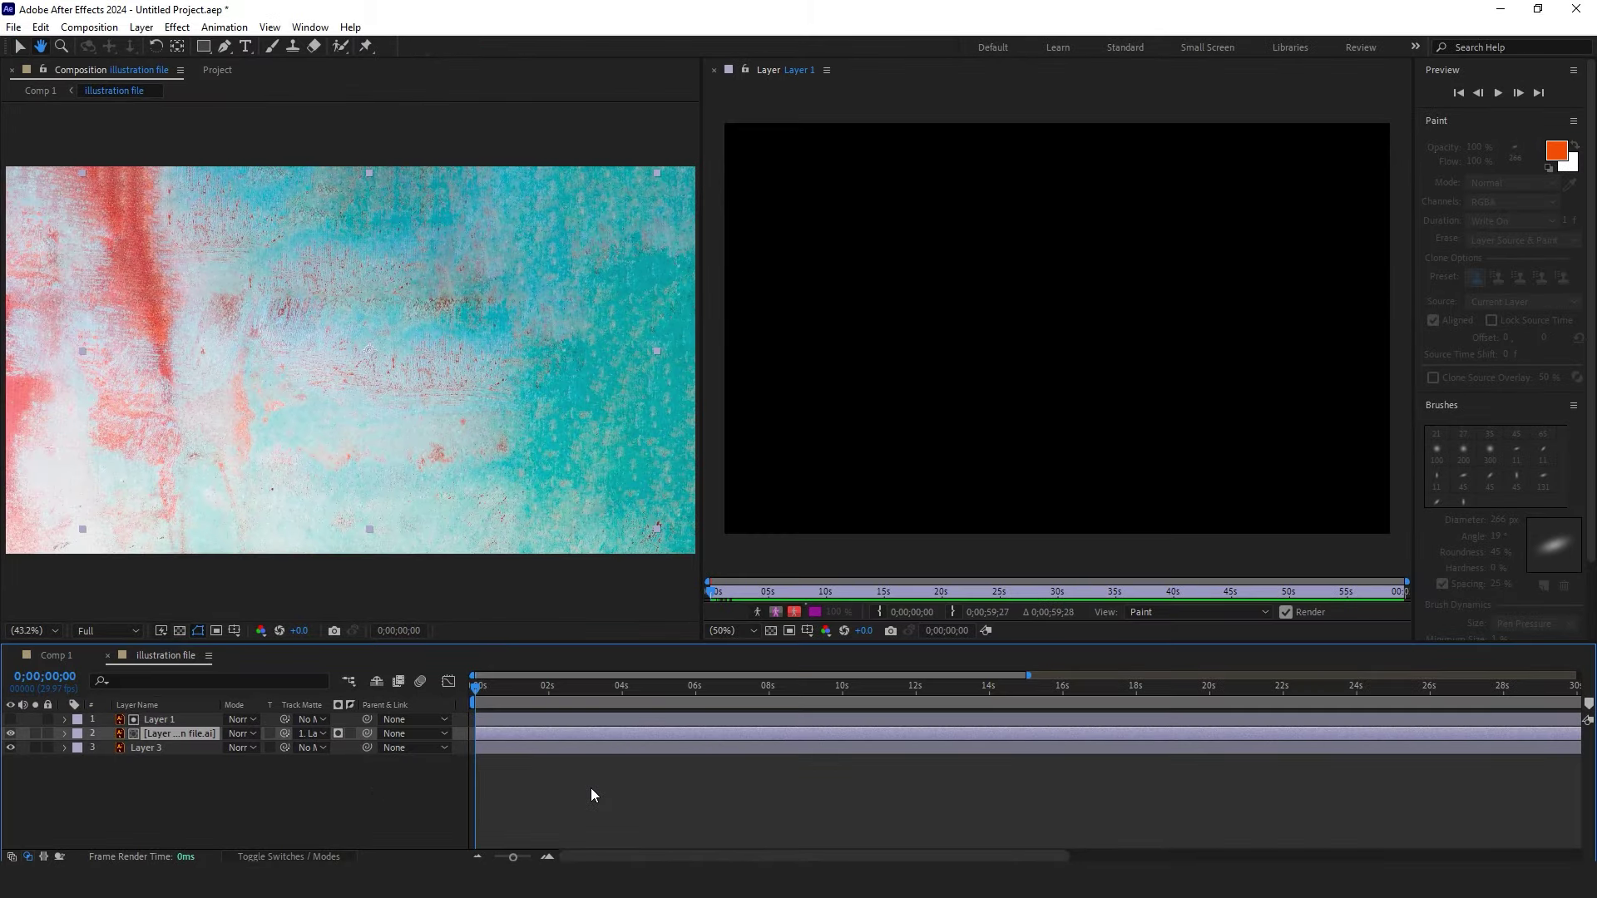
key("space")
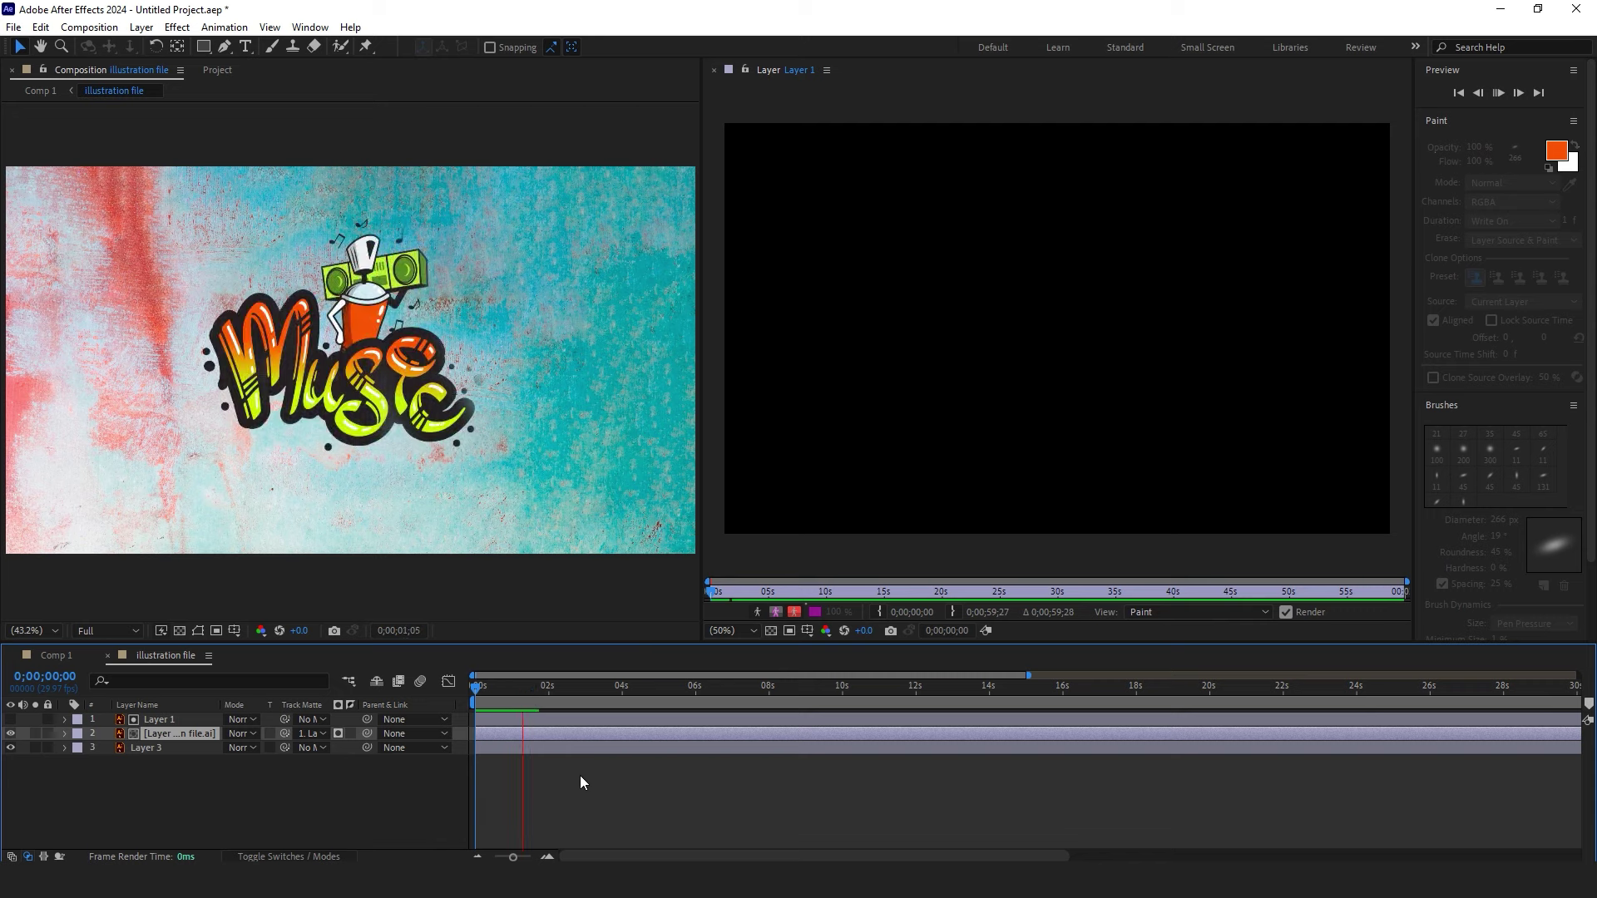
- Duplicate Layer 1 as Layer 4, place it below the .ai layer, and make it visible
left_click_drag(547, 692, 457, 717)
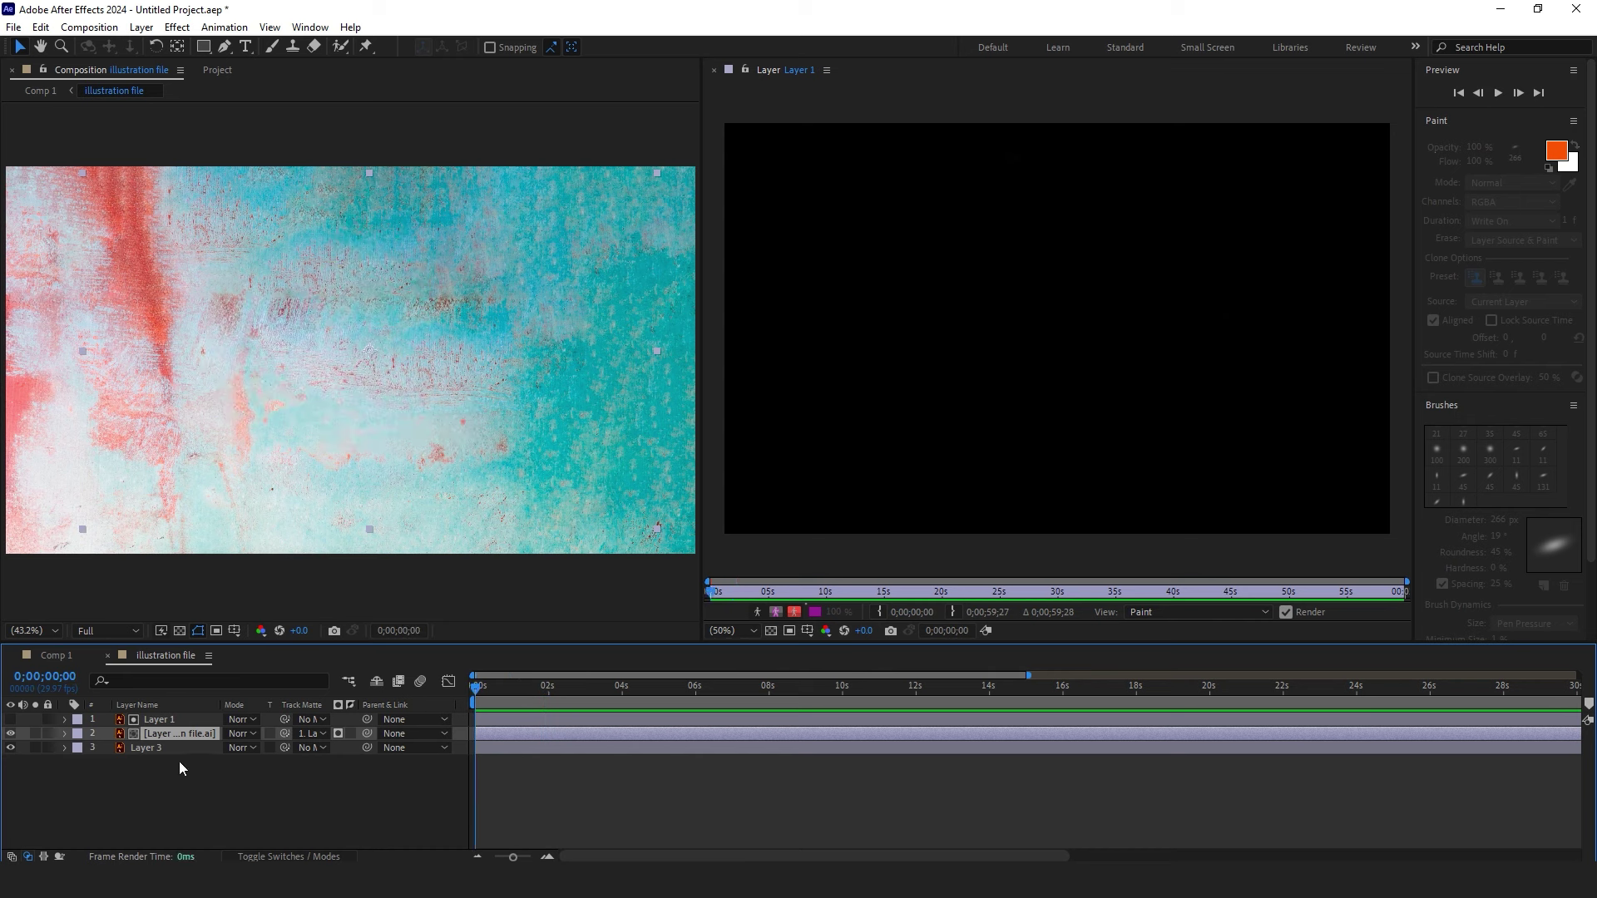
left_click(166, 722)
key("ctrl+d")
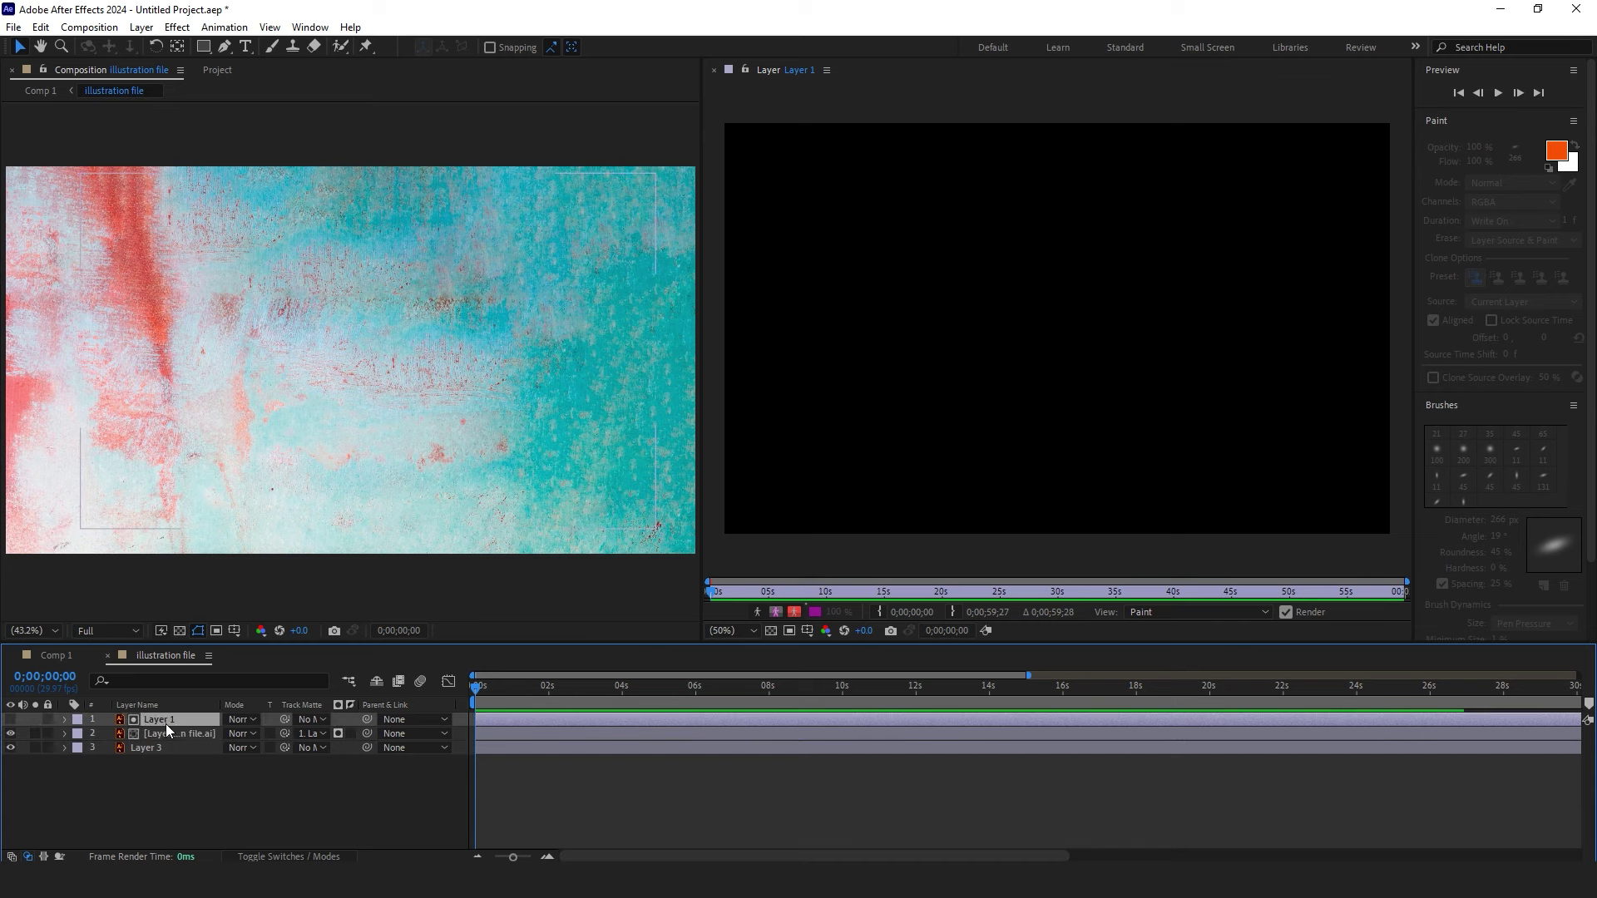
left_click_drag(170, 721, 171, 752)
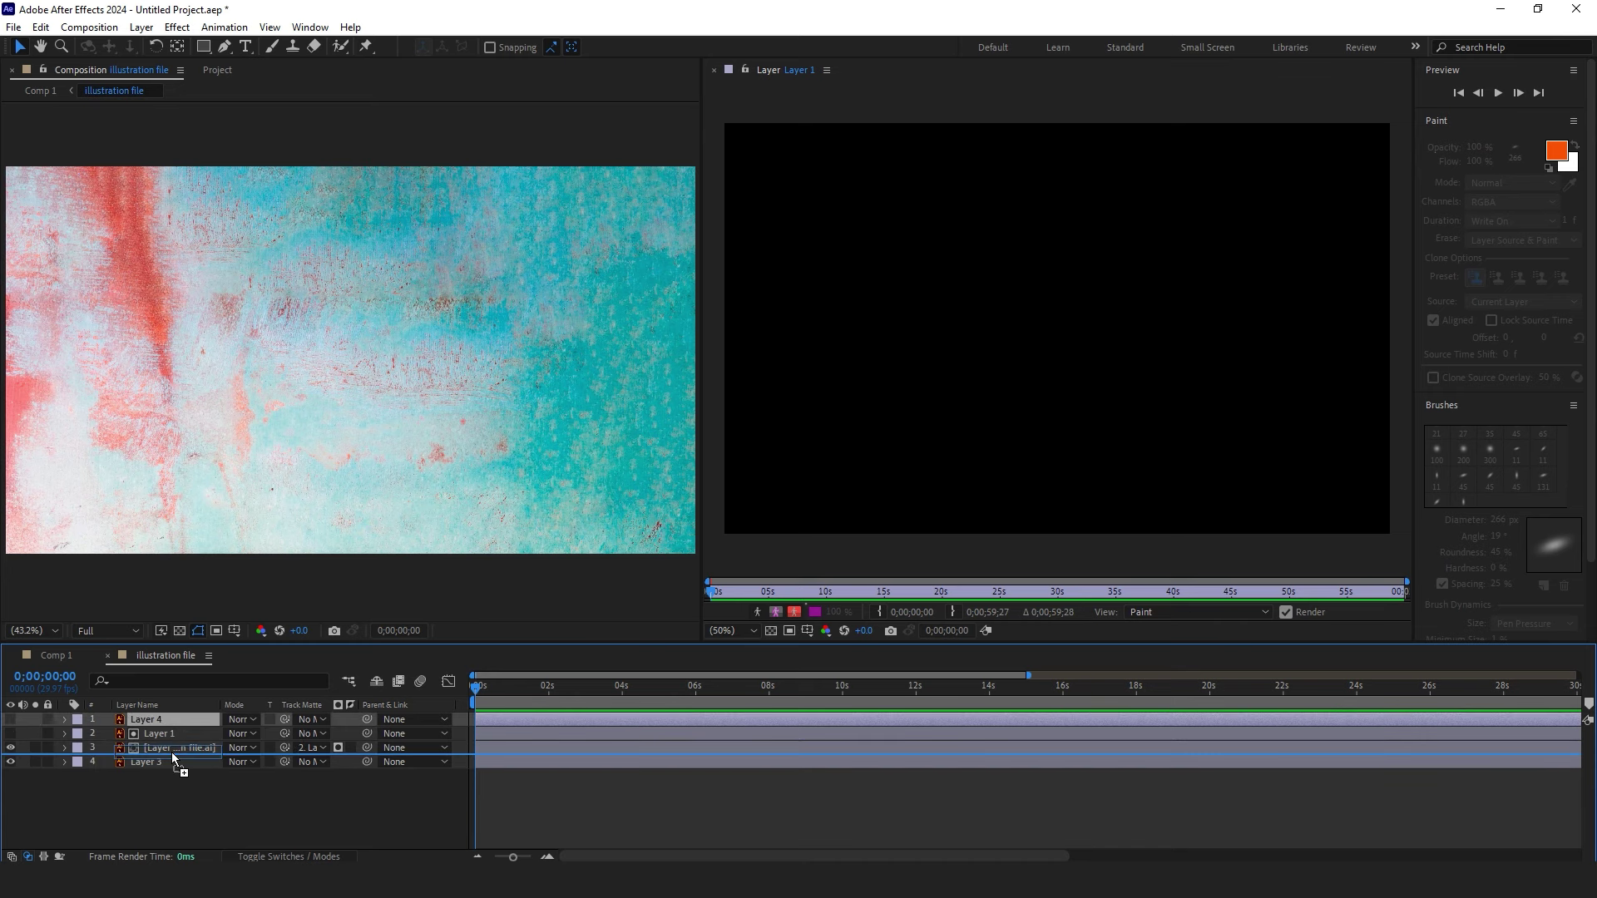
left_click(10, 748)
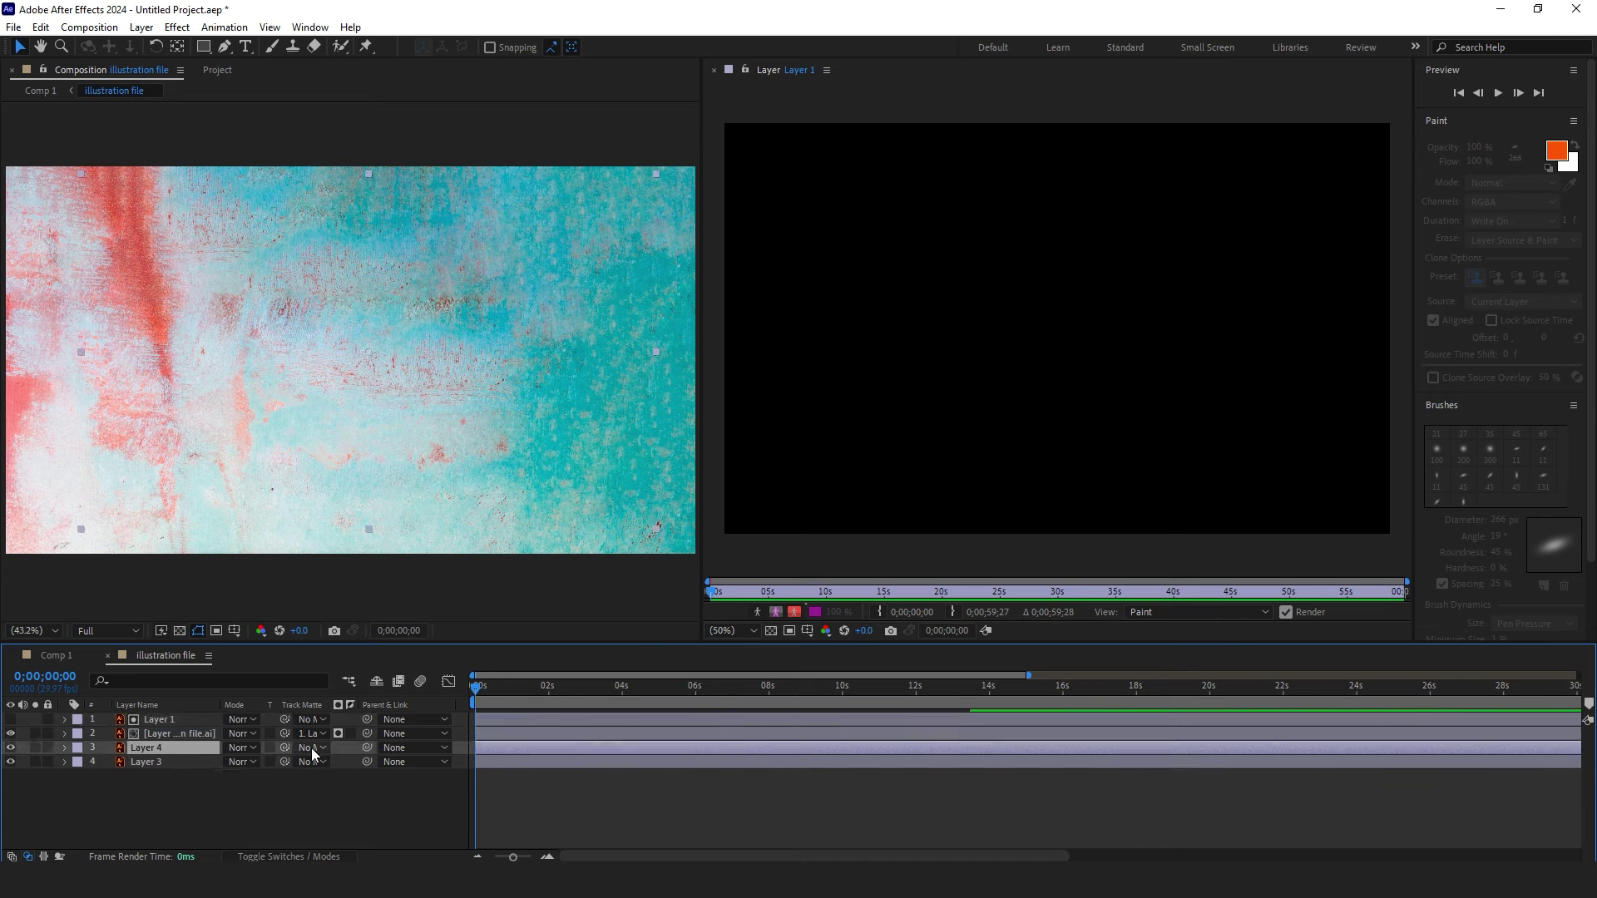
left_click_drag(476, 695, 555, 701)
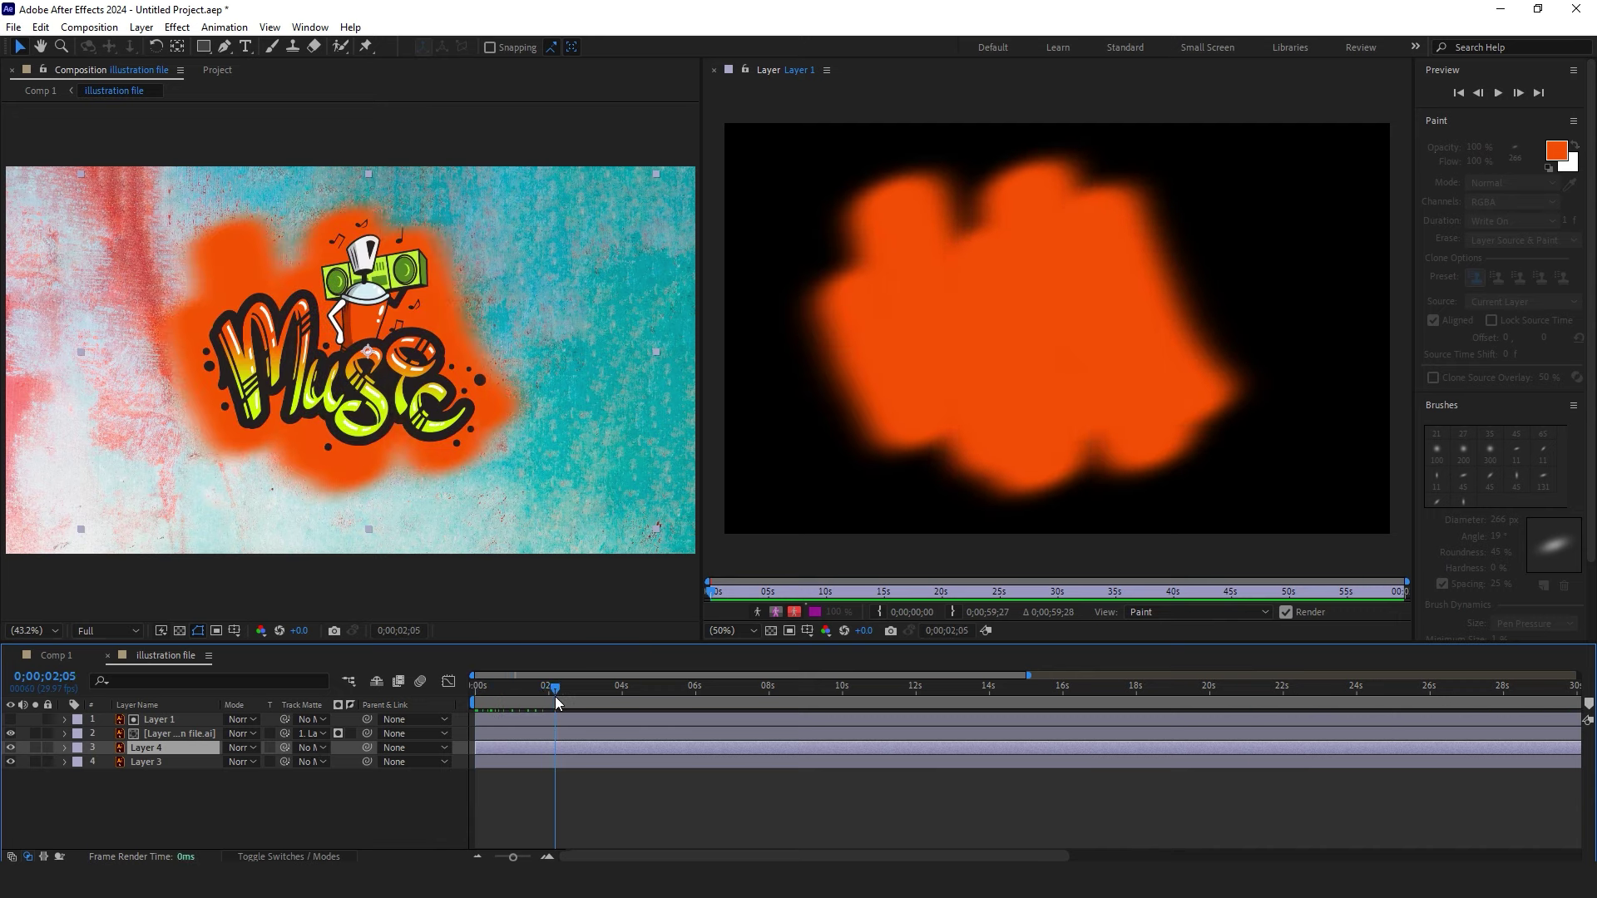
- Give Layer 4 the Linear Burn blend mode and lower its Opacity to 39%
left_click(241, 747)
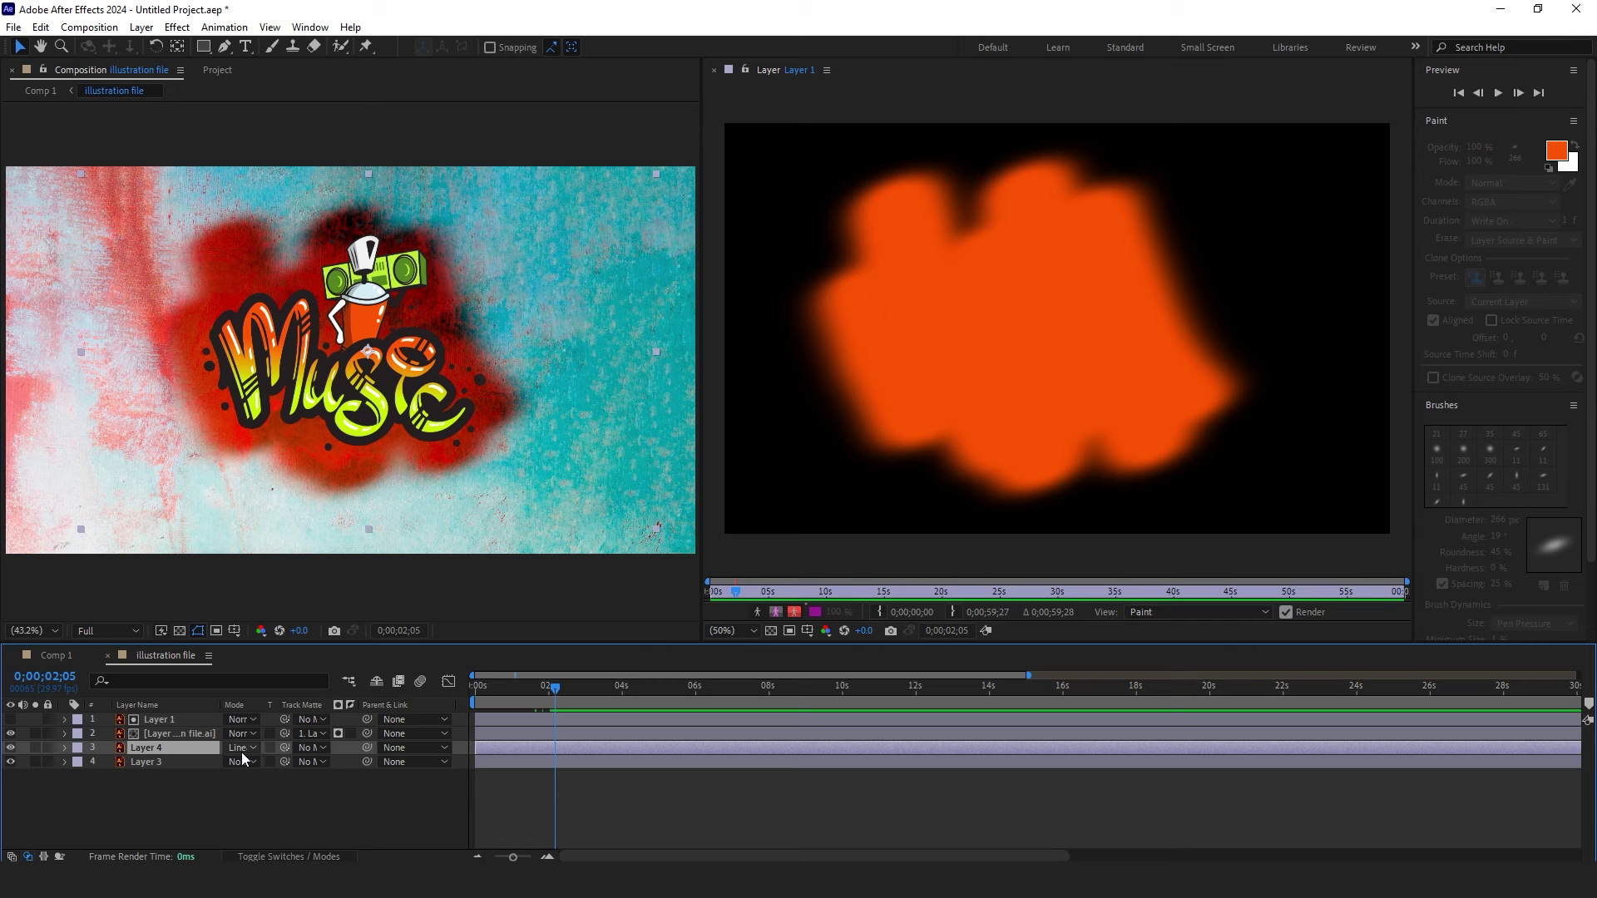
key("t")
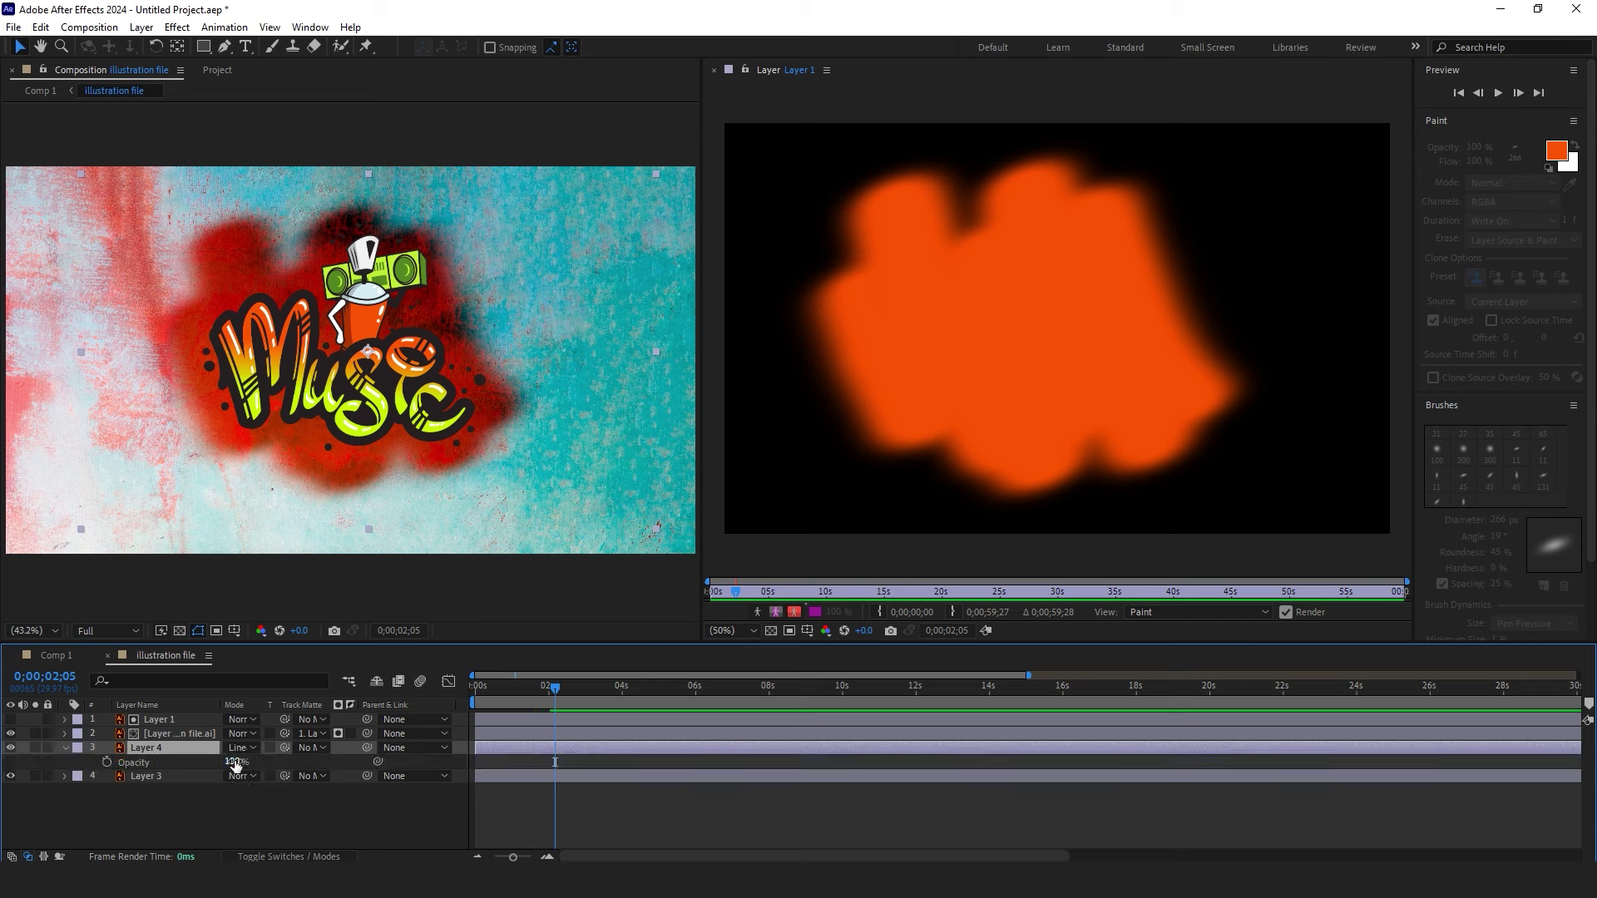
left_click_drag(235, 761, 186, 763)
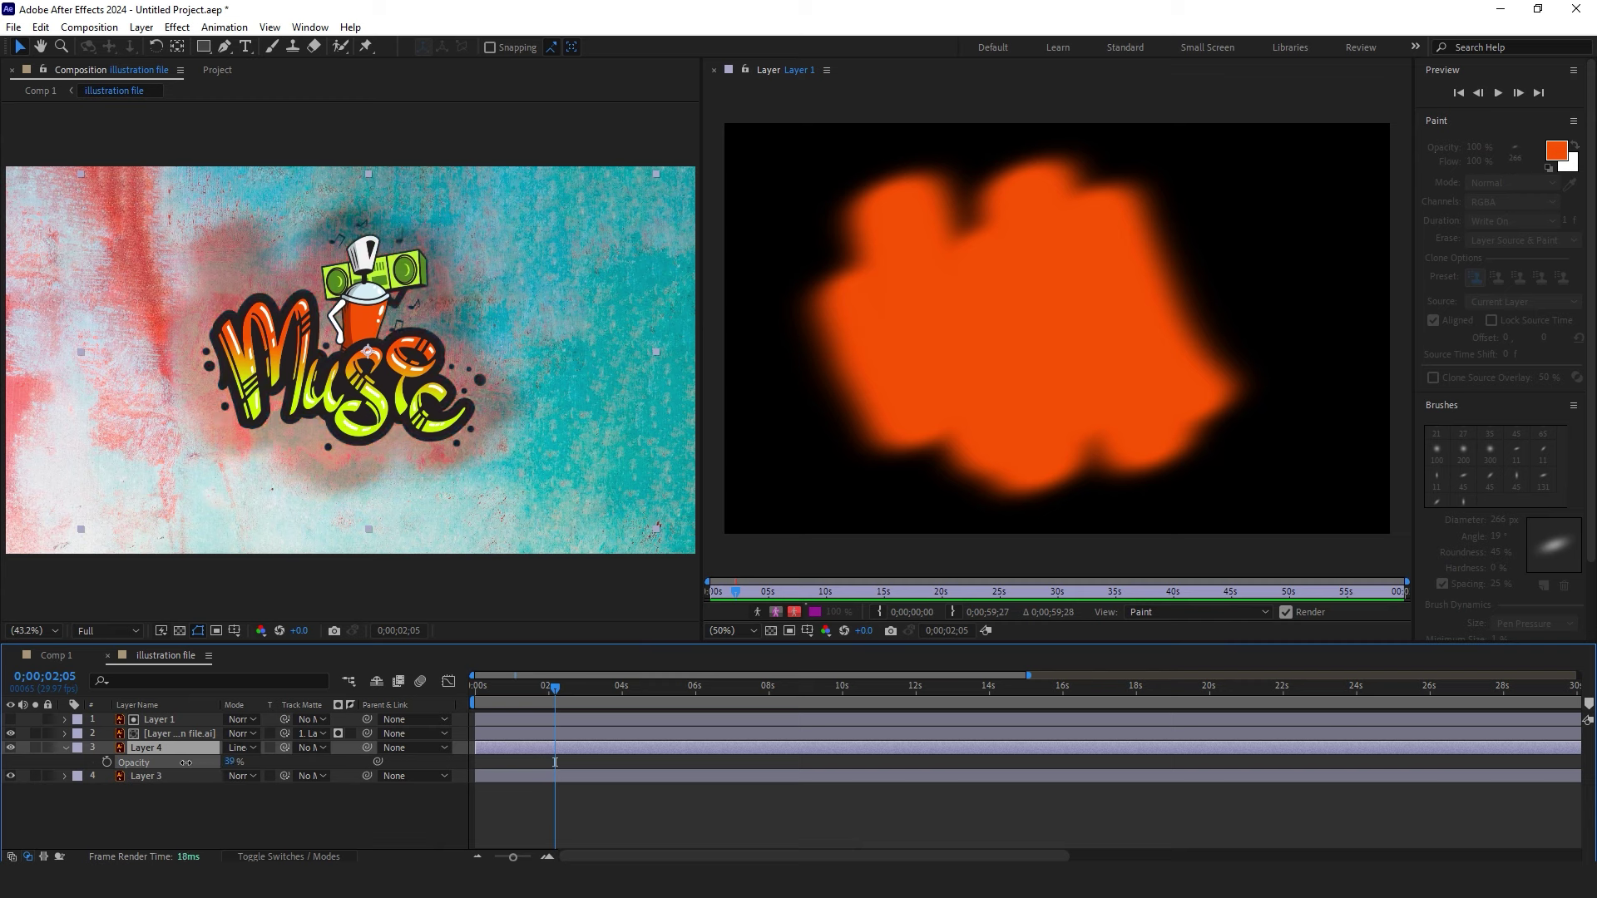
- Rewind to the start and preview the animation twice
left_click_drag(523, 703, 433, 705)
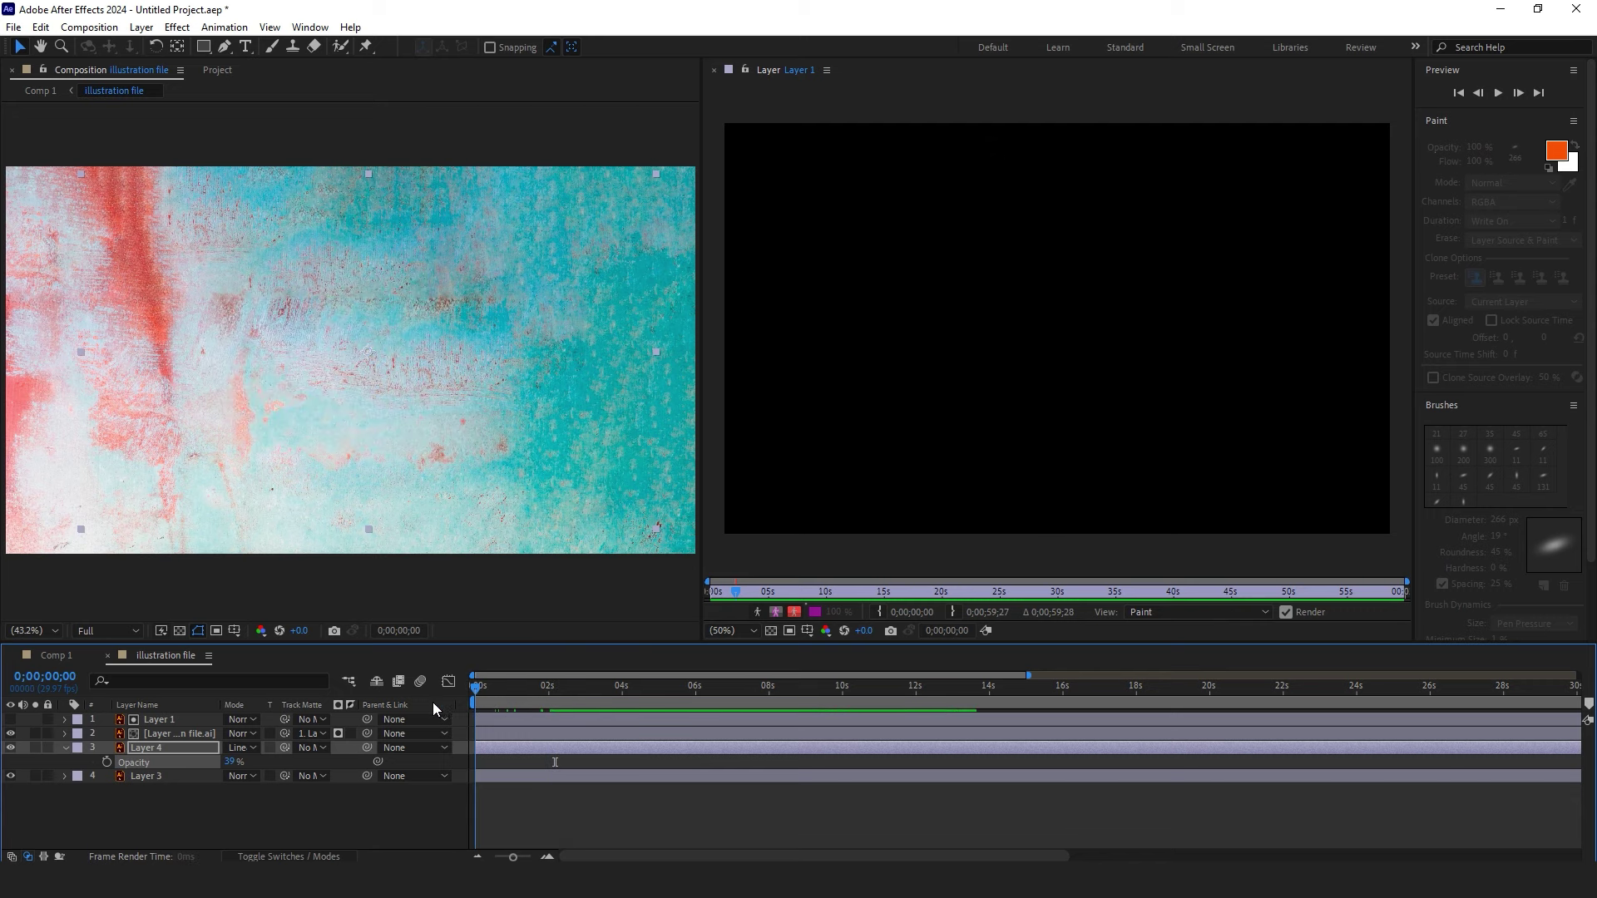
key("space")
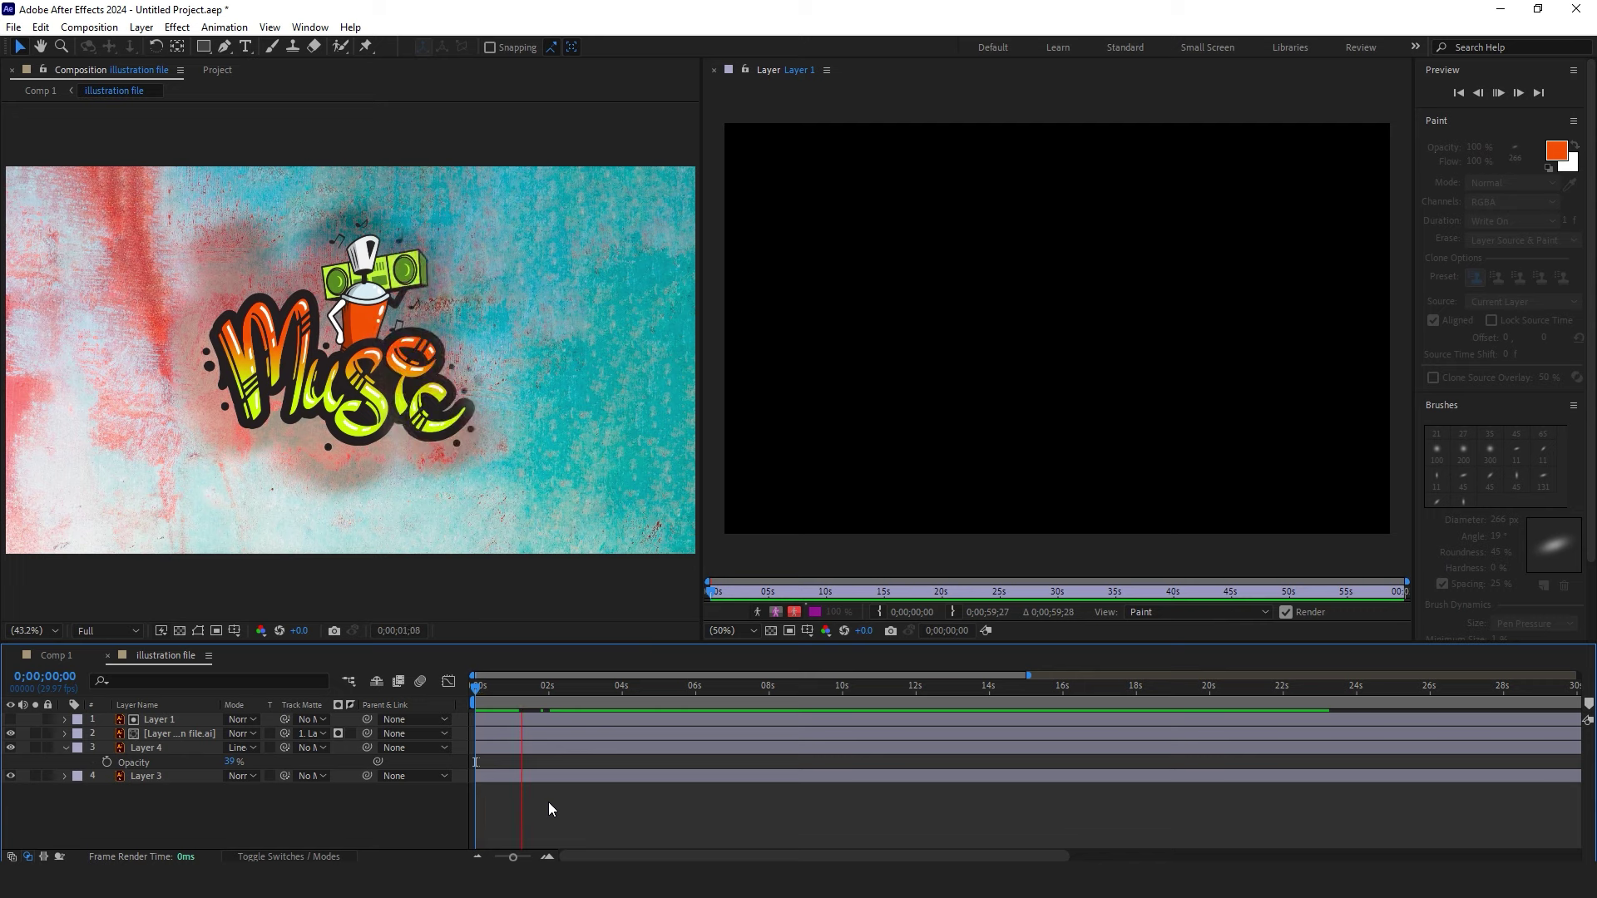
key("space")
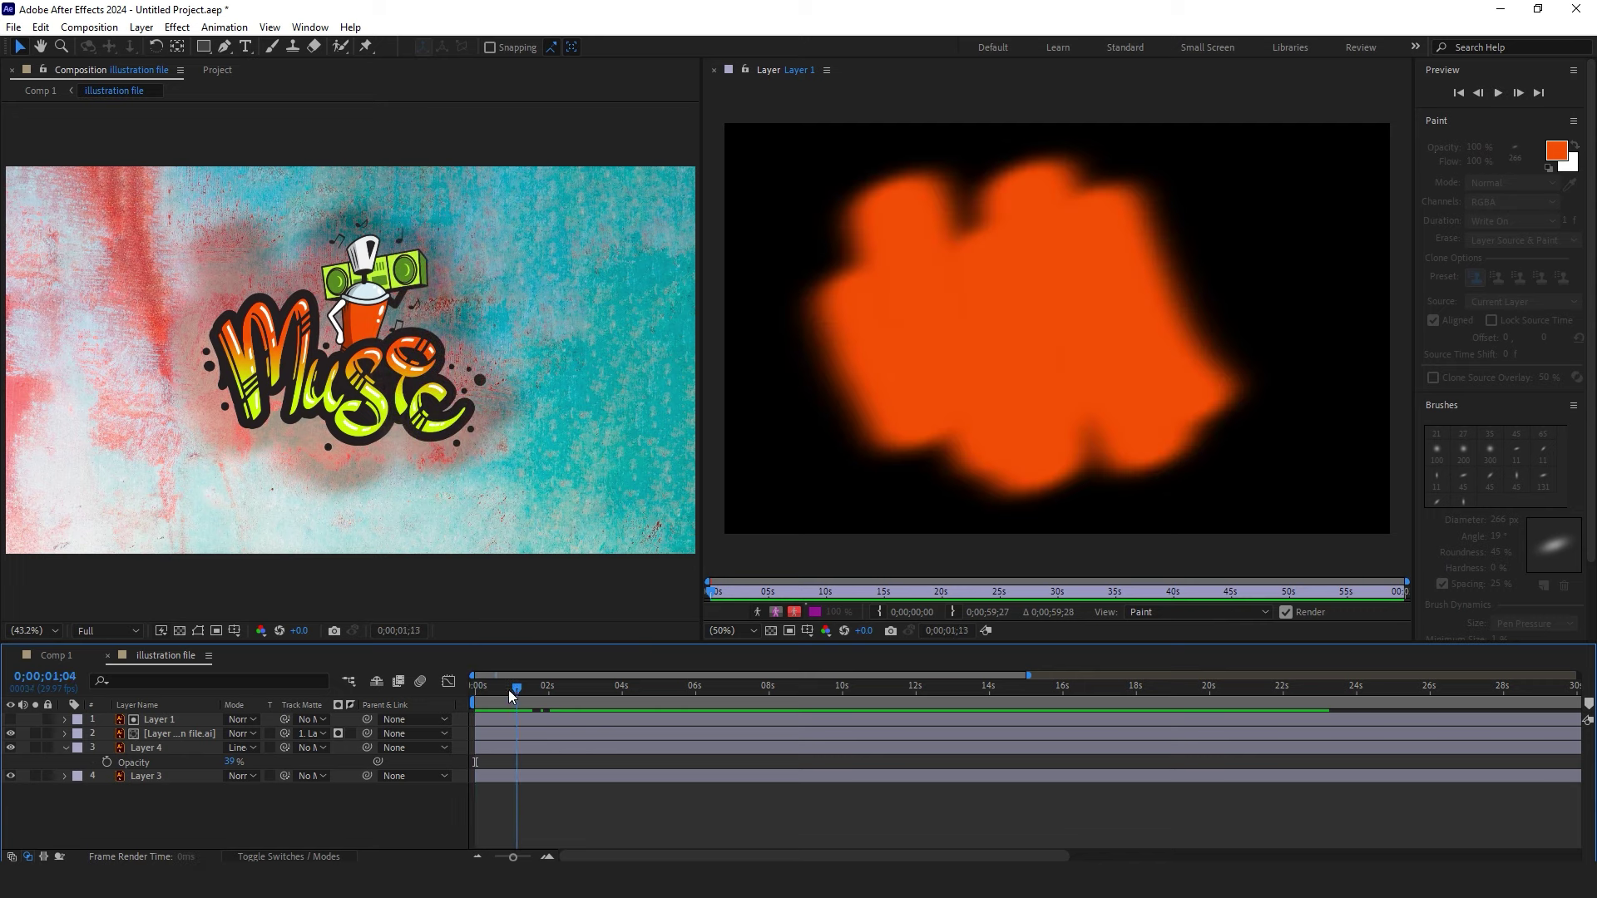
key("space")
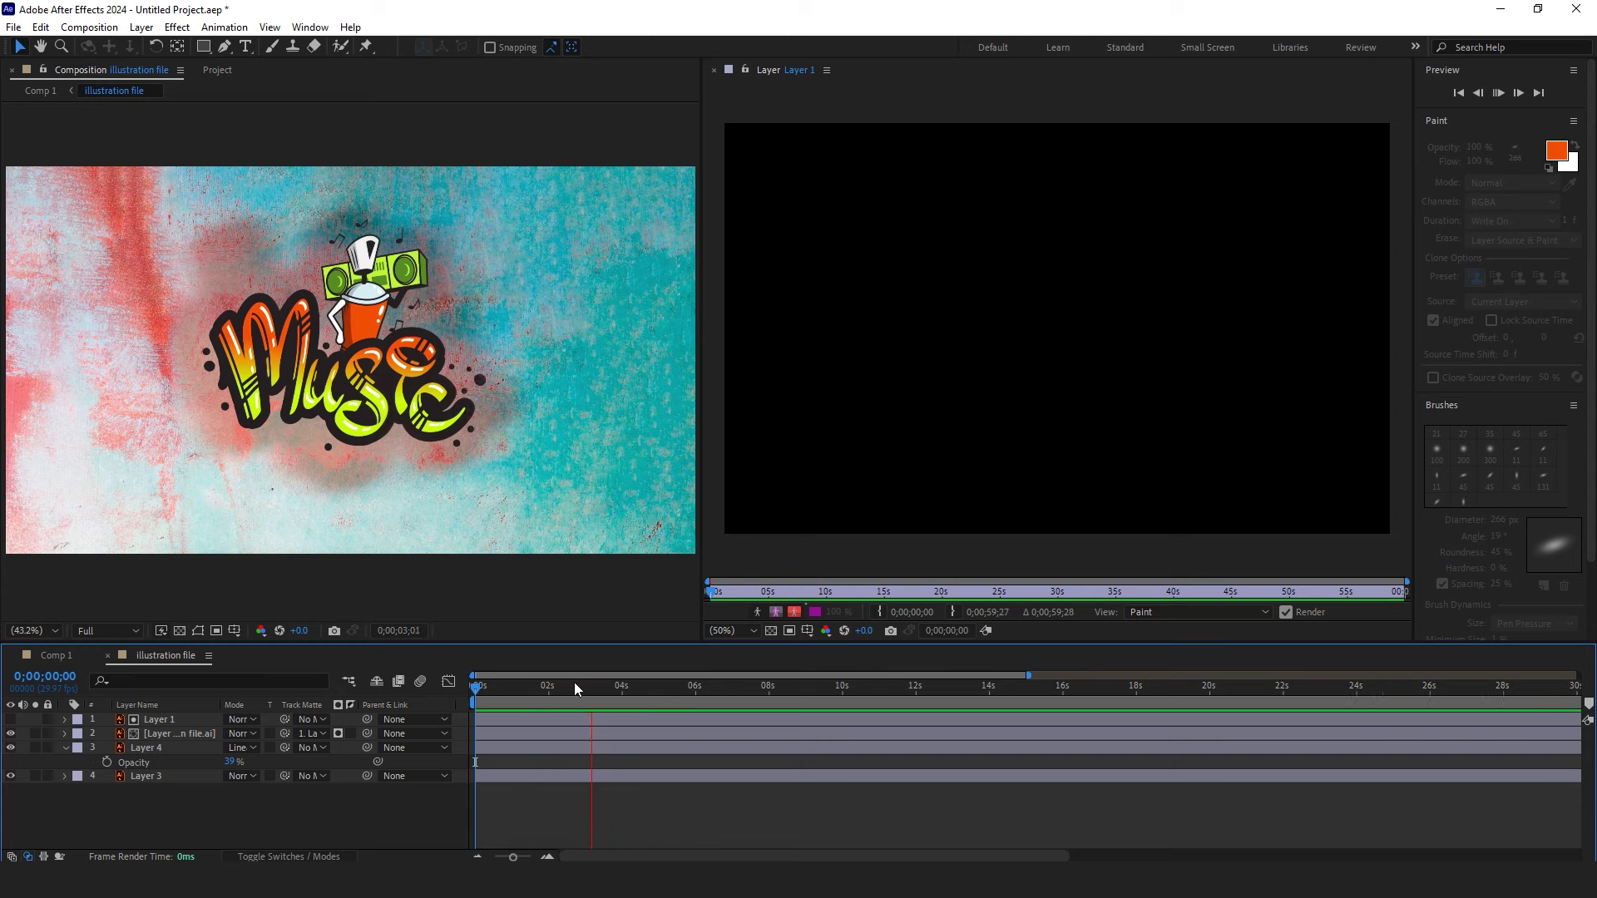
key("space")
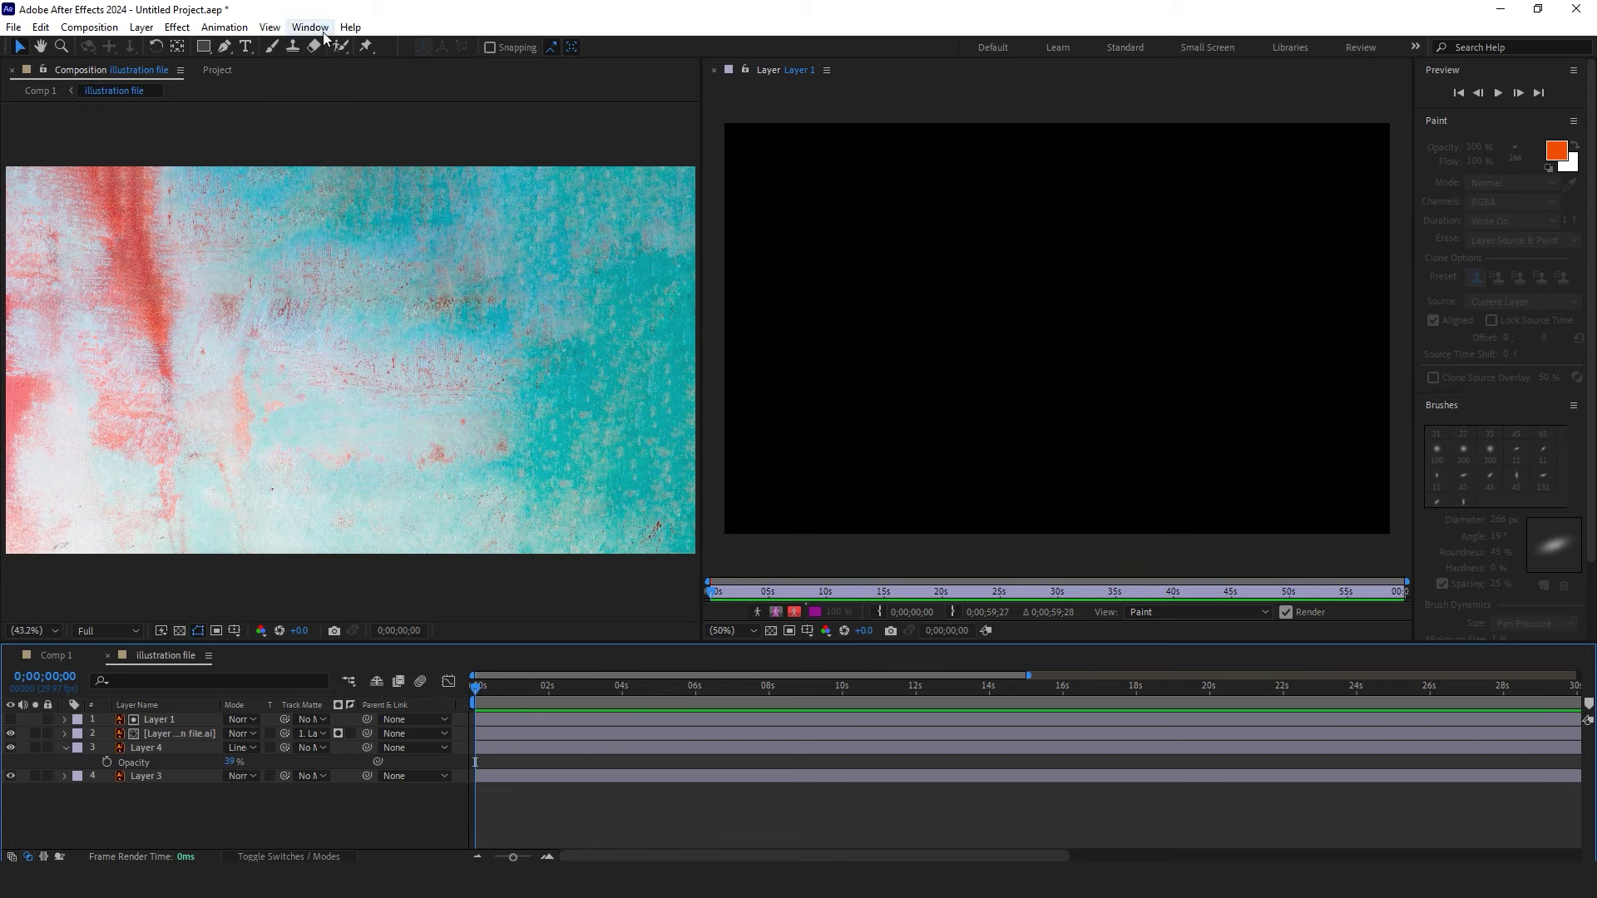
- Switch to the All Panels workspace, collapse Layer 4's Opacity, and scrub forward to view the reveal
left_click(322, 30)
mouse_move(413, 88)
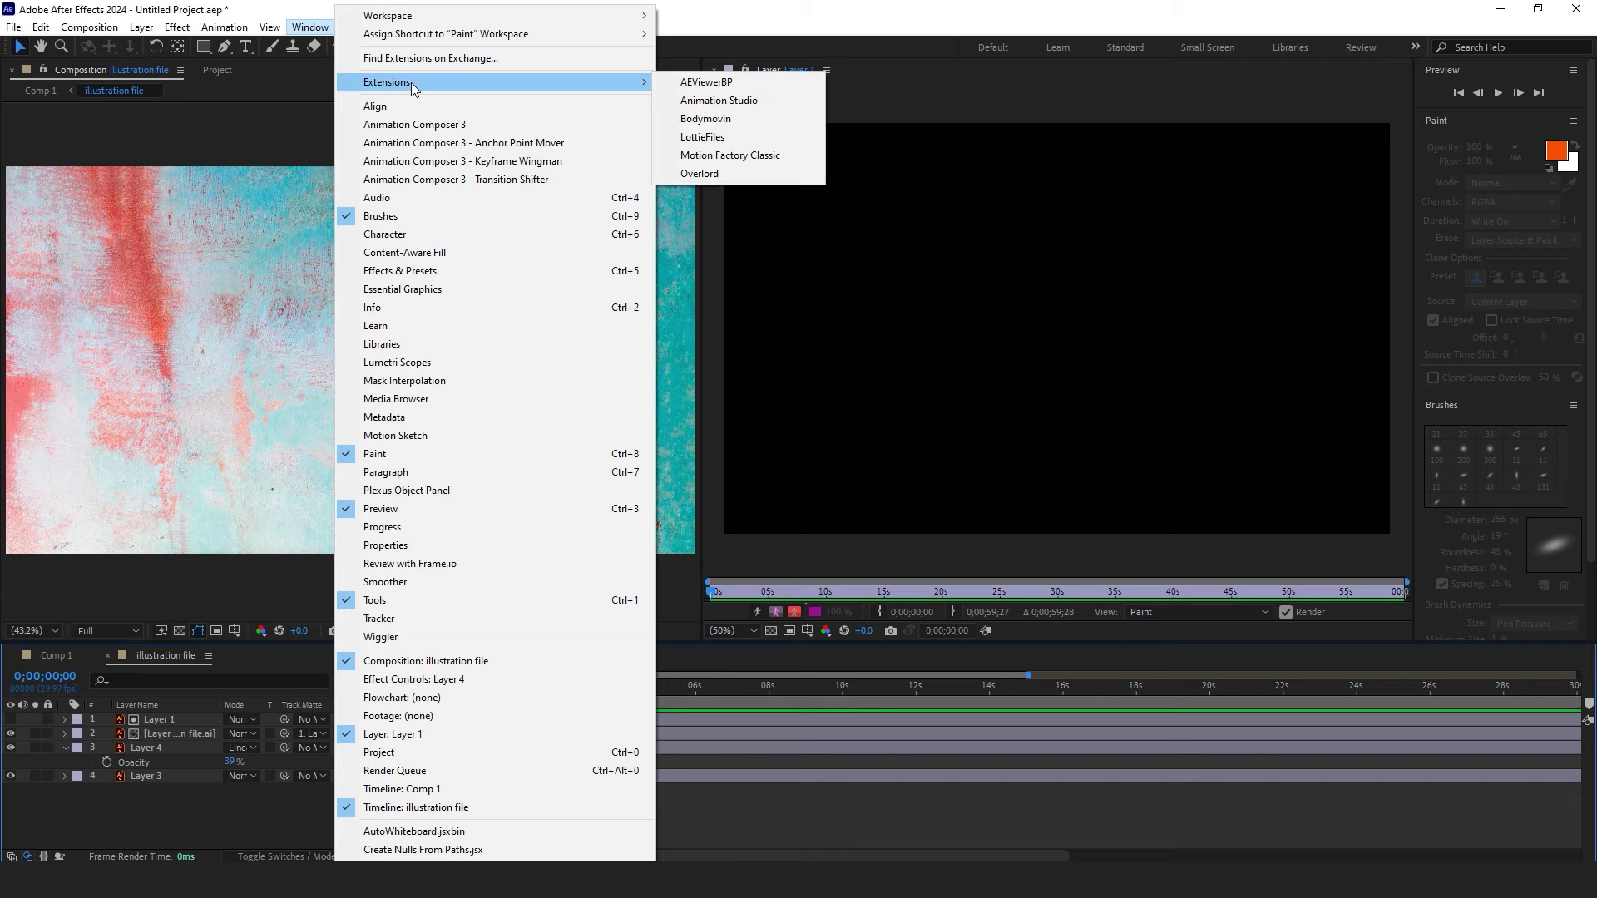
mouse_move(544, 23)
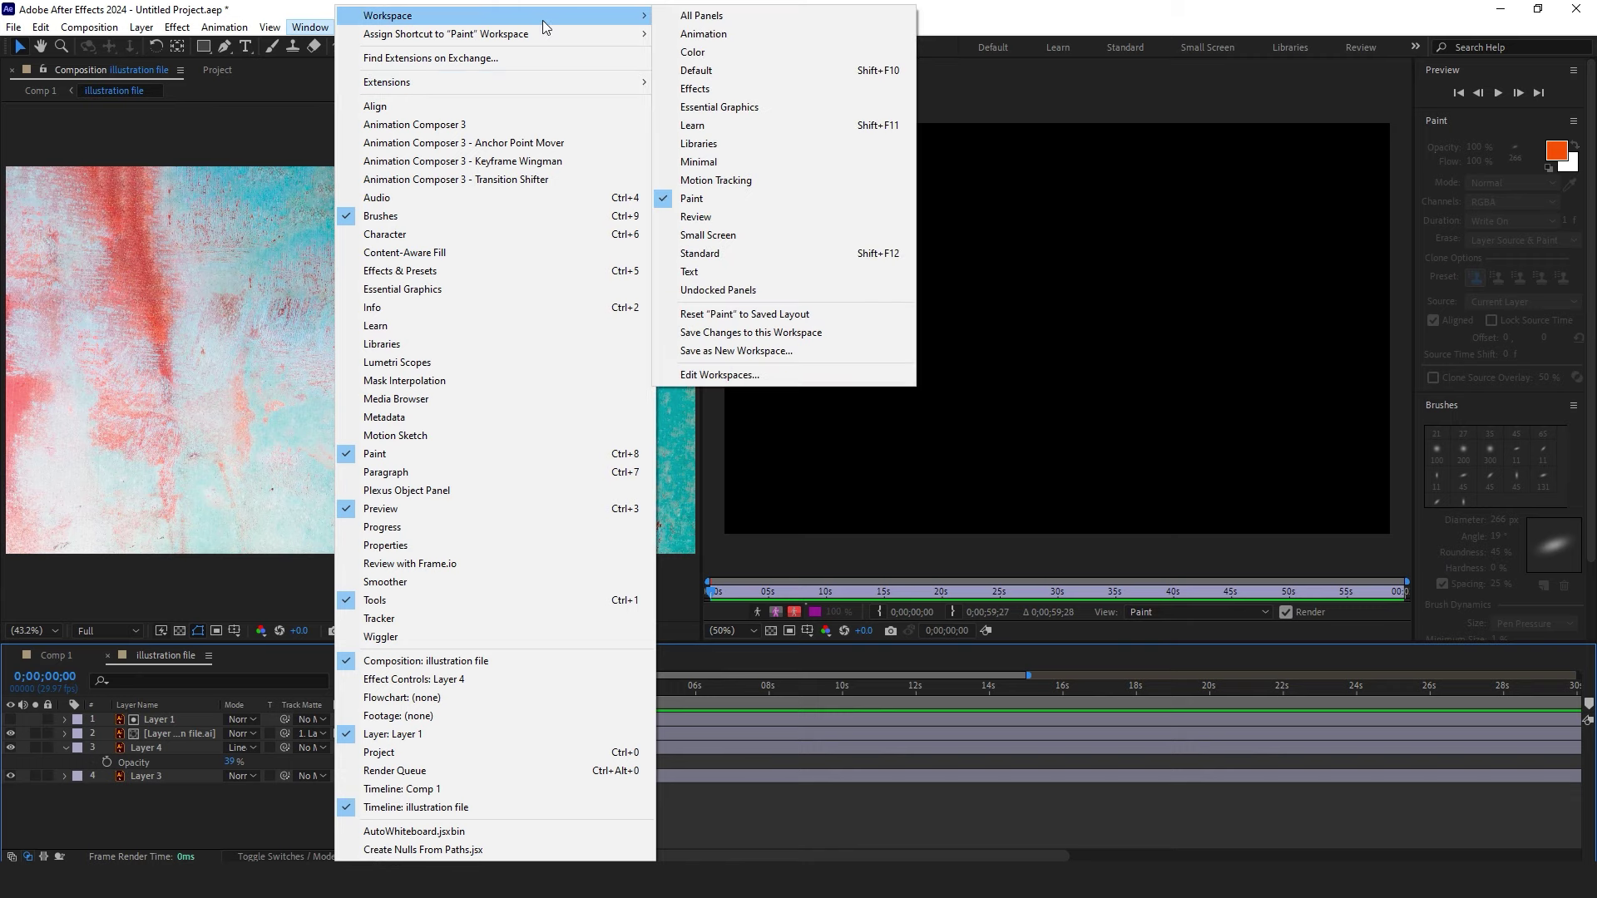
left_click(733, 19)
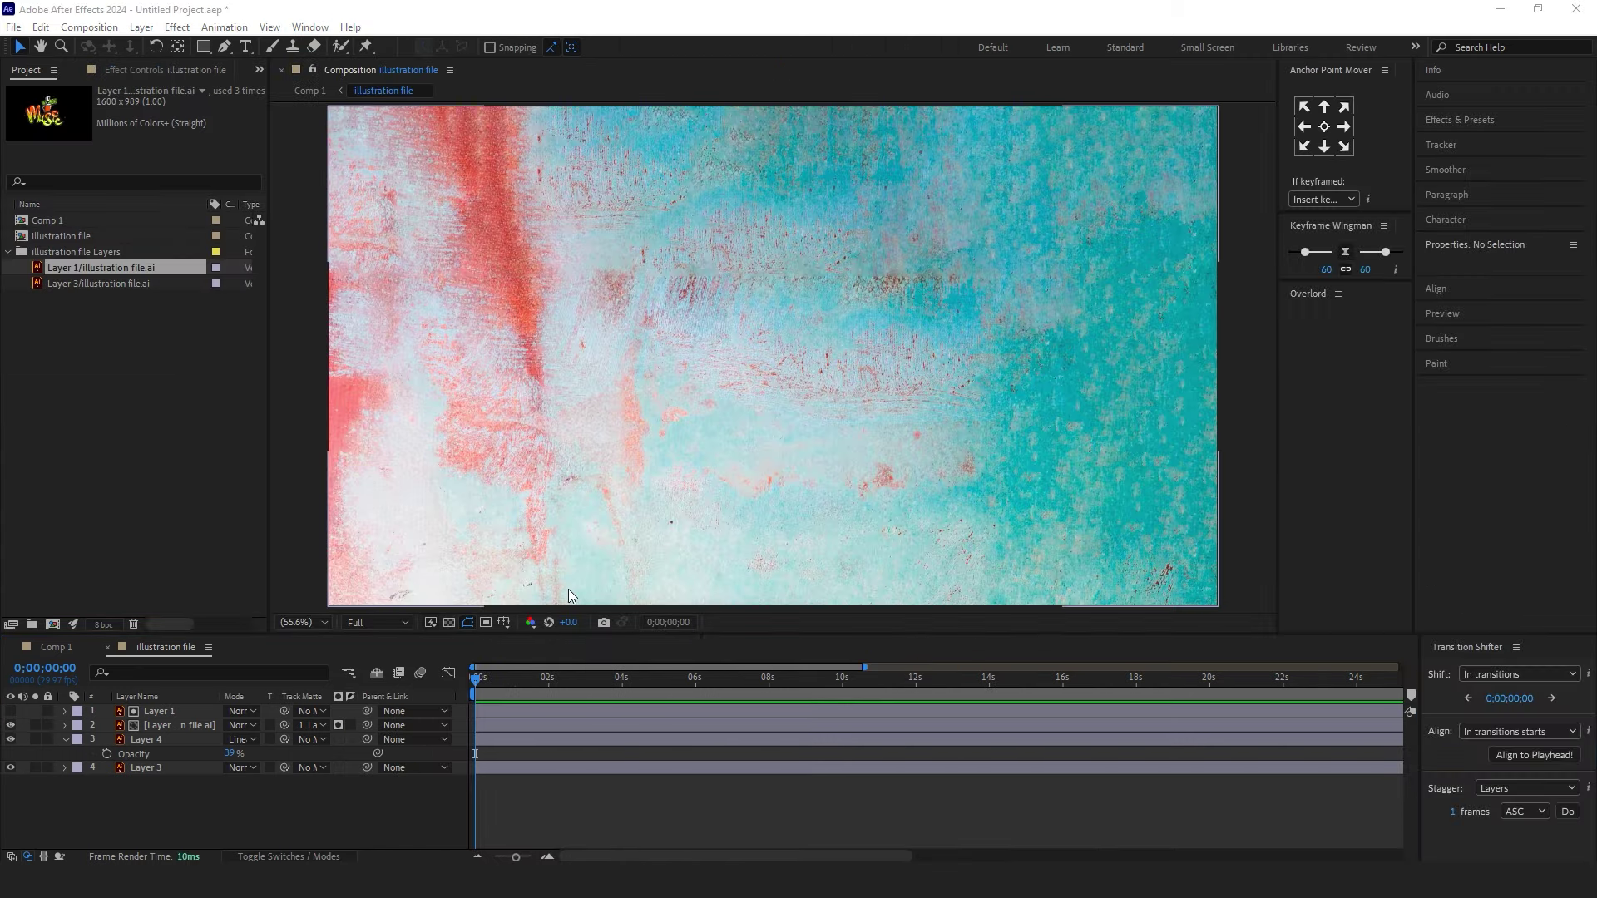
left_click(66, 739)
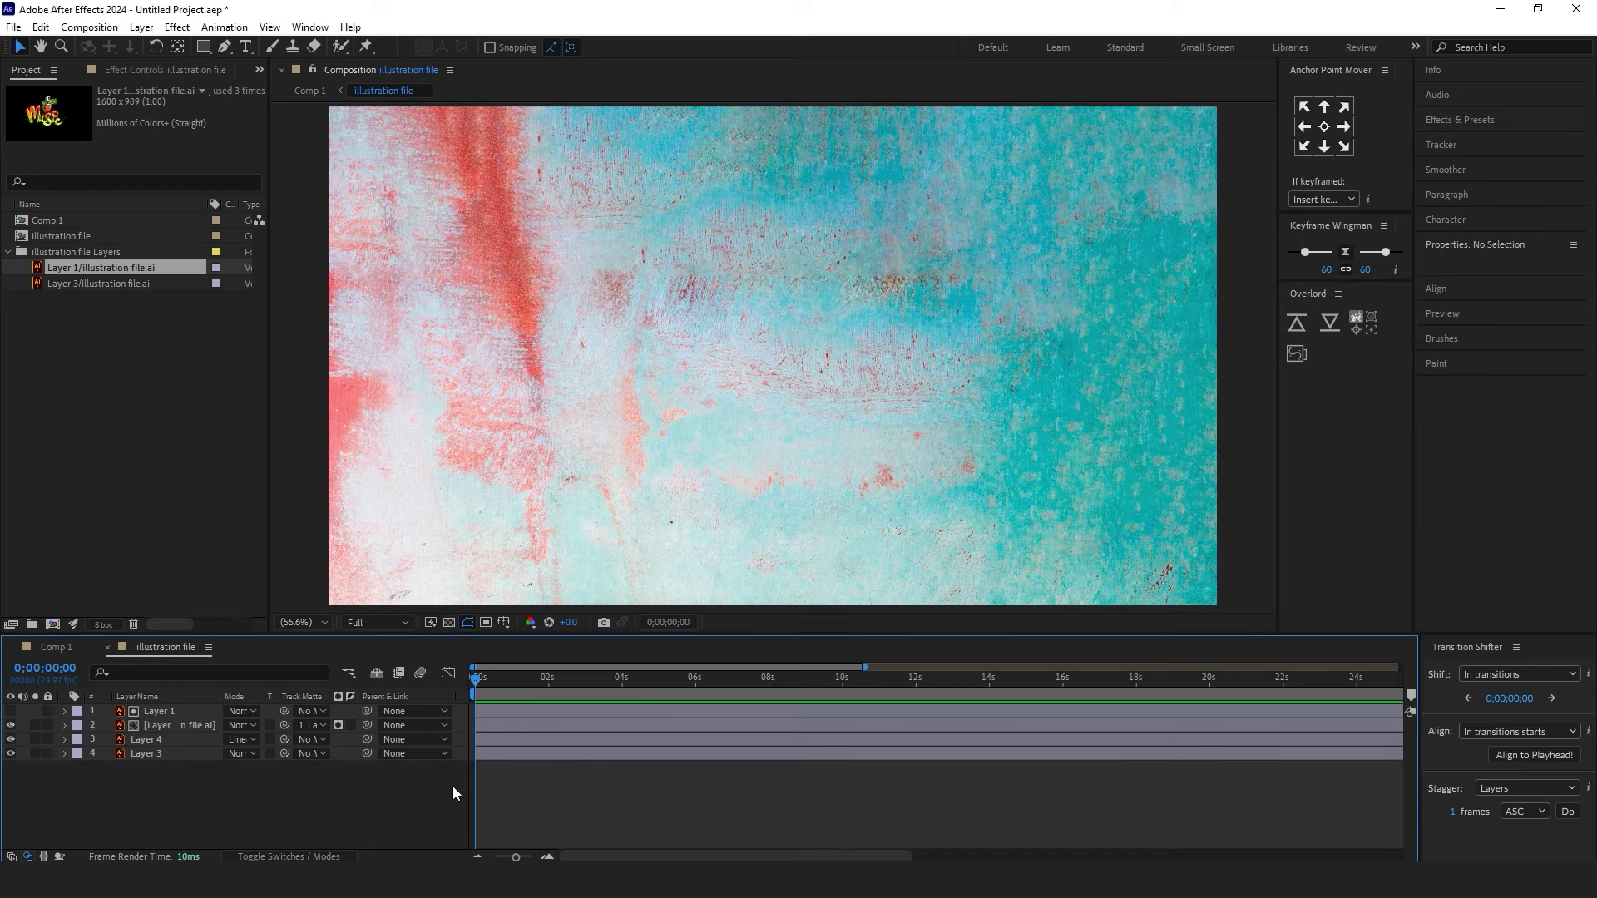
left_click_drag(489, 680, 549, 692)
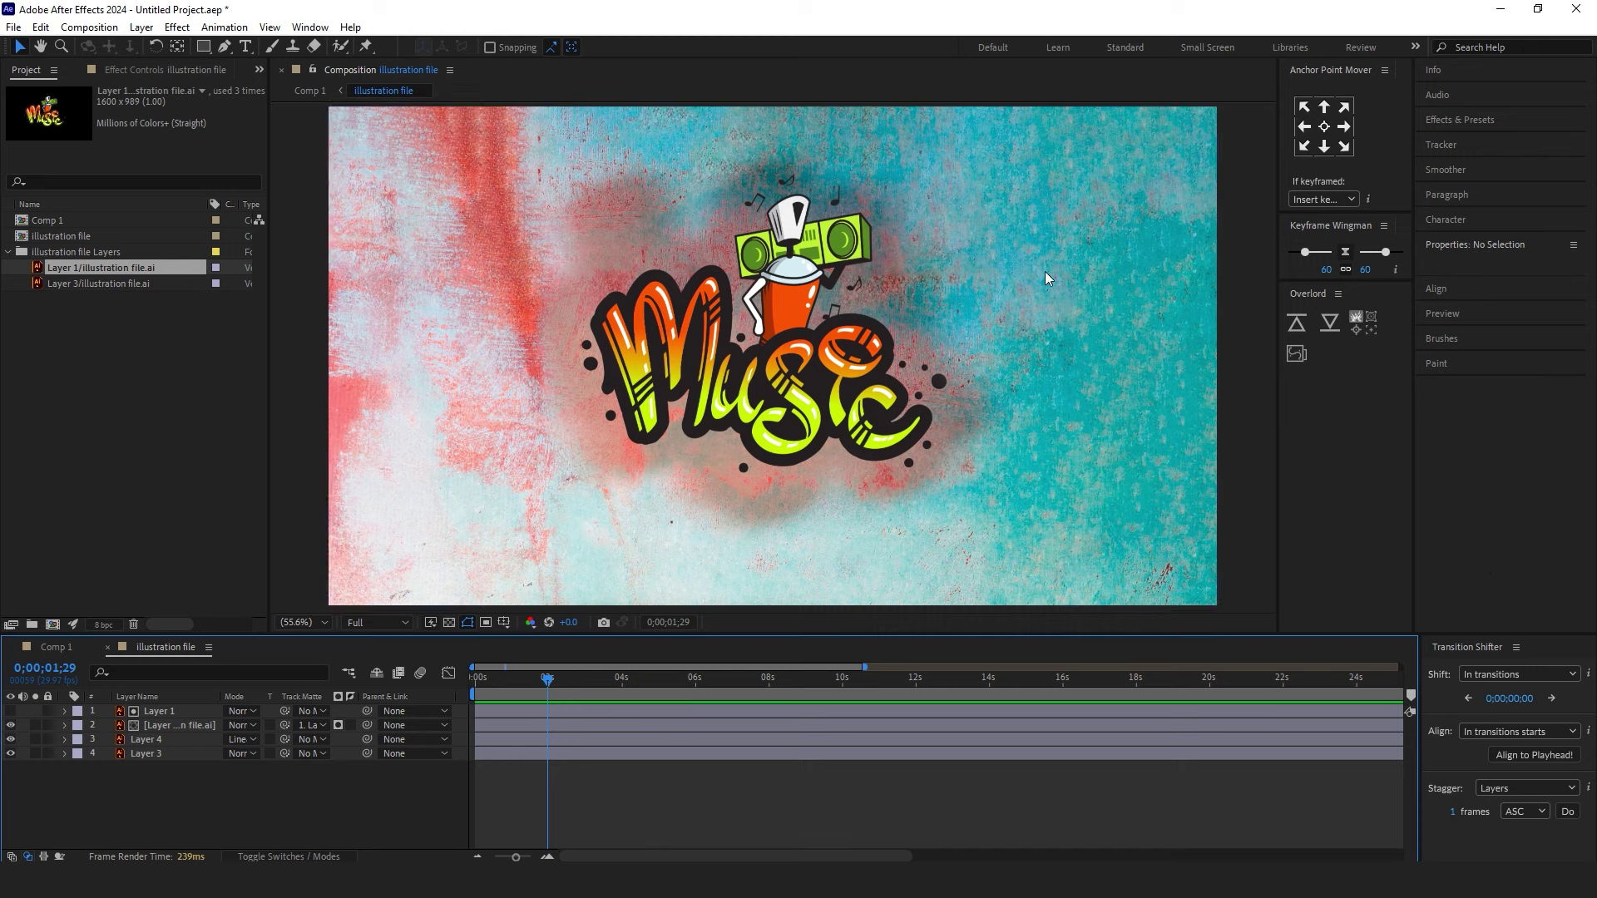
- Draw a circle over the M's base, filled with the eyedroppered dark outline colour
left_click_drag(206, 54, 266, 88)
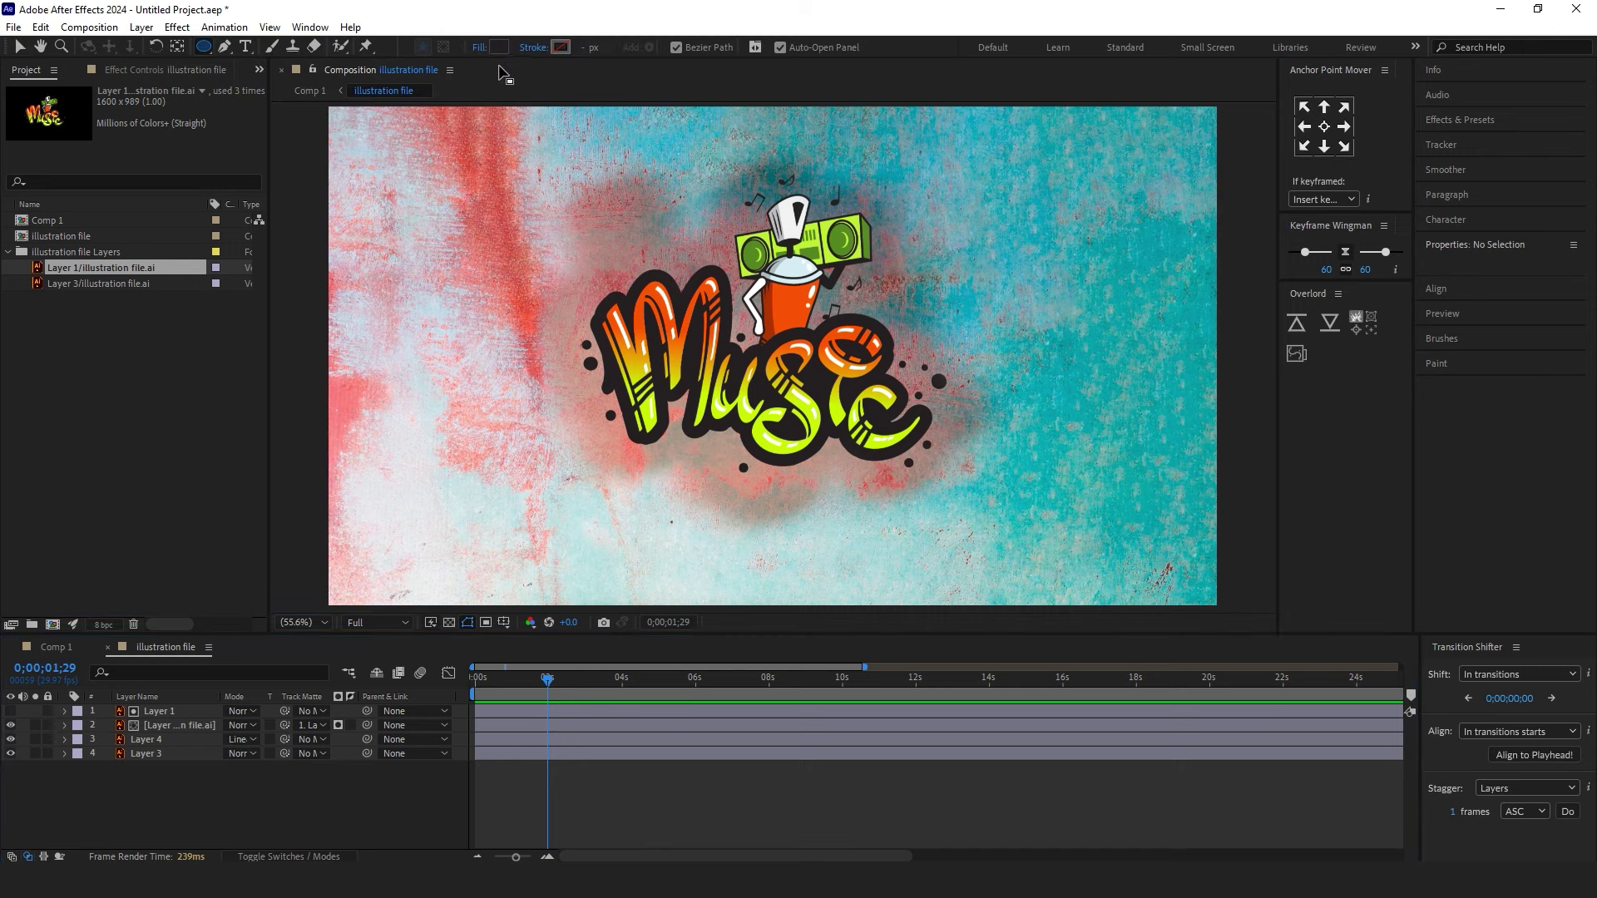
scroll(678, 424, "up", 2)
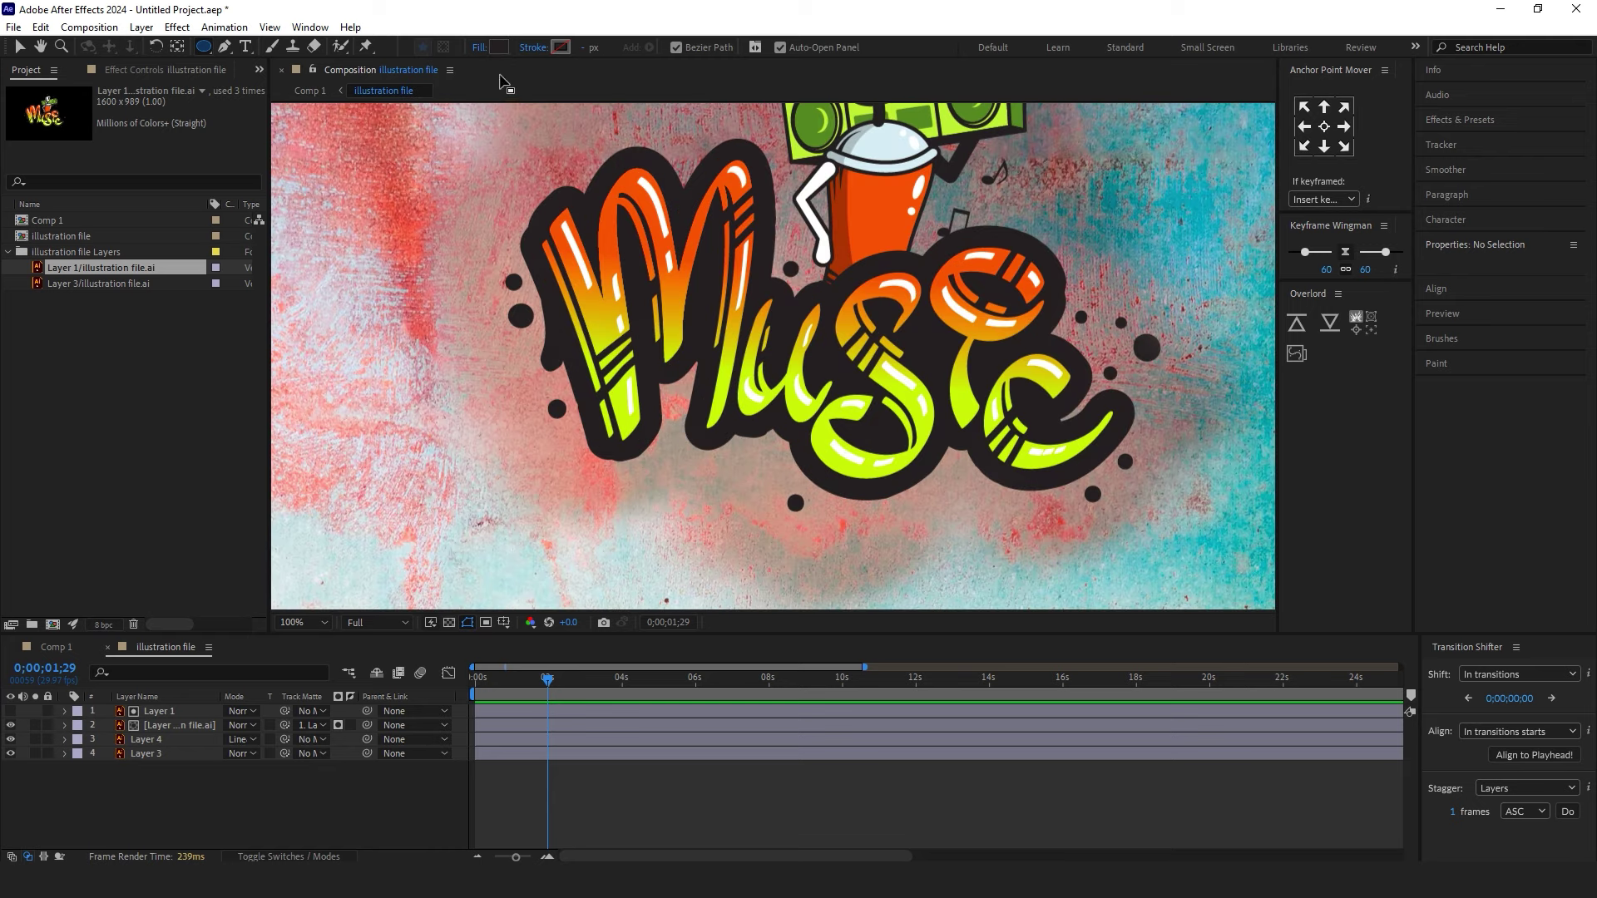
left_click(499, 47)
left_click(404, 538)
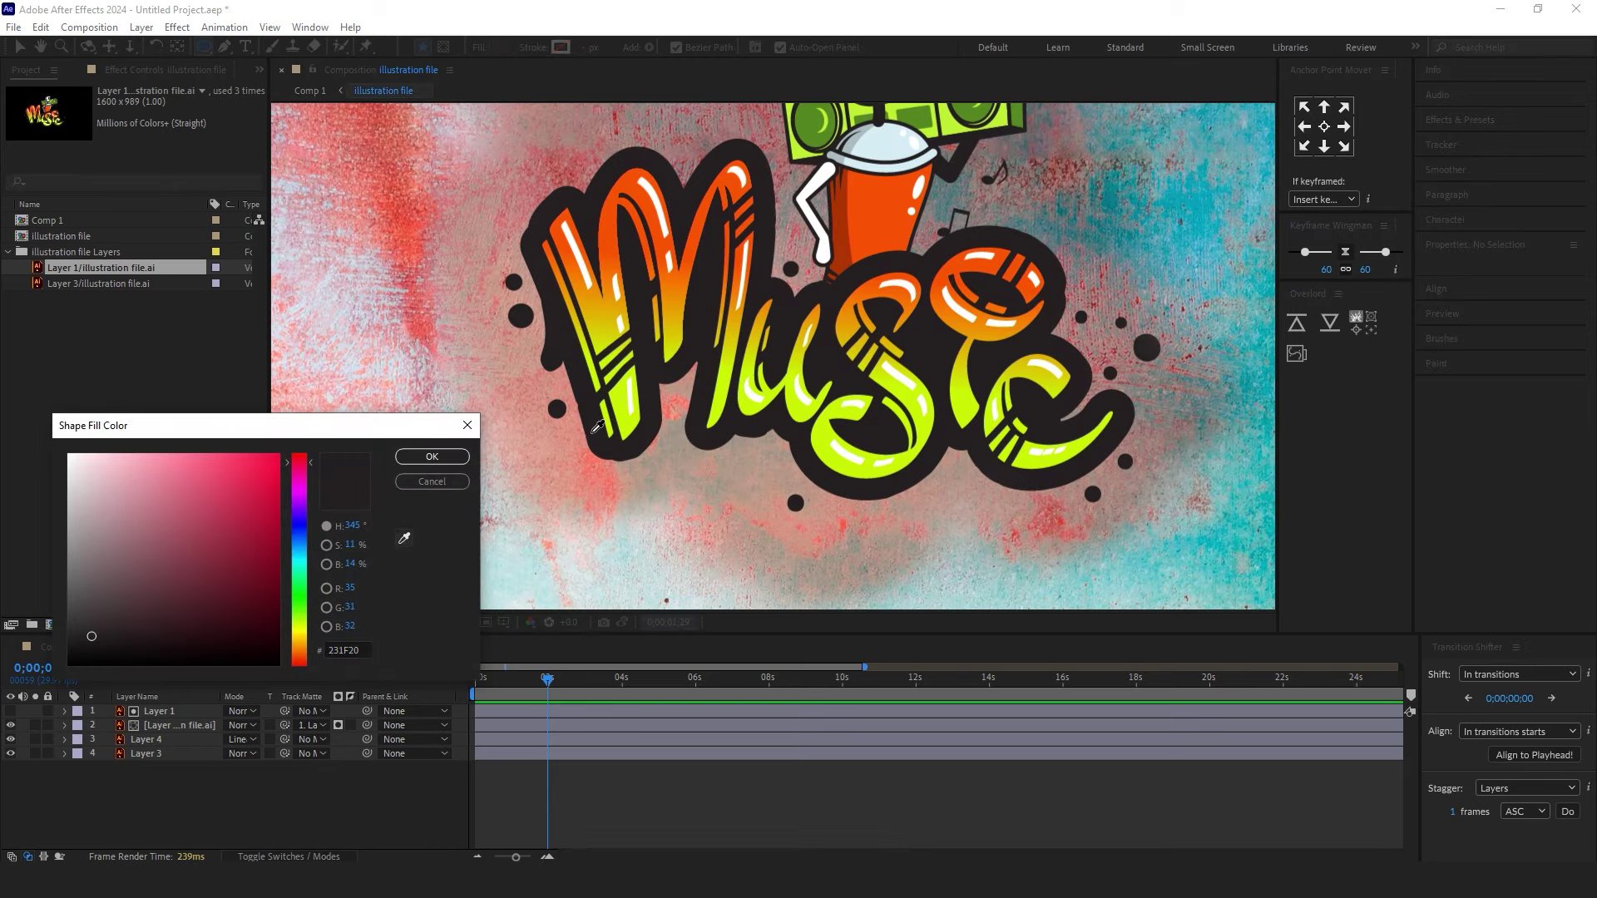
left_click(595, 432)
left_click(432, 456)
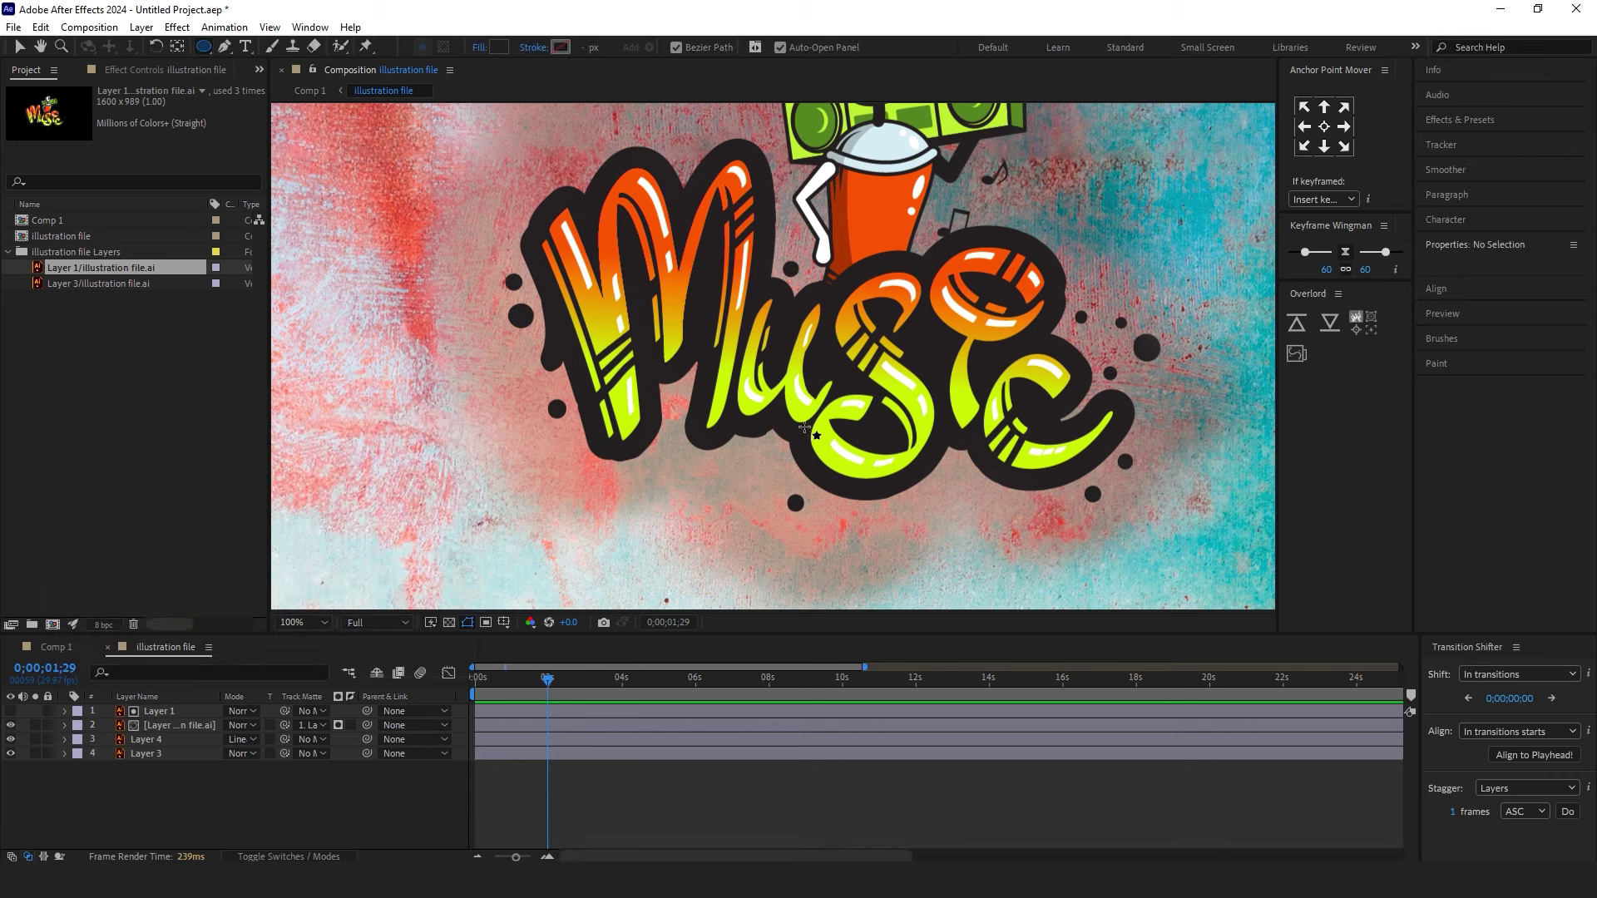
left_click(588, 800)
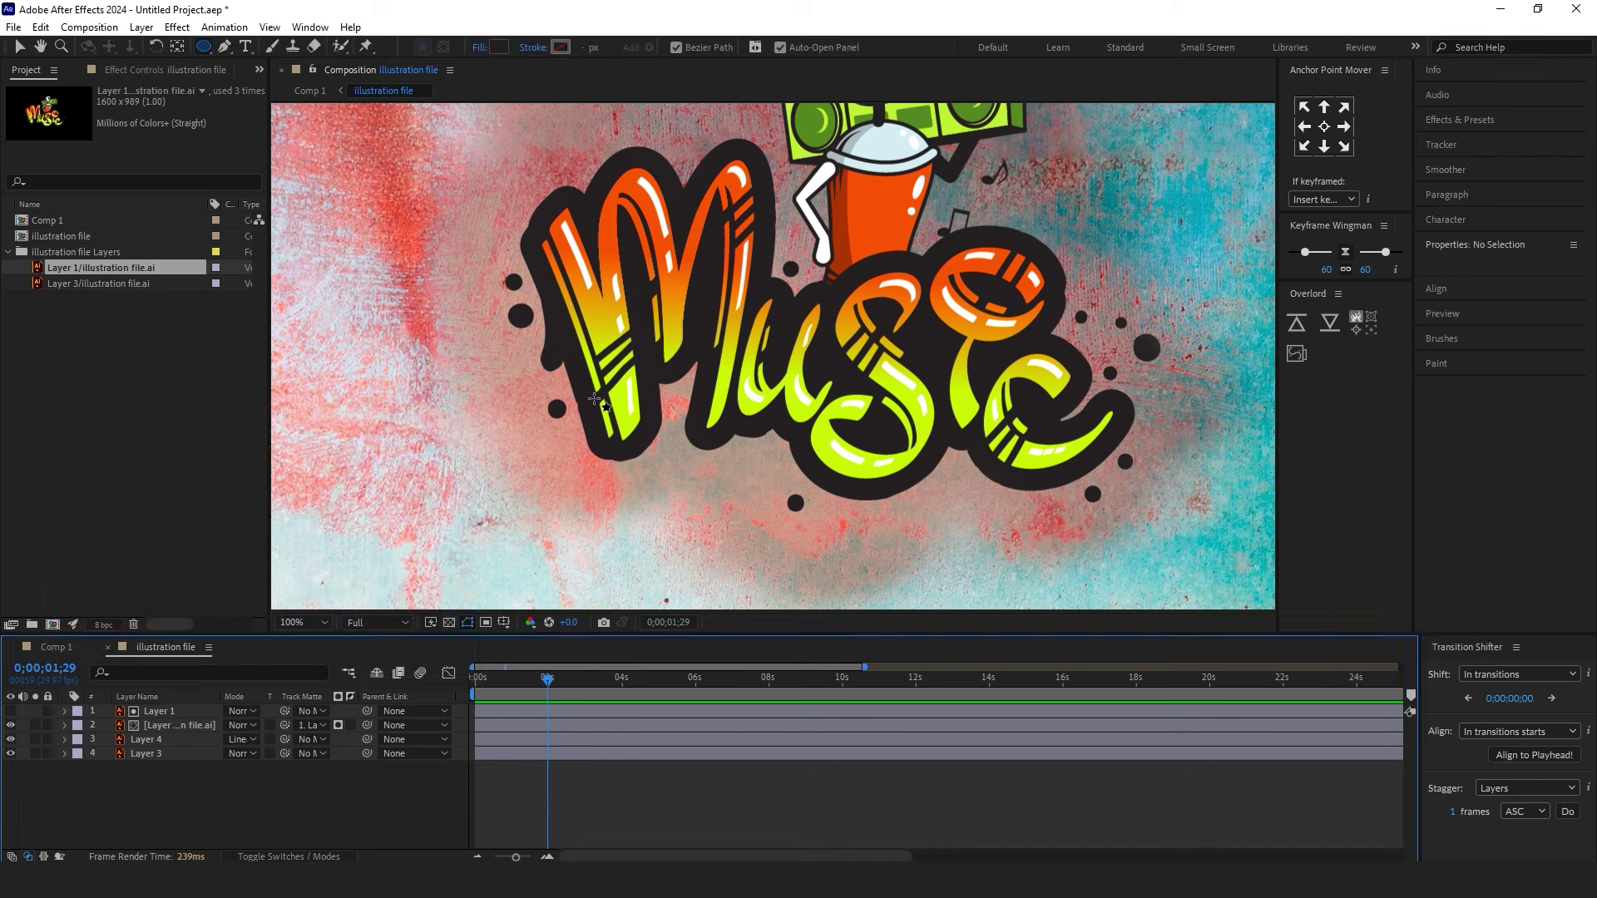
left_click_drag(595, 400, 673, 478)
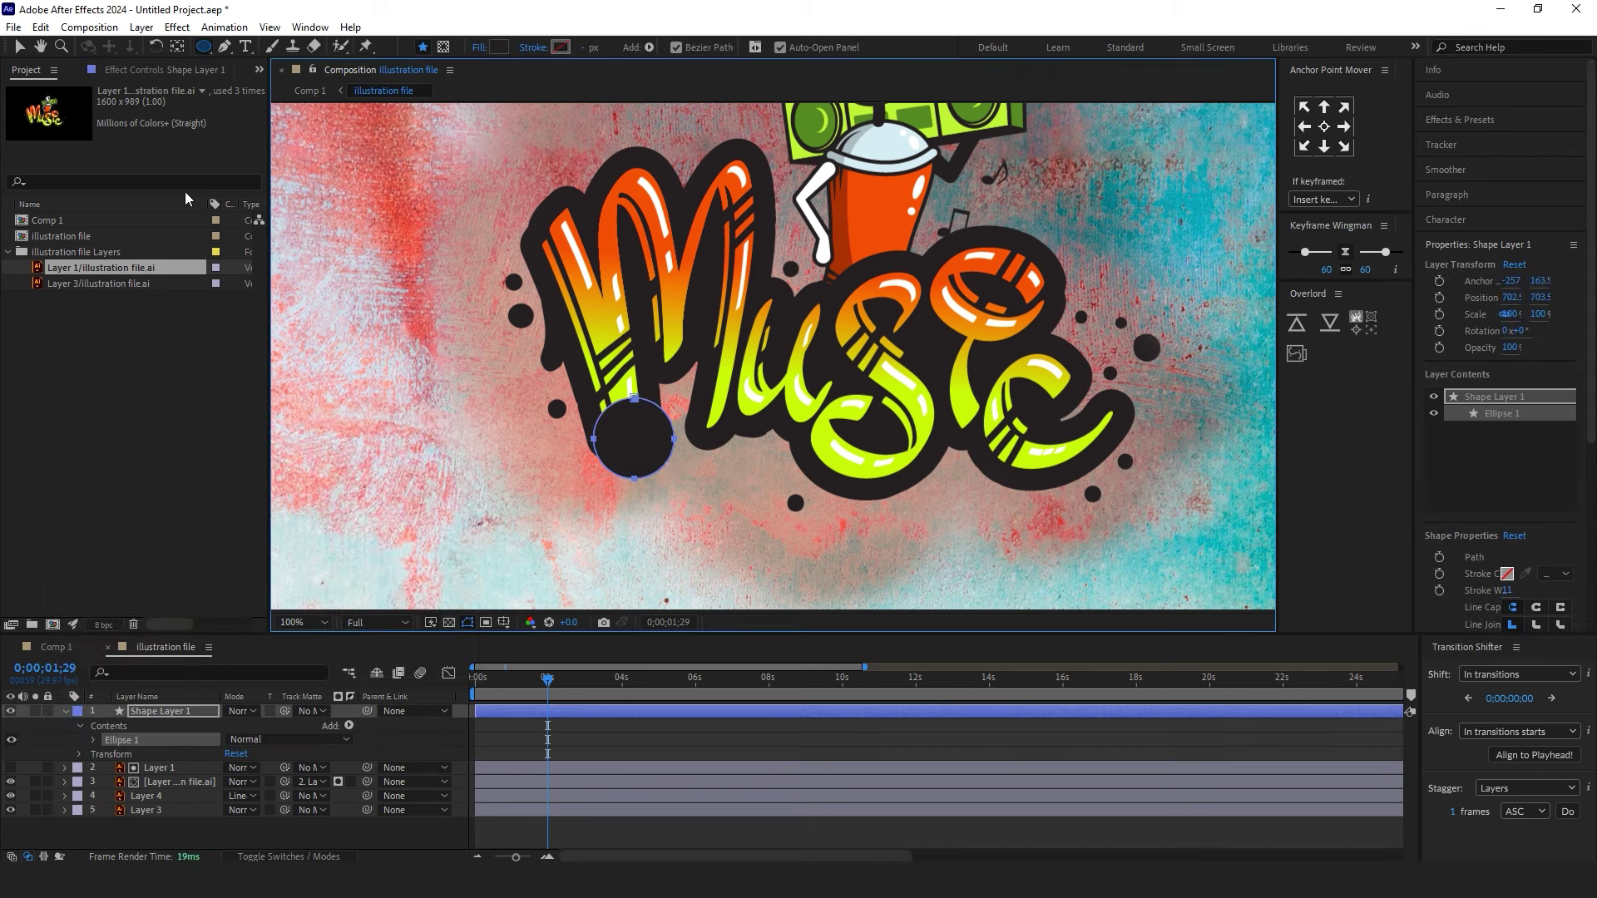
- Move the circle to the bottom of the M, center its anchor, and scale it to about 83.5%
key("v")
left_click(185, 120)
left_click(651, 453)
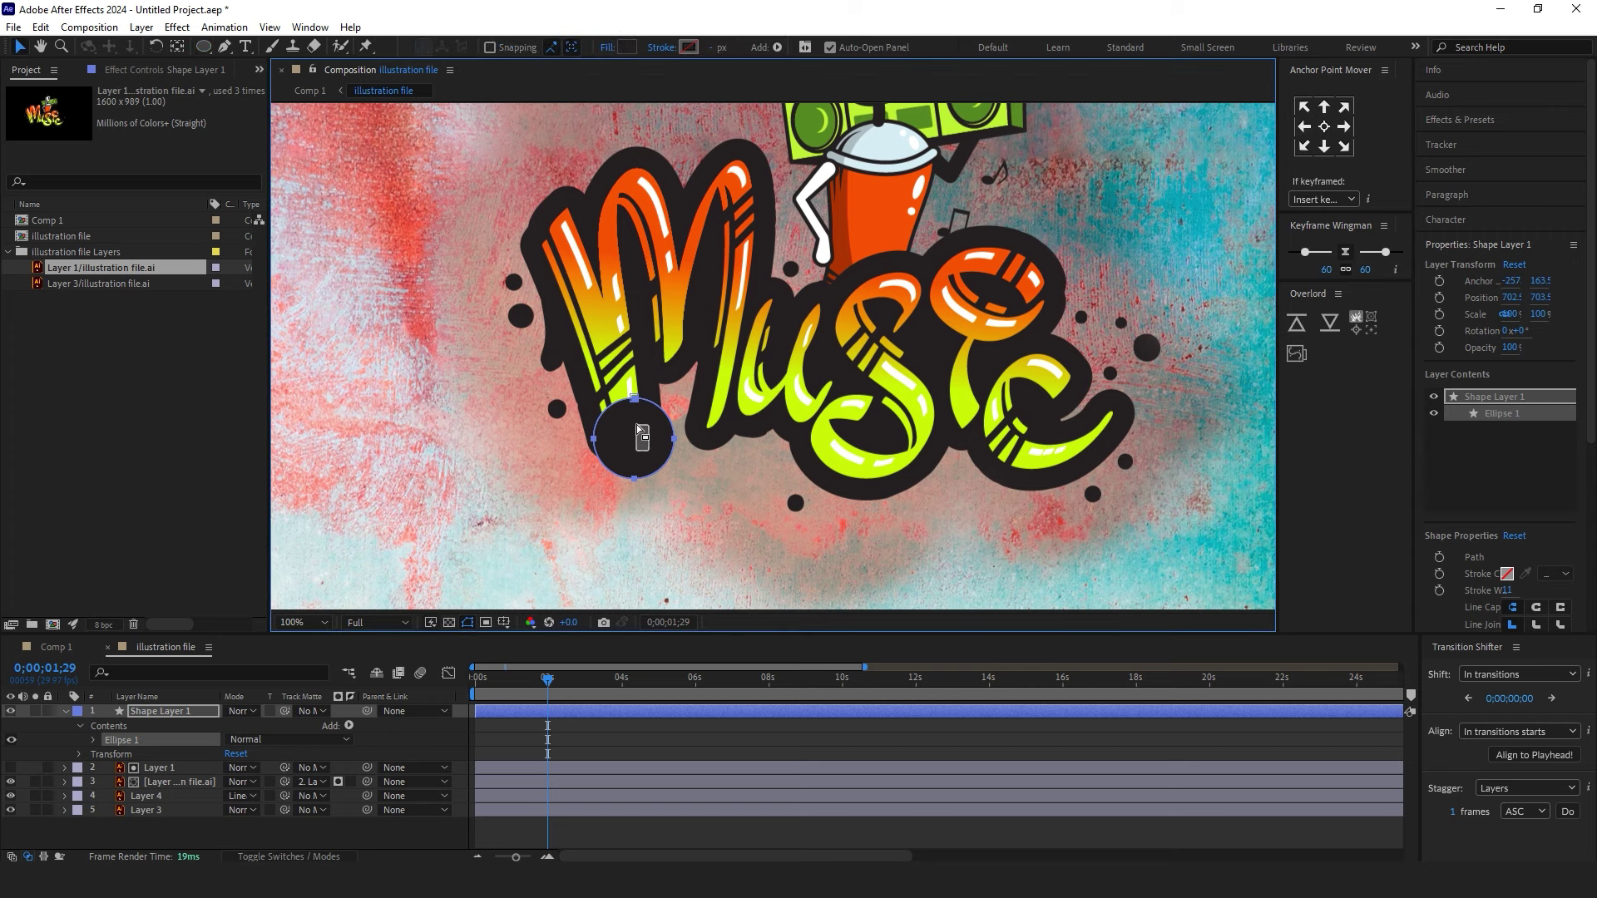
mouse_move(636, 440)
left_mouse_down()
mouse_move(625, 412)
mouse_move(631, 431)
left_mouse_up()
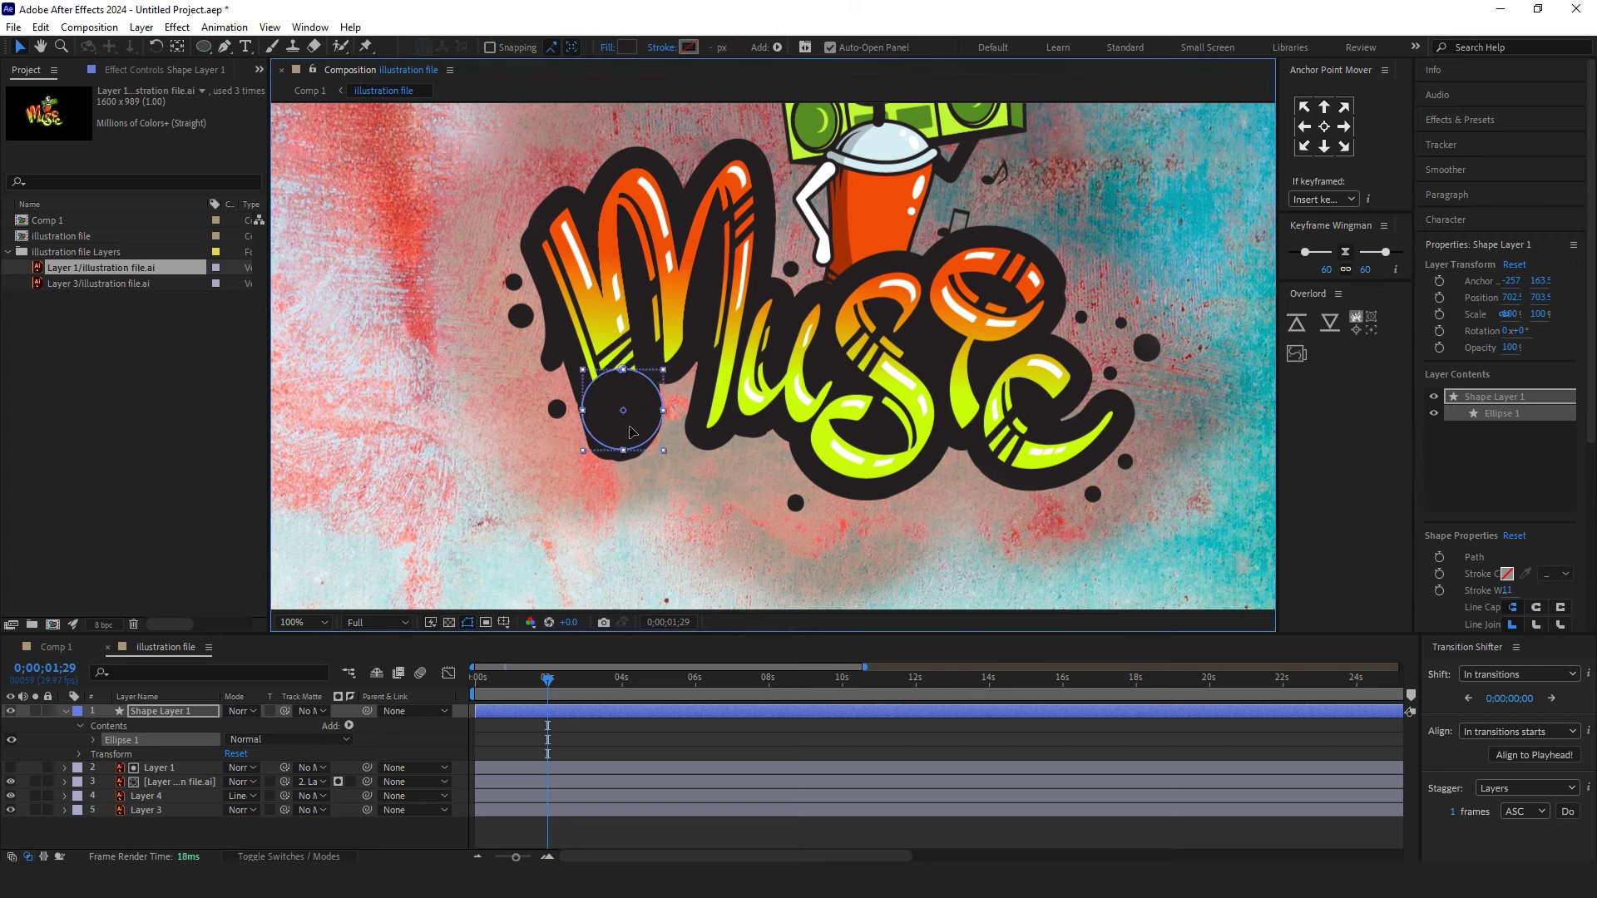
left_click(68, 711)
left_click(1323, 126)
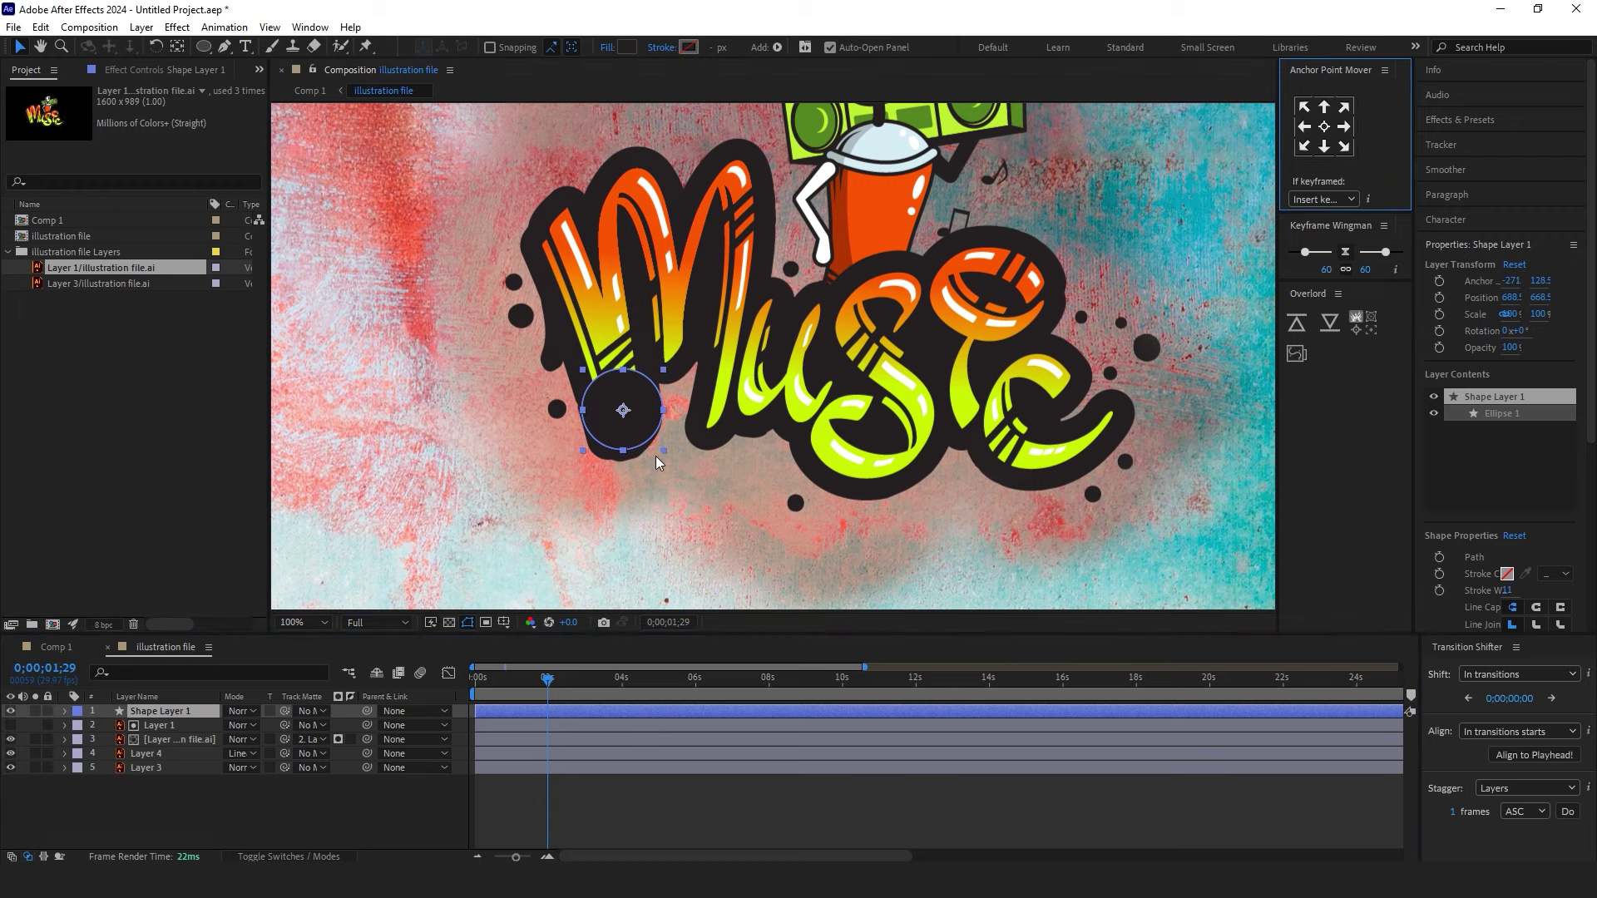
left_click_drag(662, 451, 657, 442)
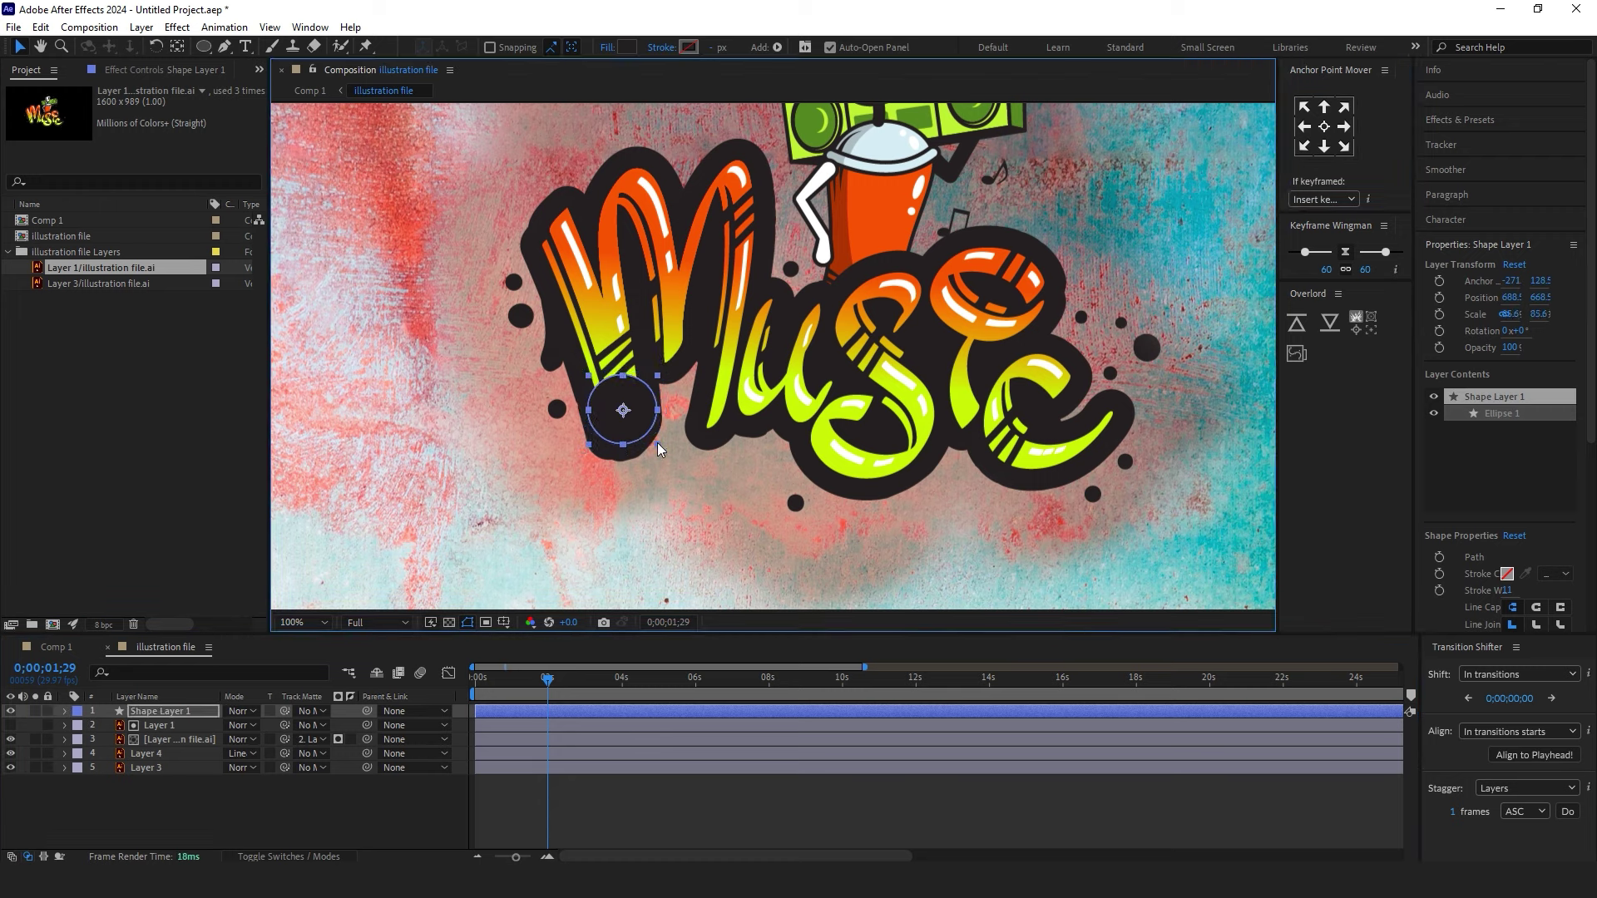
mouse_move(167, 714)
left_mouse_down()
mouse_move(171, 760)
mouse_move(170, 711)
left_mouse_up()
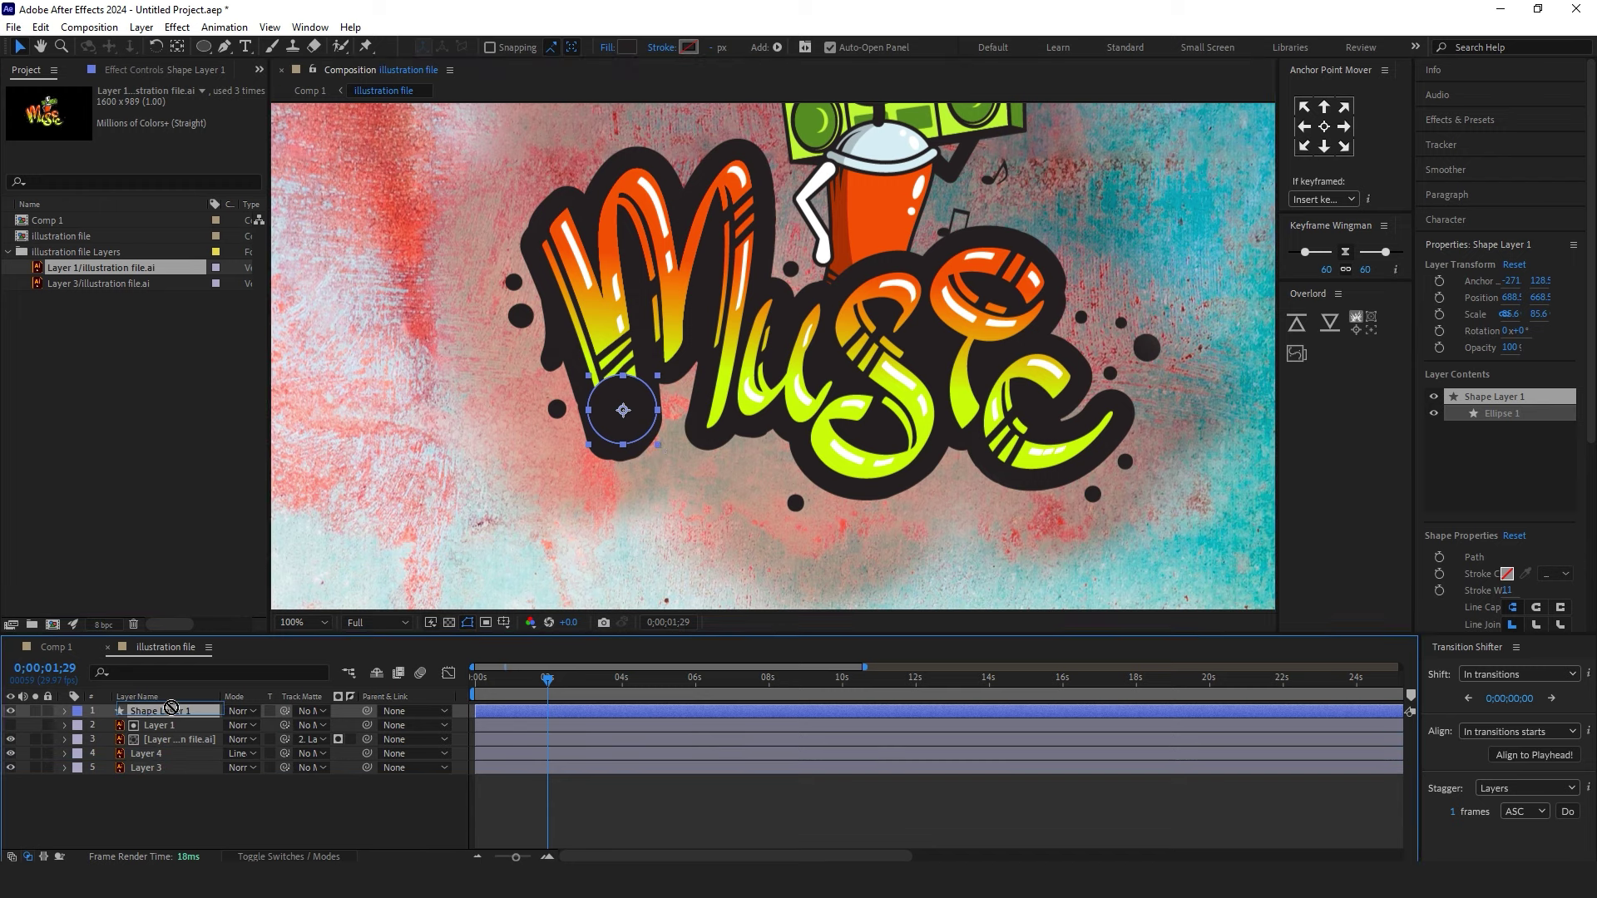
- Search 'cc sm' in Effects & Presets and apply CC Smear to the circle layer
left_click(1456, 120)
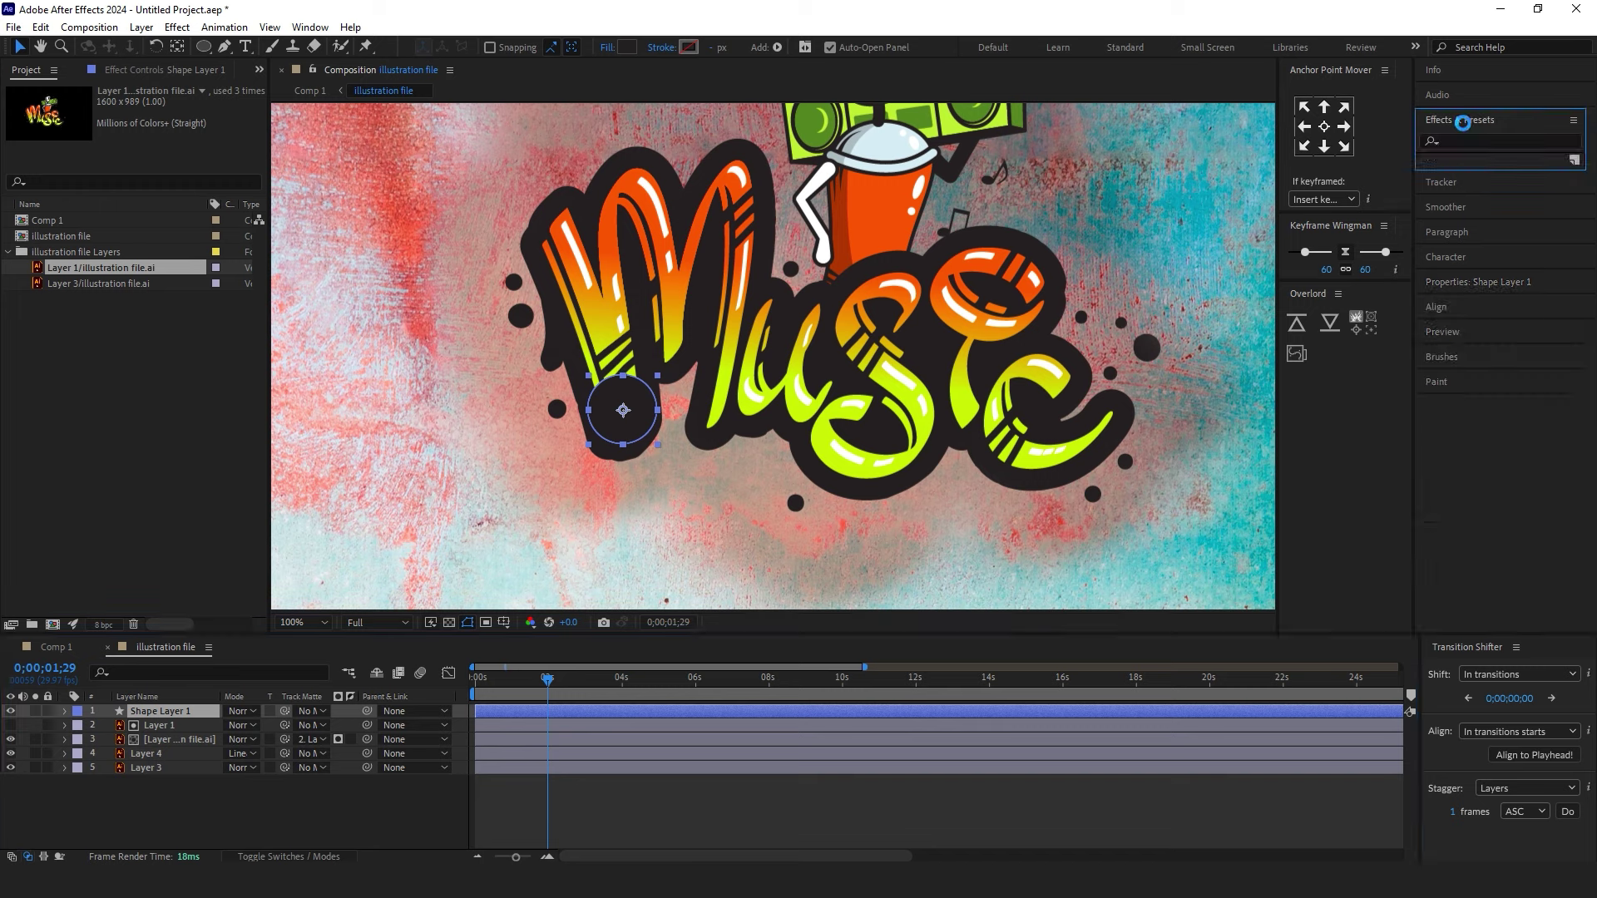
left_click(1466, 139)
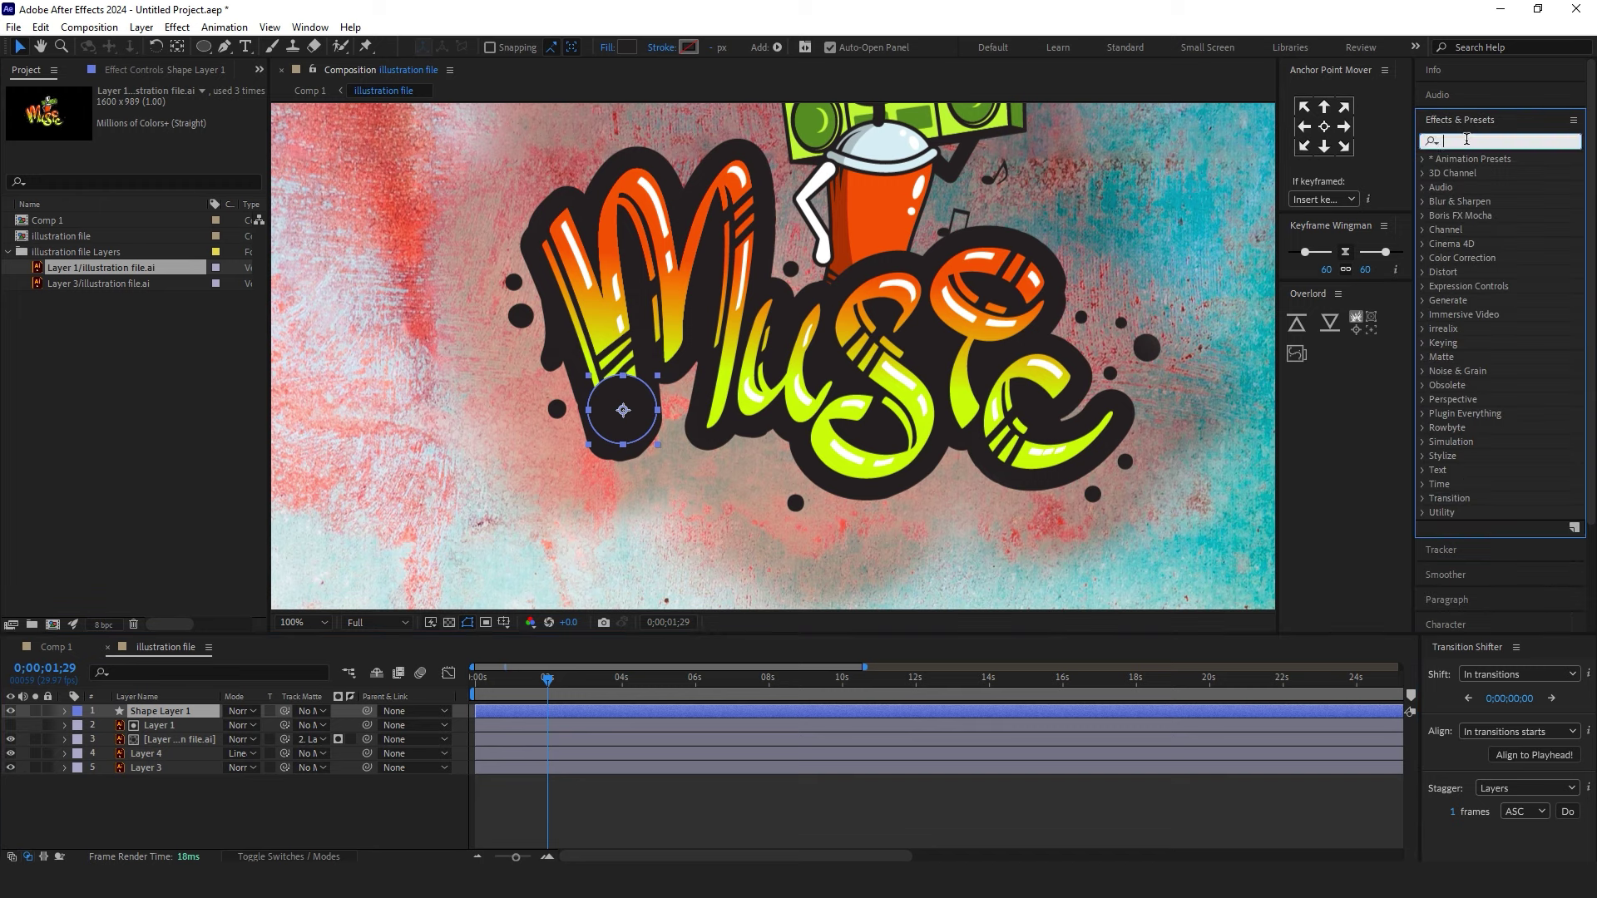
type("cc sm")
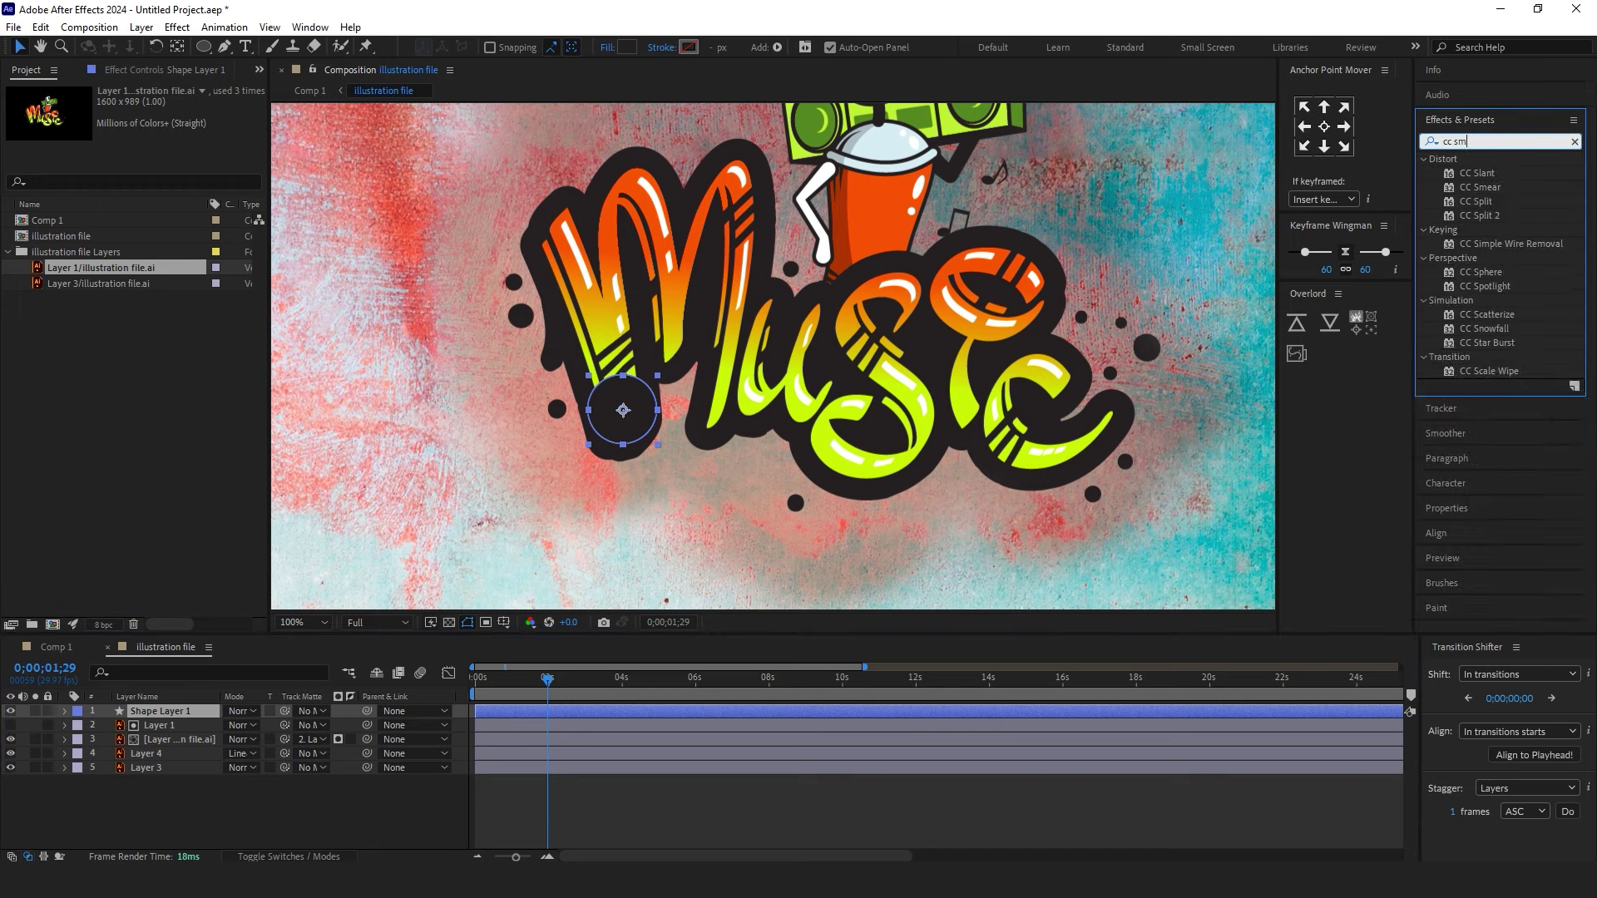
double_click(1495, 171)
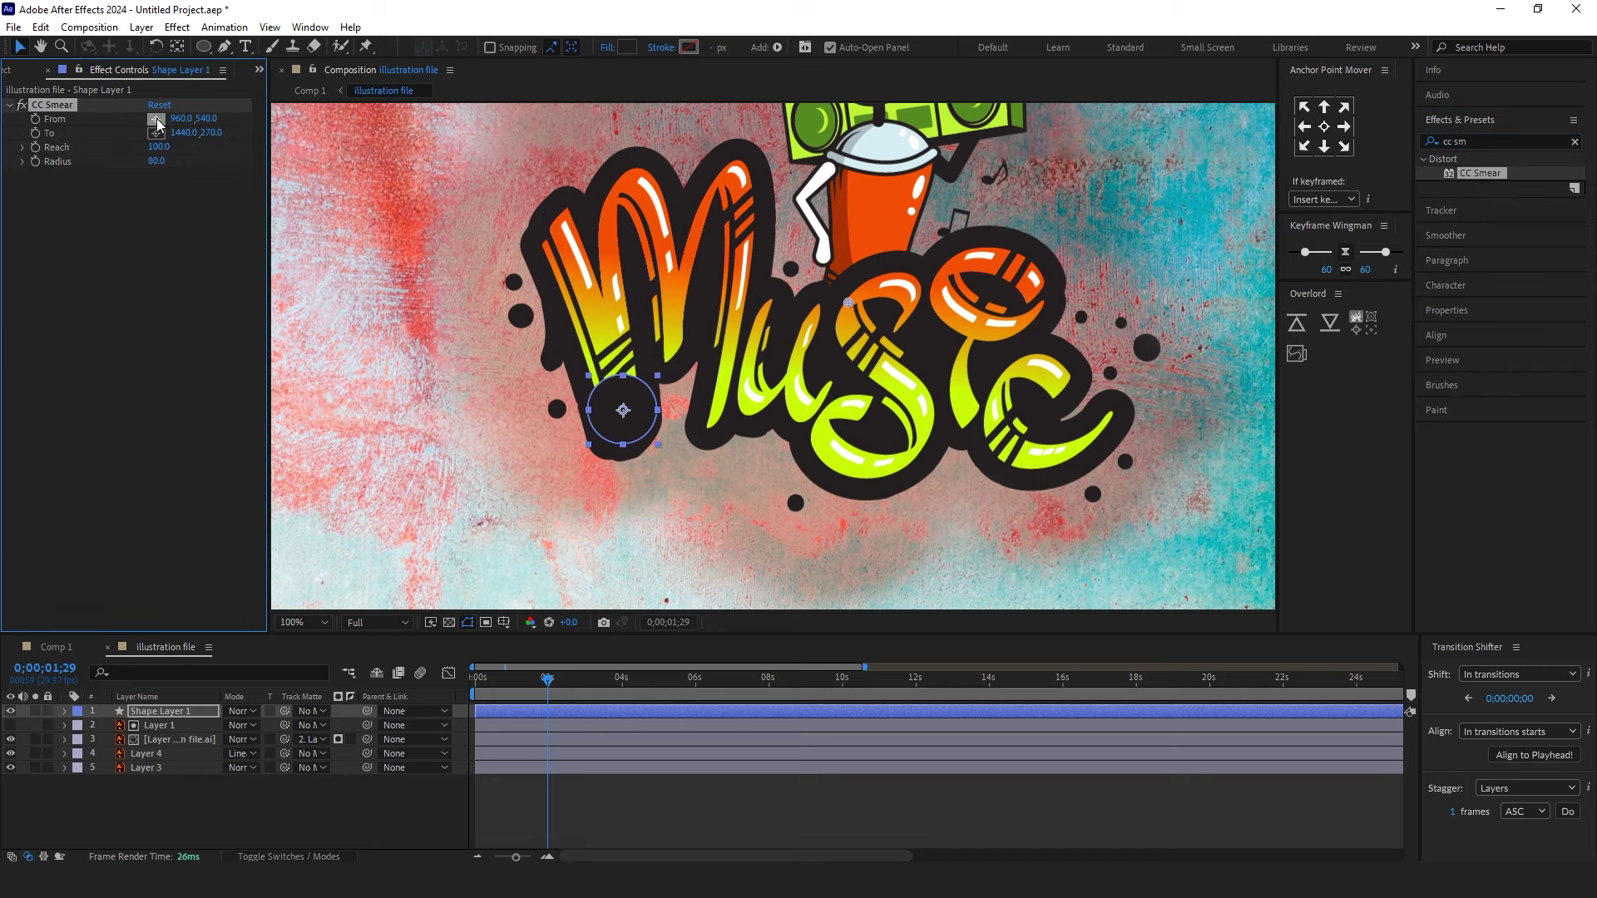
- Set the smear's From point at the circle centre and its To point just below it
left_click(157, 123)
left_click(623, 415)
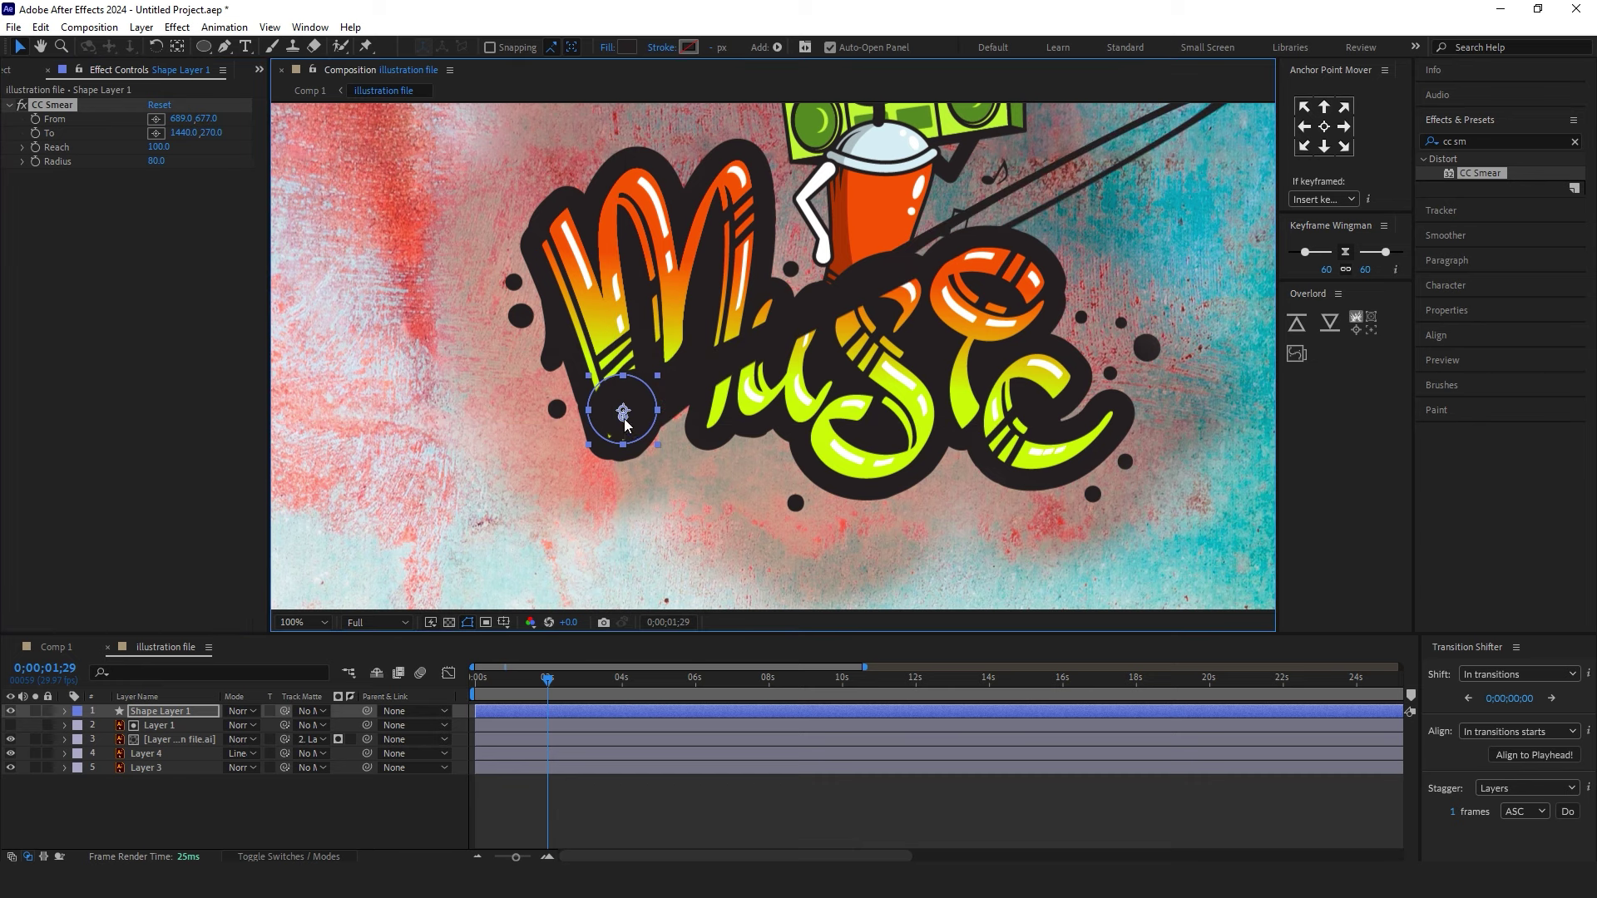
left_click_drag(624, 416, 621, 432)
left_click(156, 133)
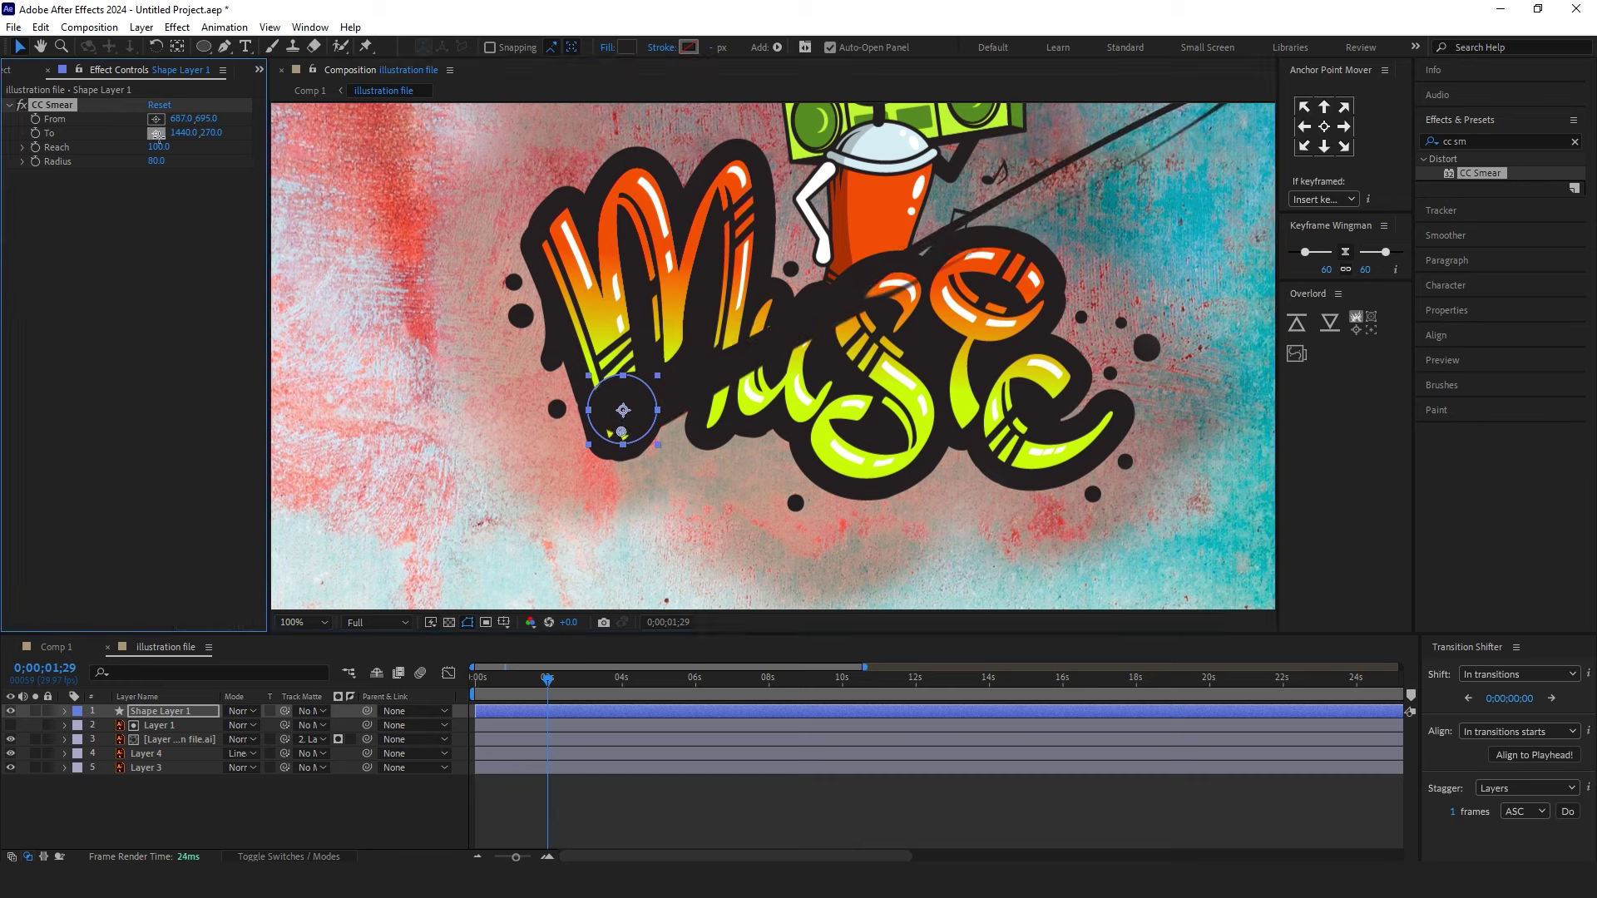
left_click(620, 531)
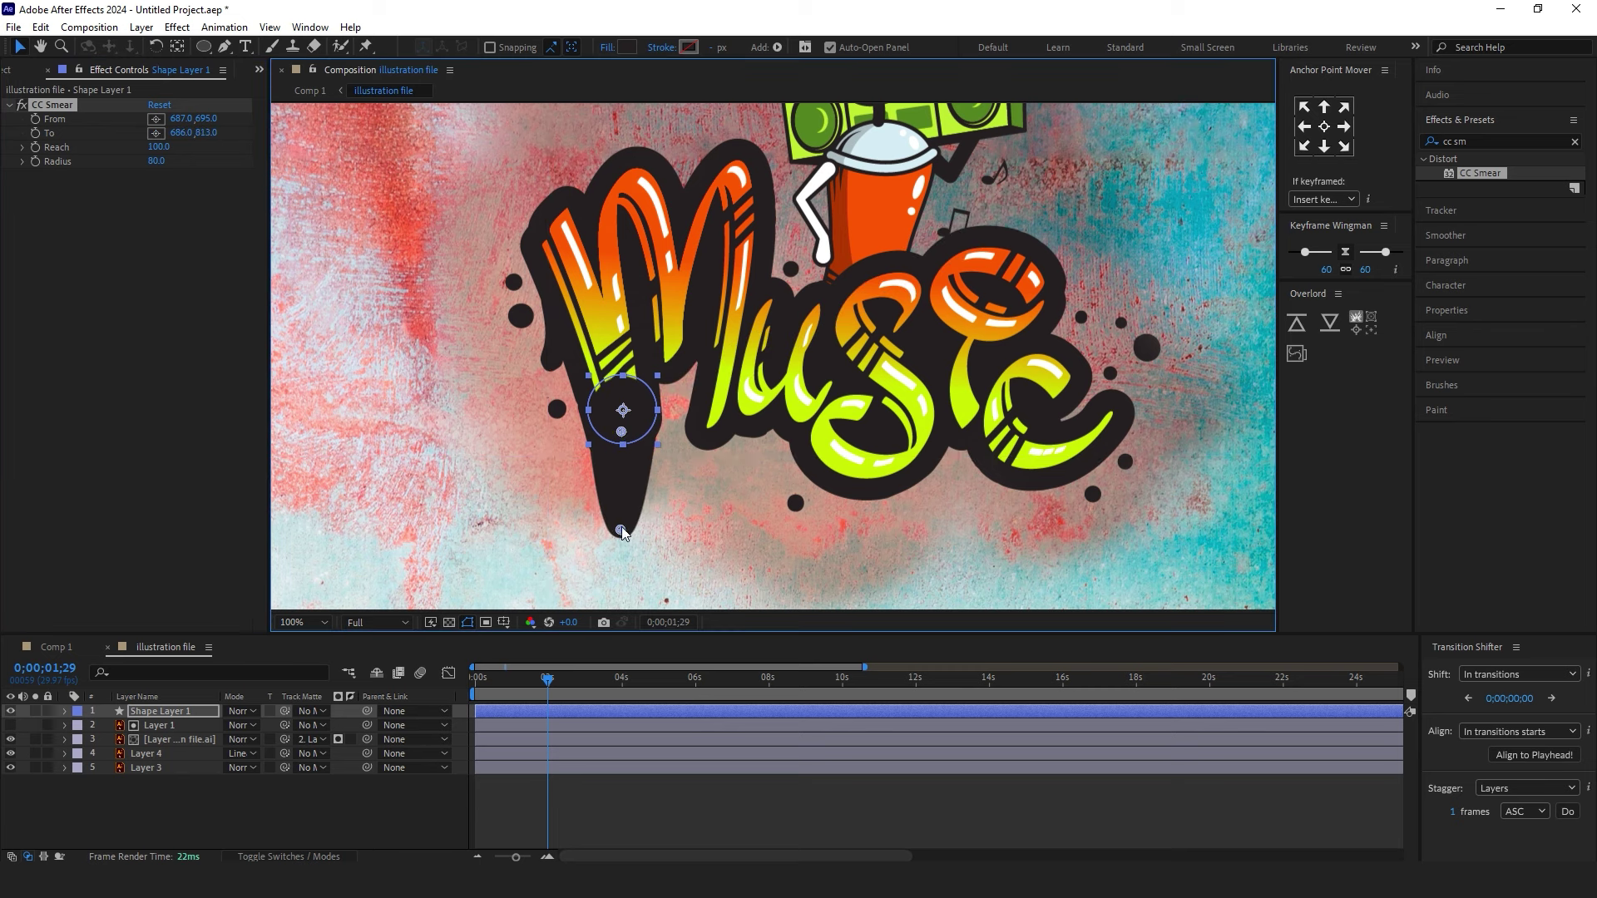
left_click_drag(622, 464, 625, 450)
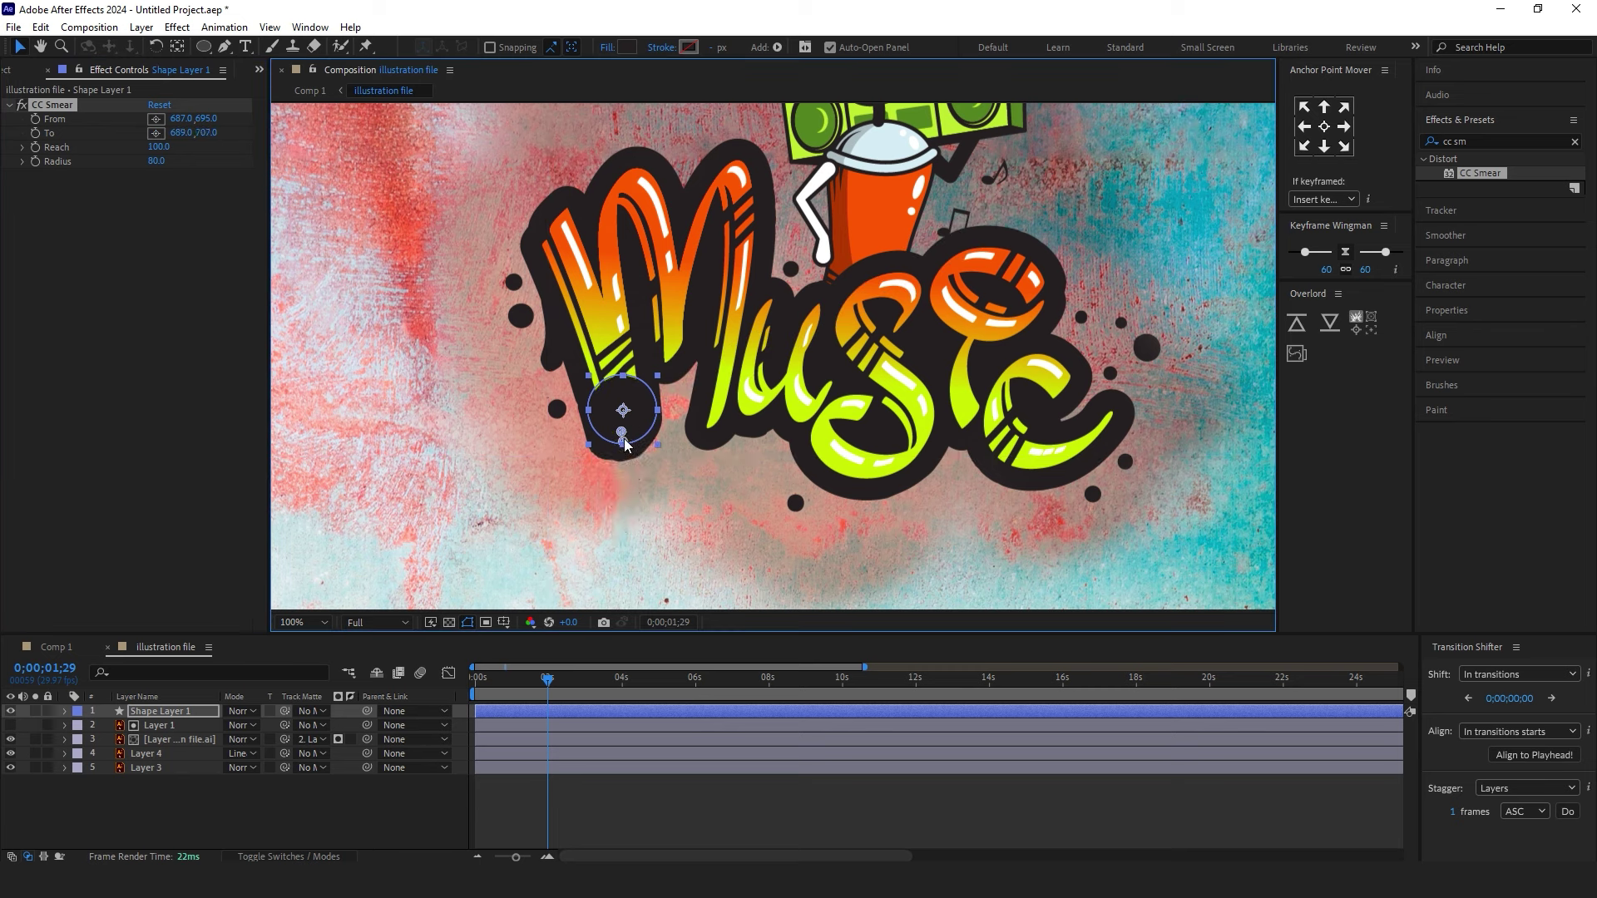
- Enable keyframes on CC Smear To and move the To keyframe to about 1 second
left_click(37, 137)
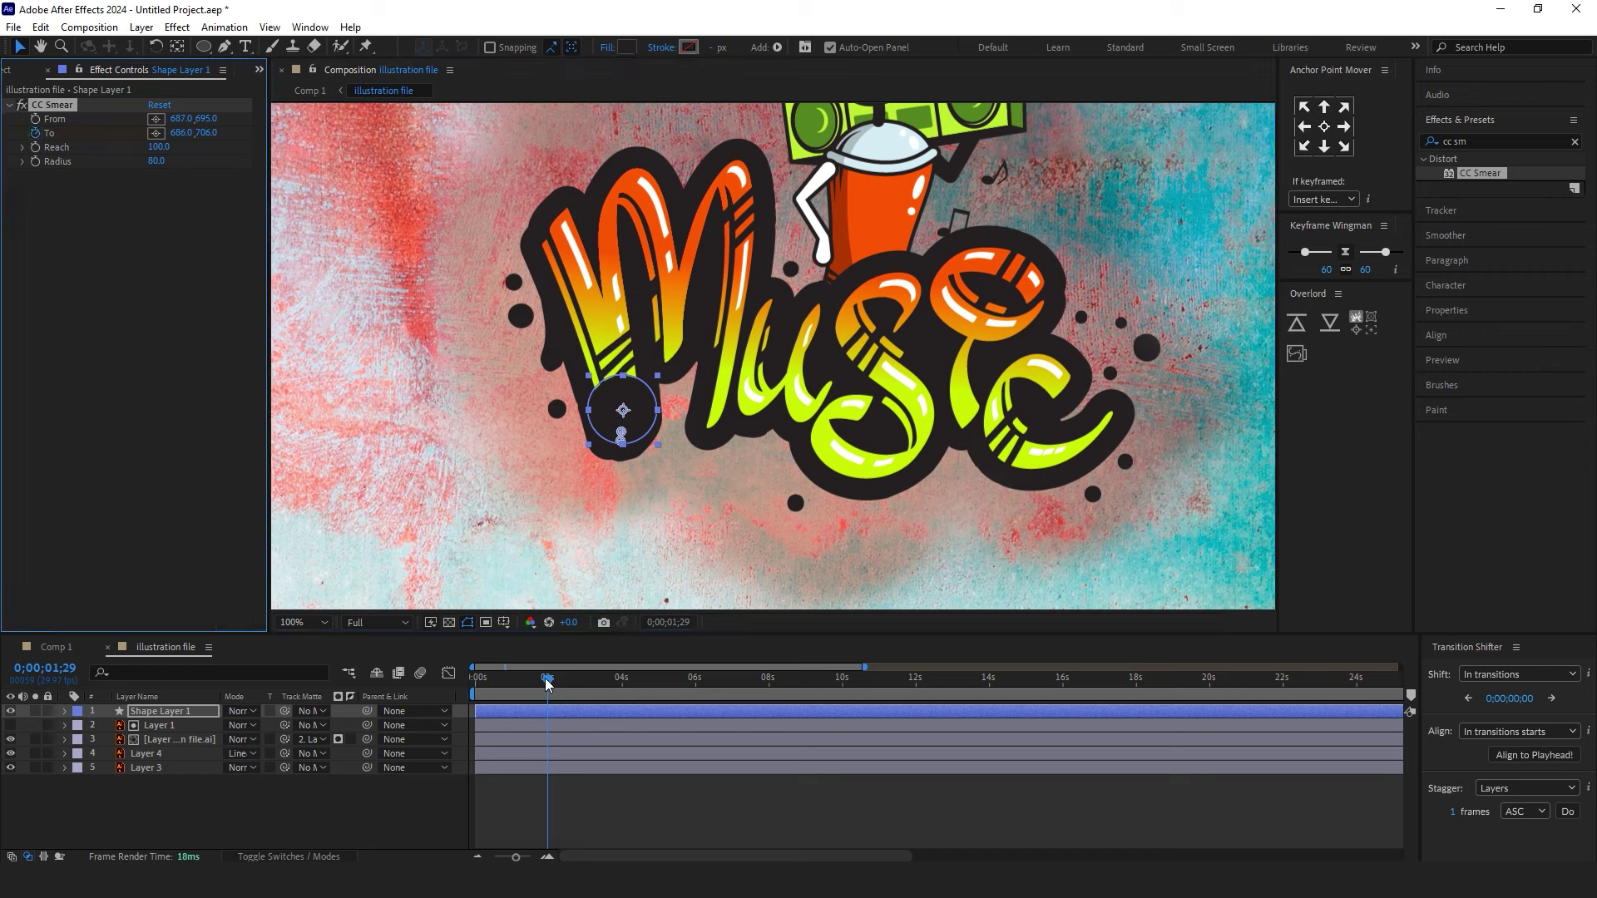
left_click_drag(547, 682, 461, 691)
key("u")
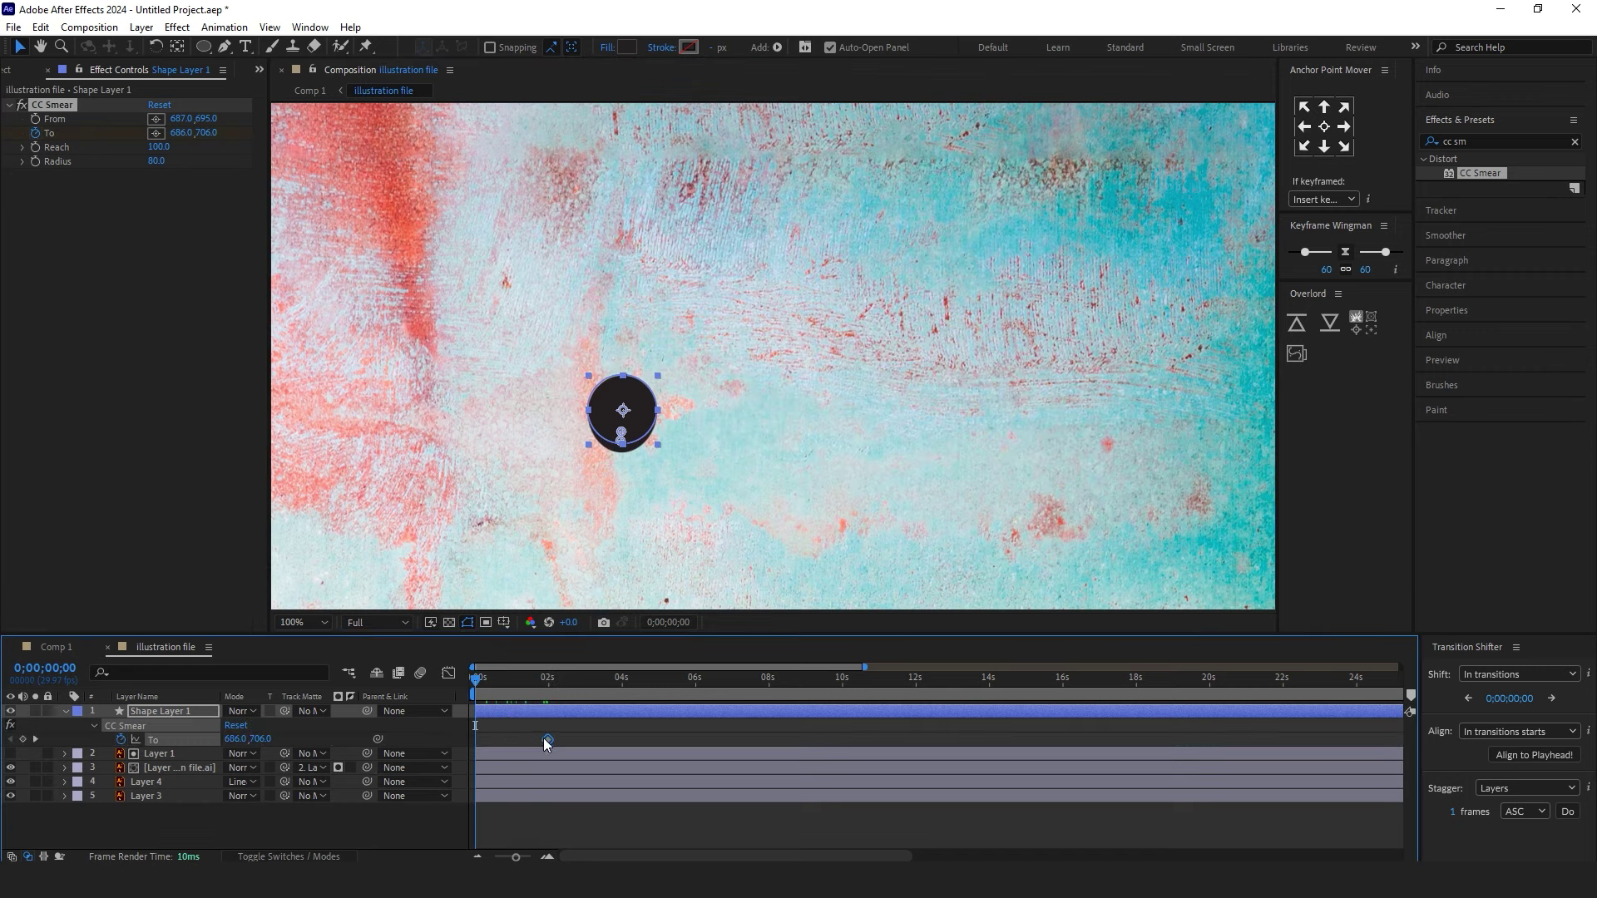
left_click_drag(546, 742, 510, 741)
key("equal")
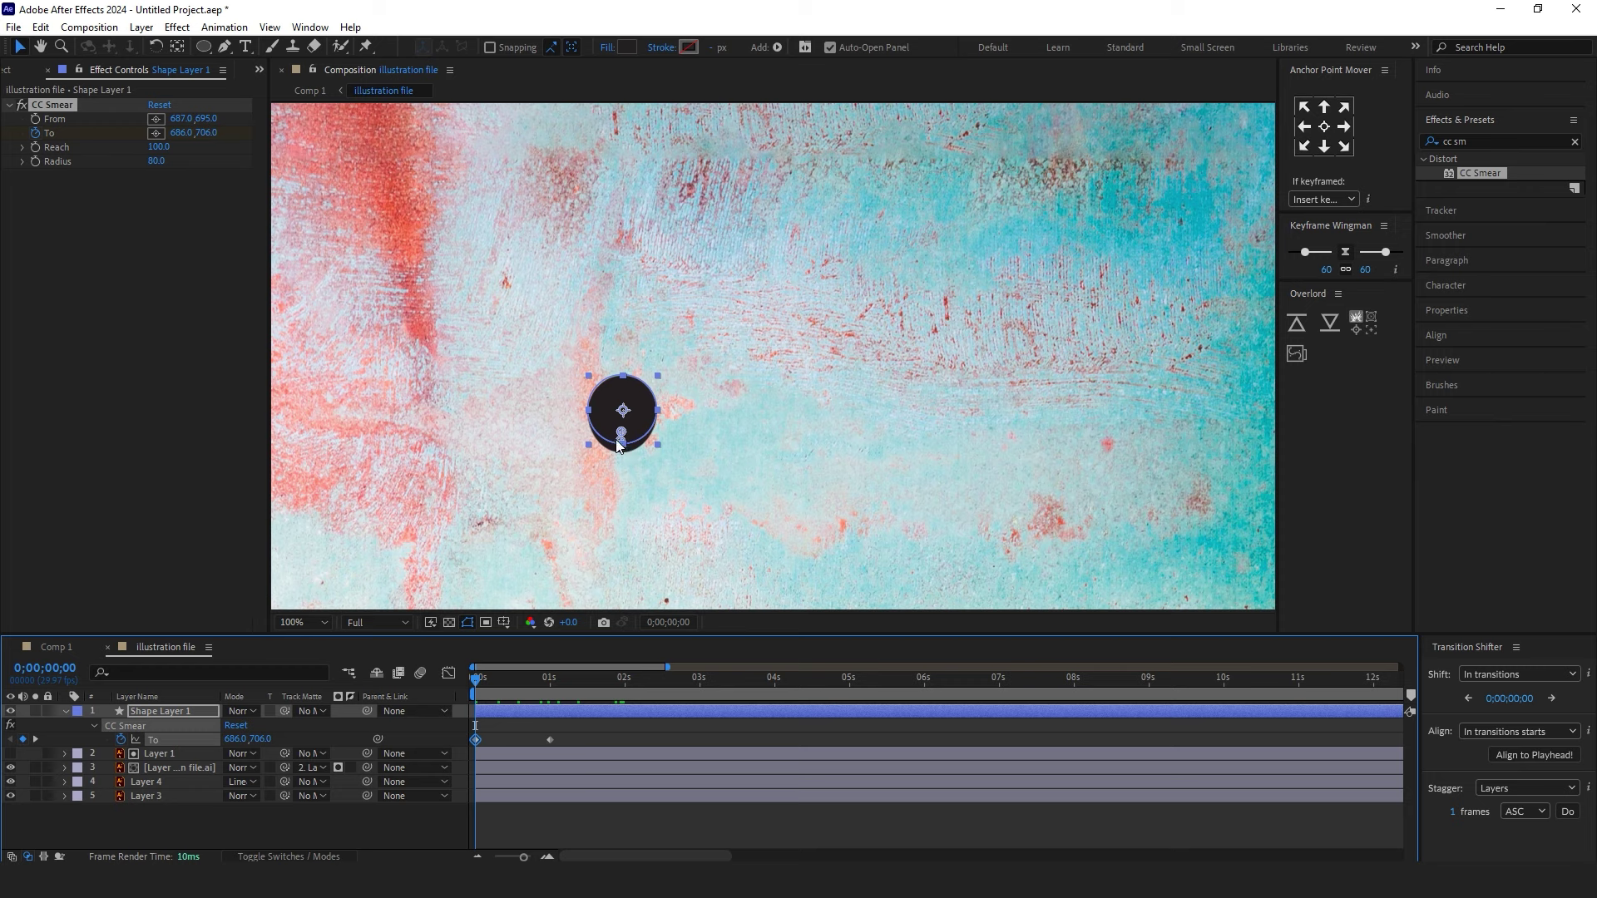
- Keep the drip short at 0s, lower To to 689,789 at 1s, and set Radius to 38
left_click_drag(620, 445, 620, 430)
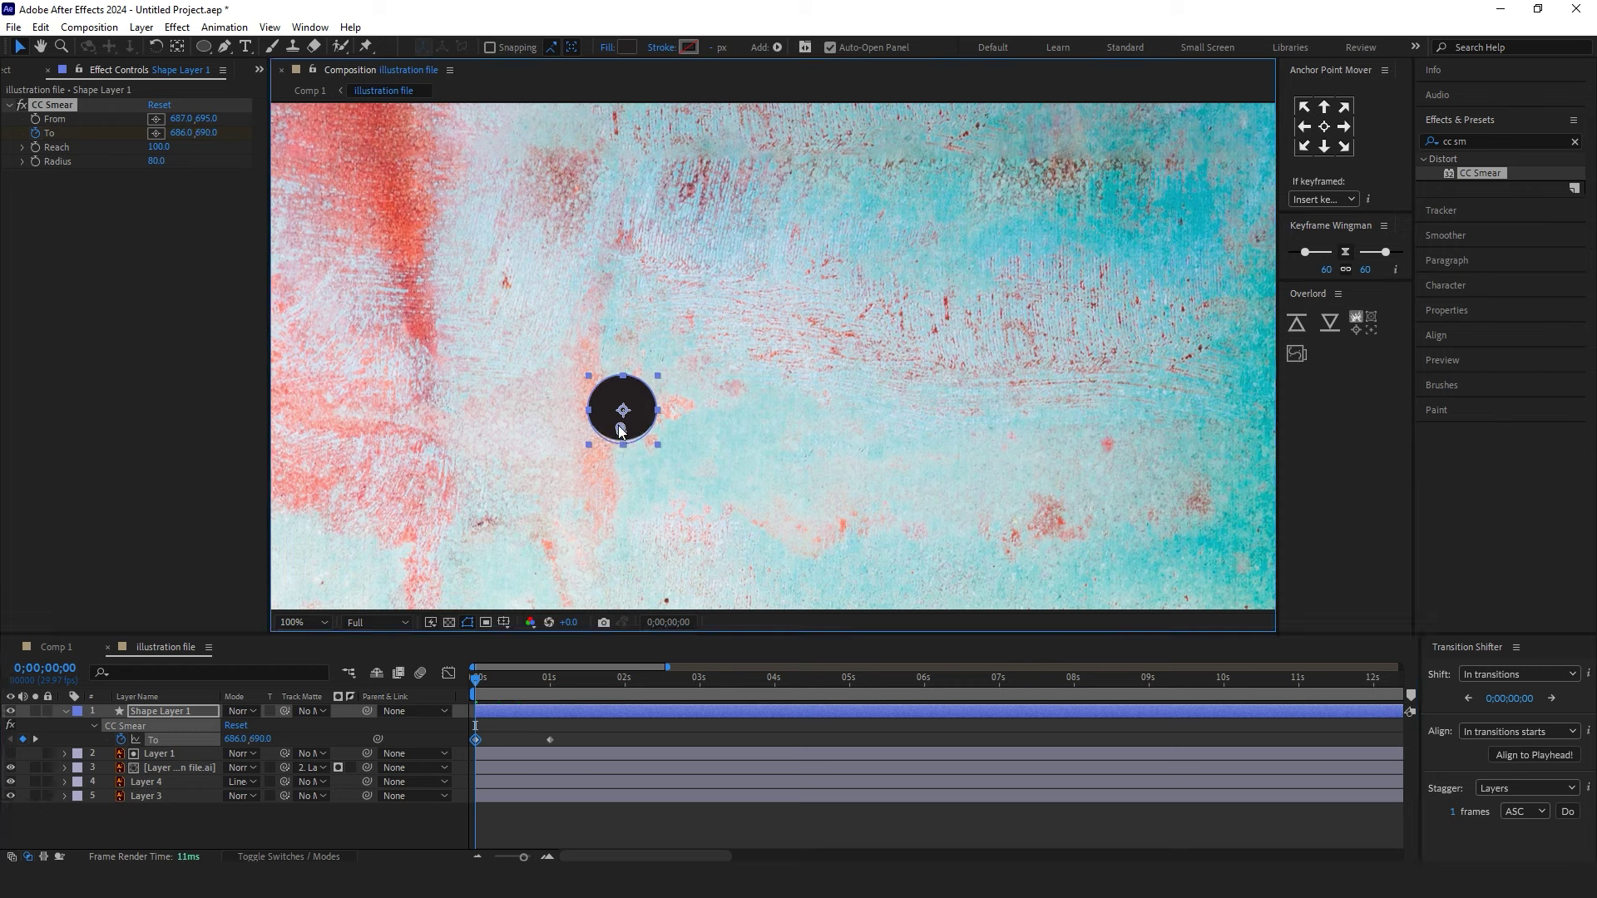
left_click_drag(501, 695, 549, 701)
left_click(586, 736)
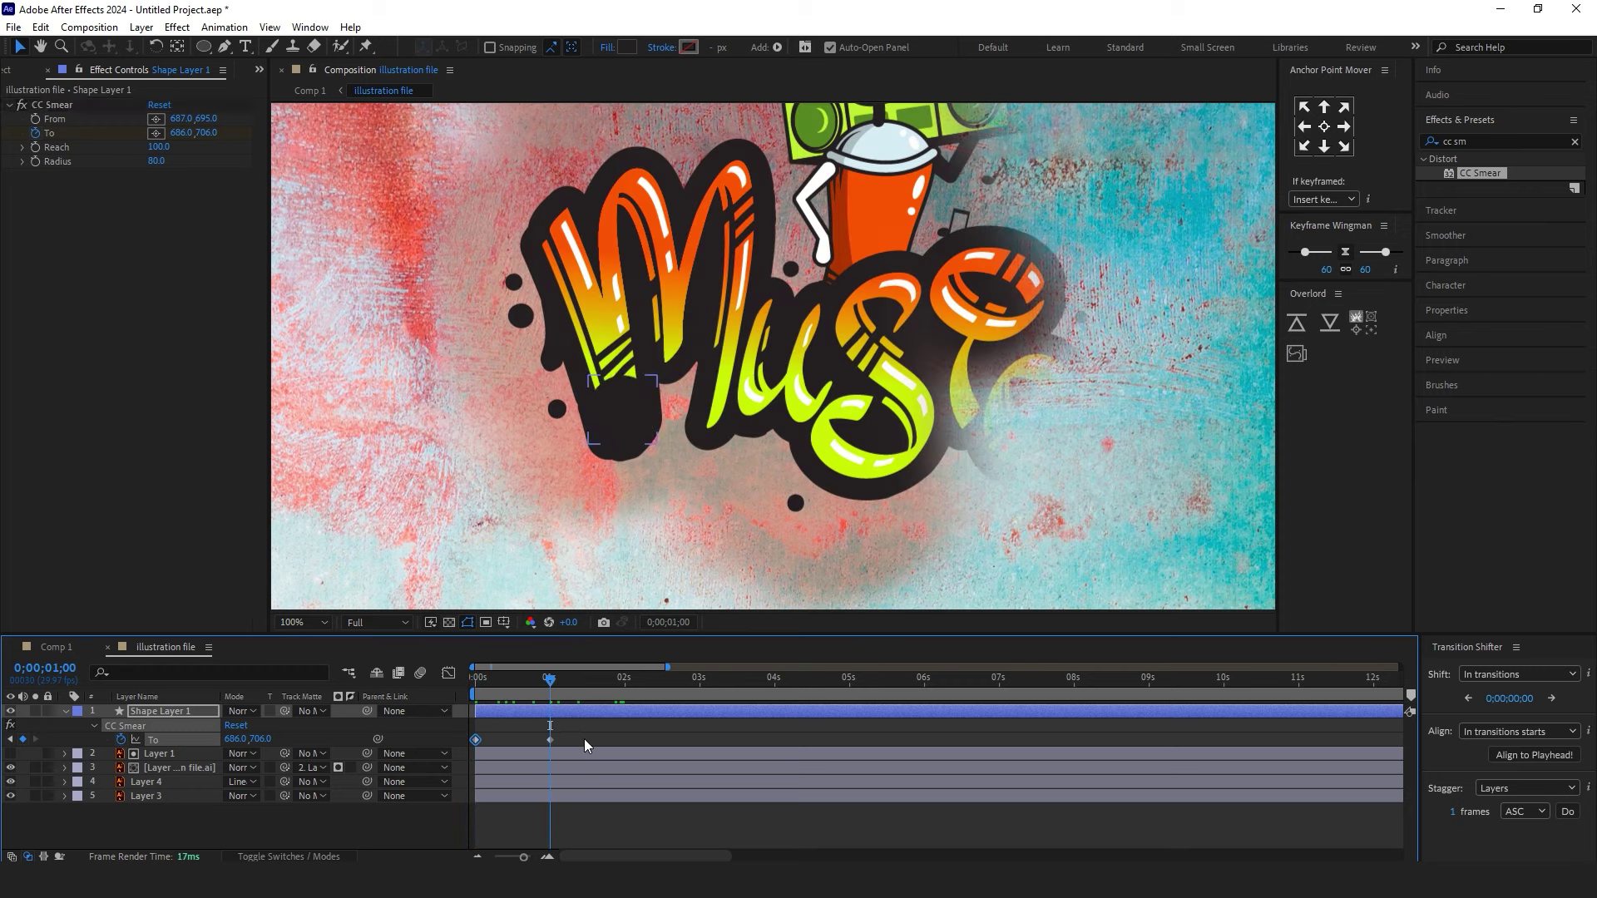
left_click(550, 739)
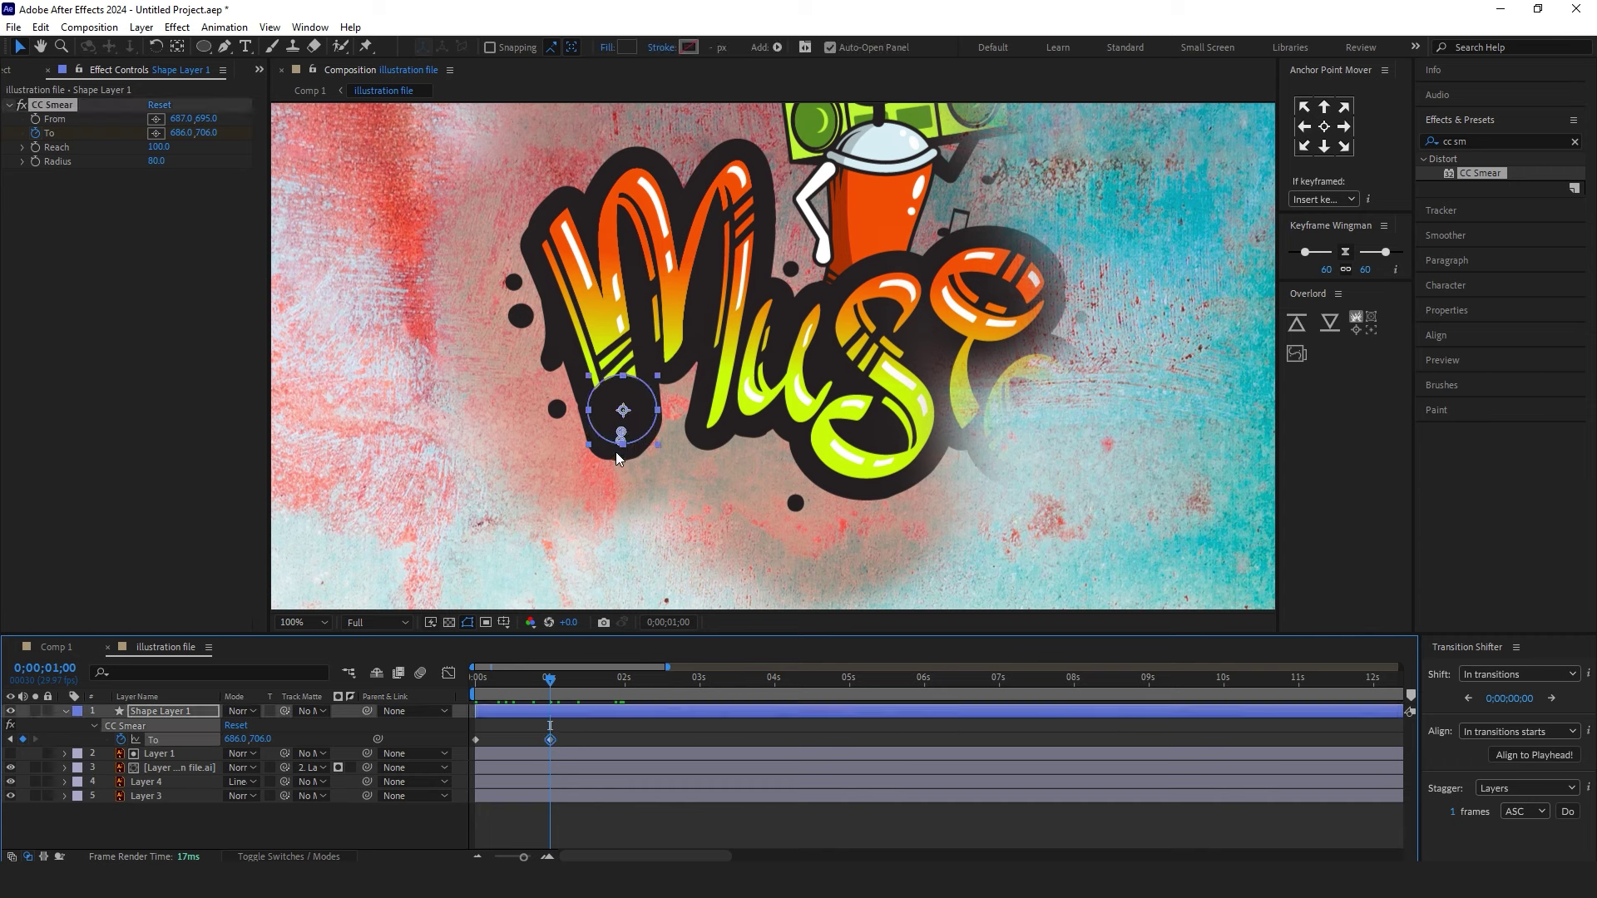
left_click_drag(619, 448, 623, 515)
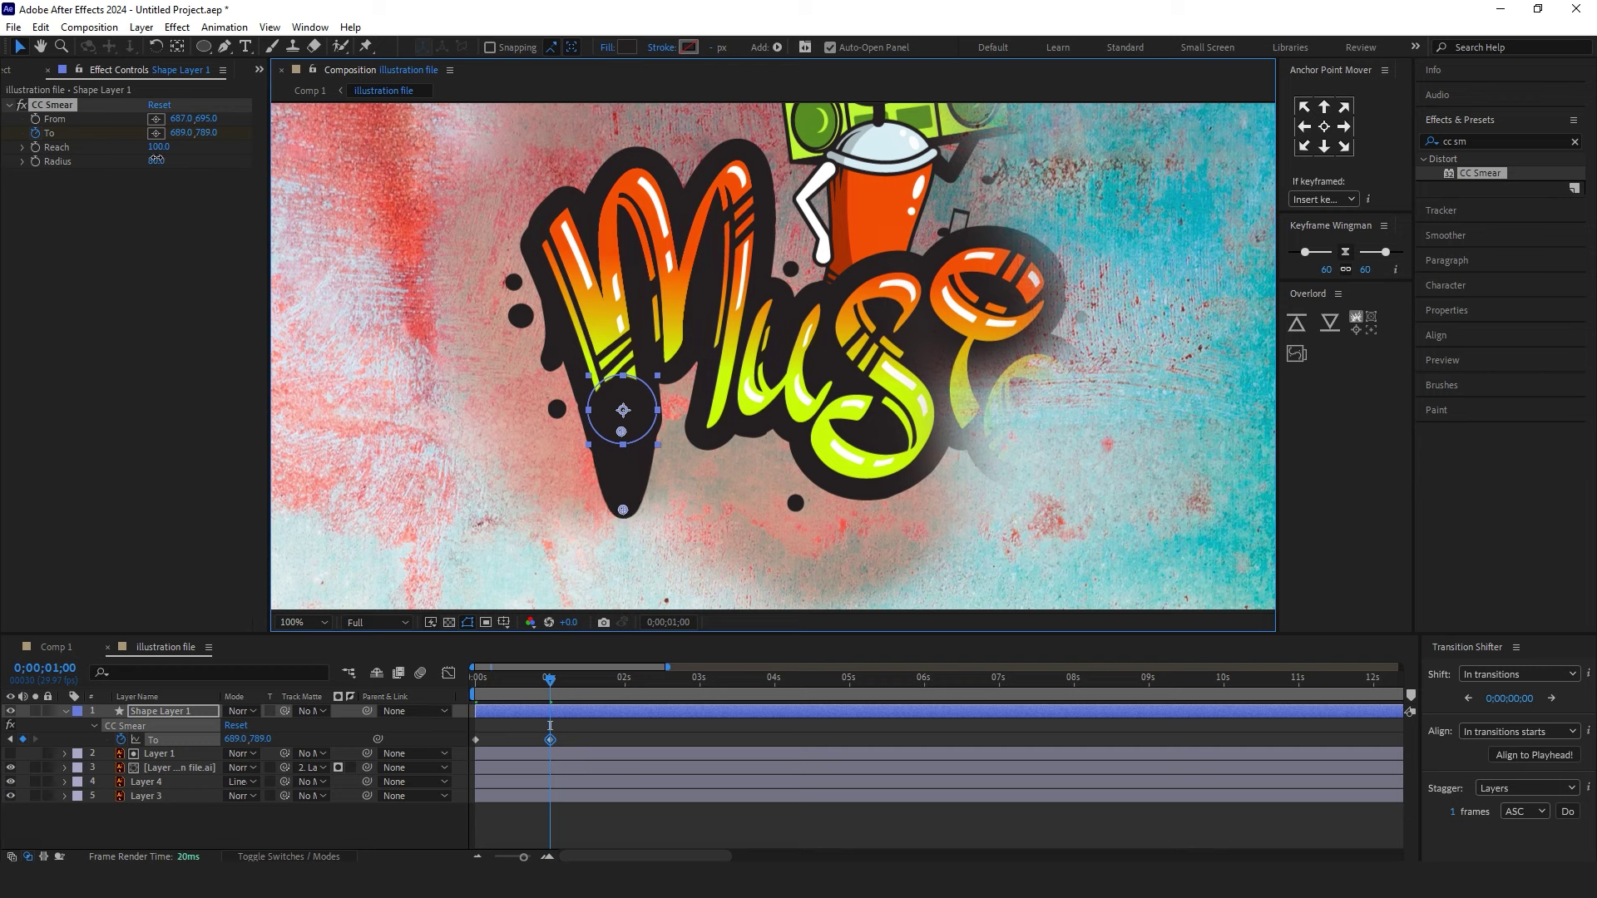
left_click_drag(156, 159, 134, 170)
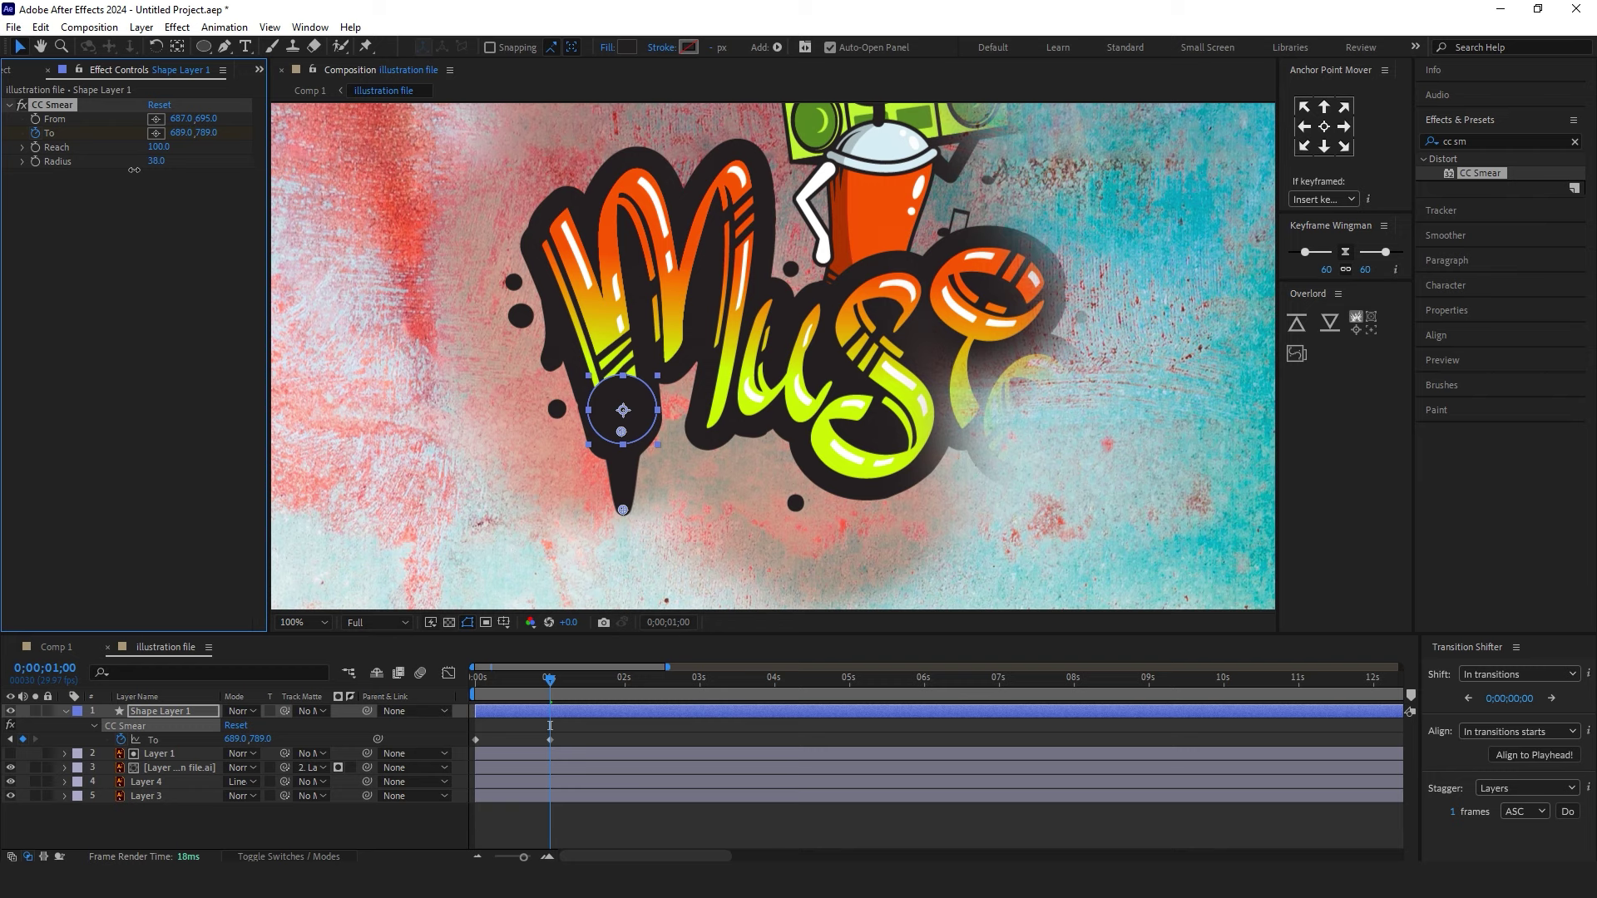
- Move Shape Layer 1 below Layer 4 in the layer stack
left_click(572, 745)
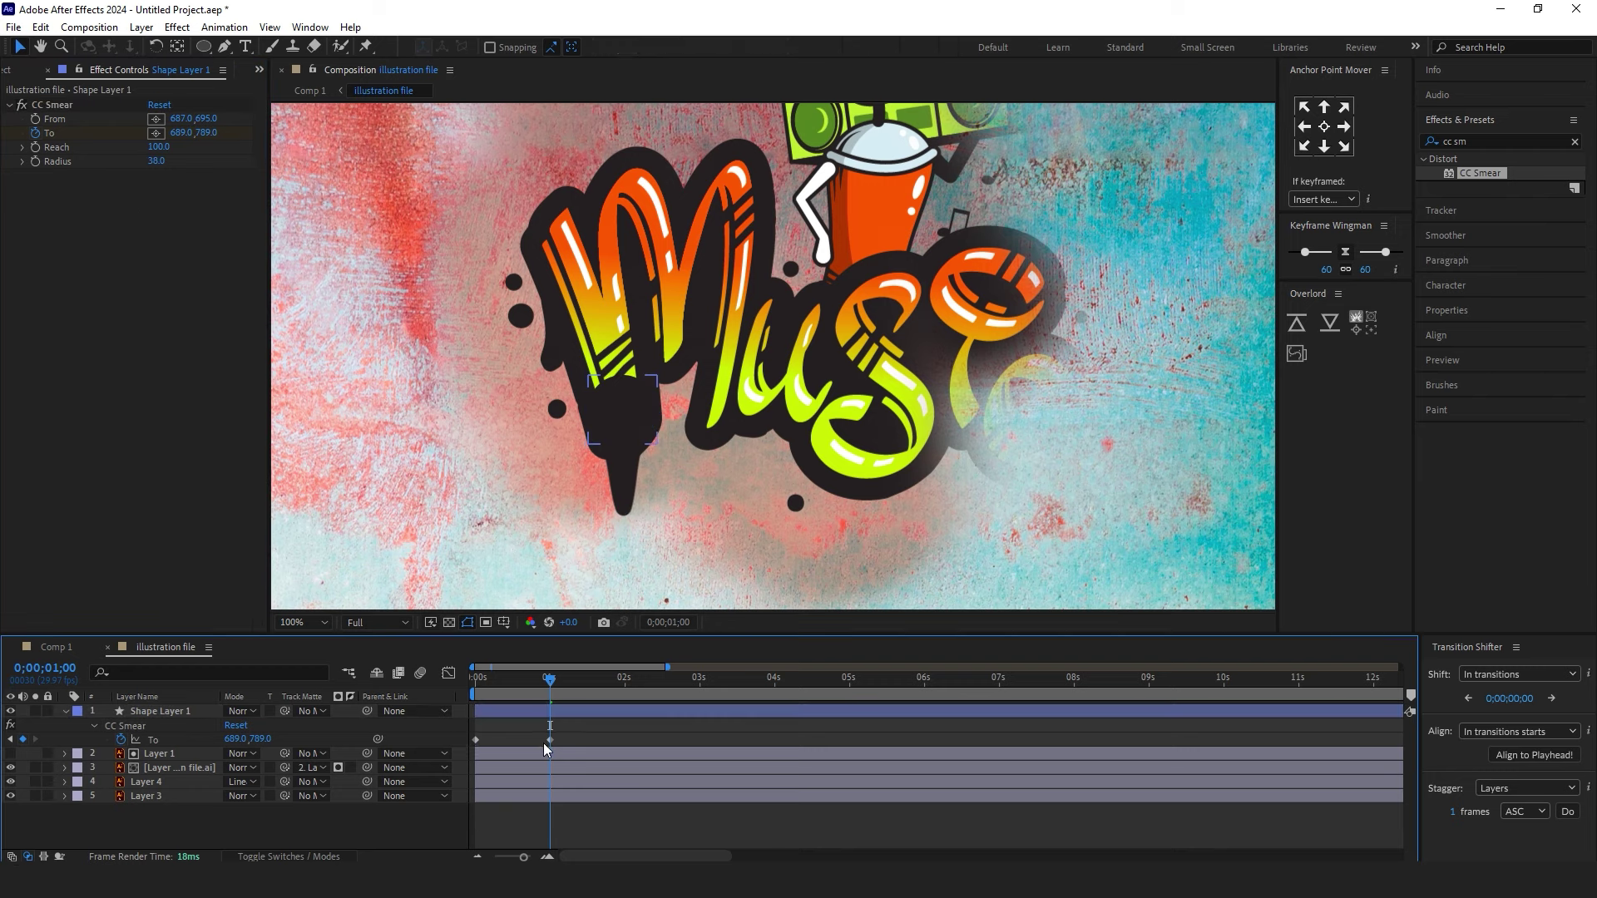
left_click_drag(588, 742, 463, 751)
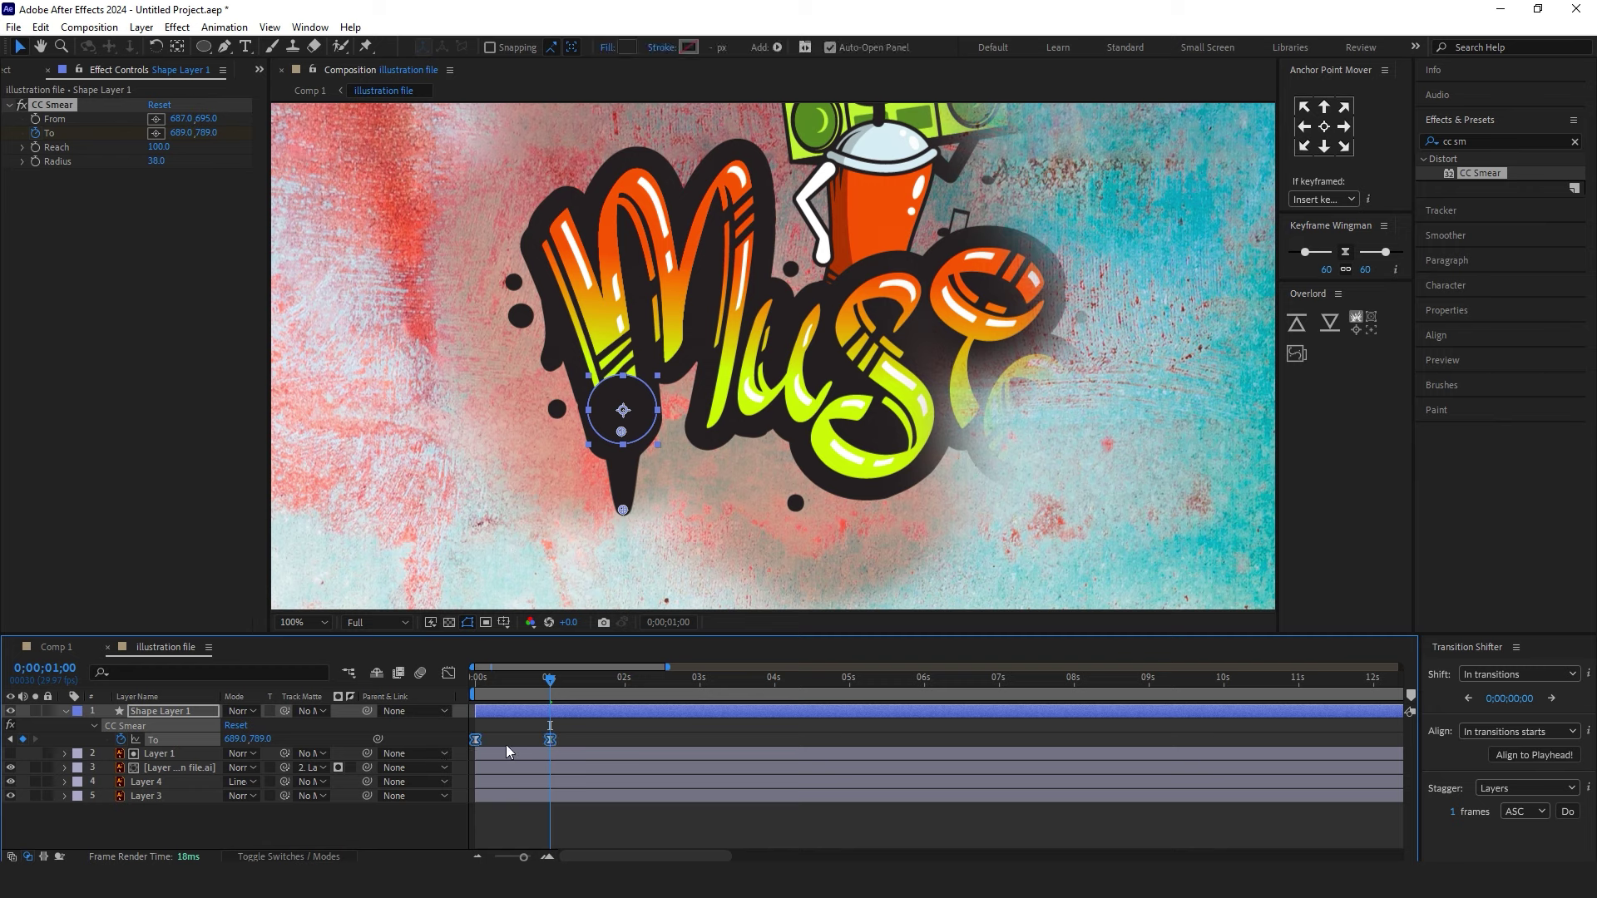
left_click(589, 740)
left_click(64, 712)
left_click_drag(158, 712, 162, 763)
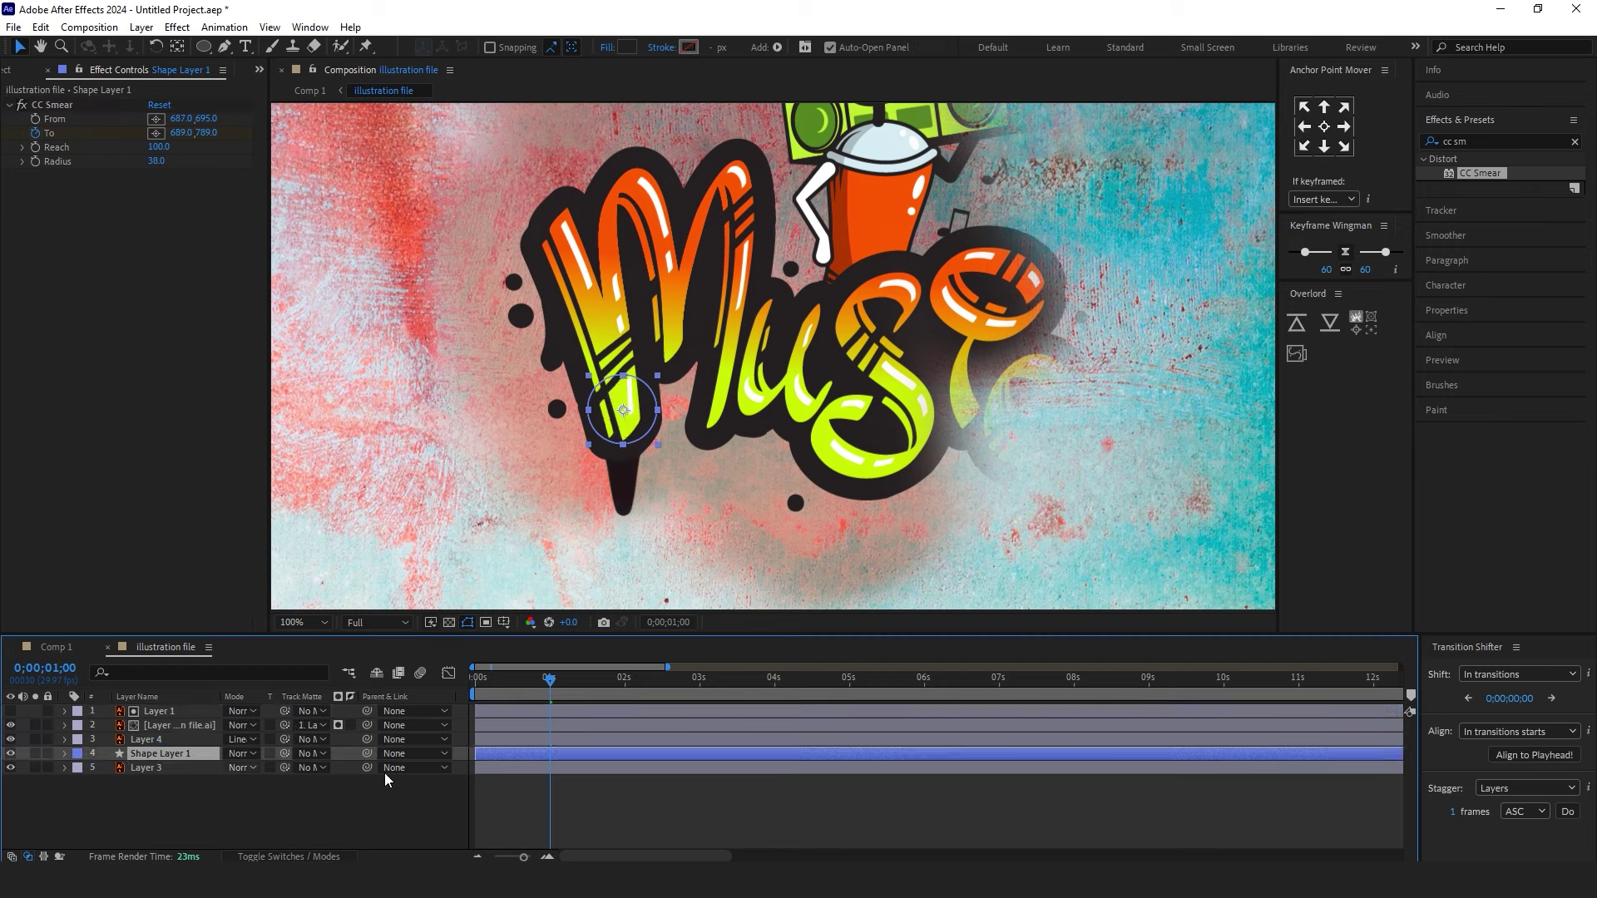
- Place Shape Layer 1 between Layer 4 and Layer 3 and preview from the start
left_click(598, 802)
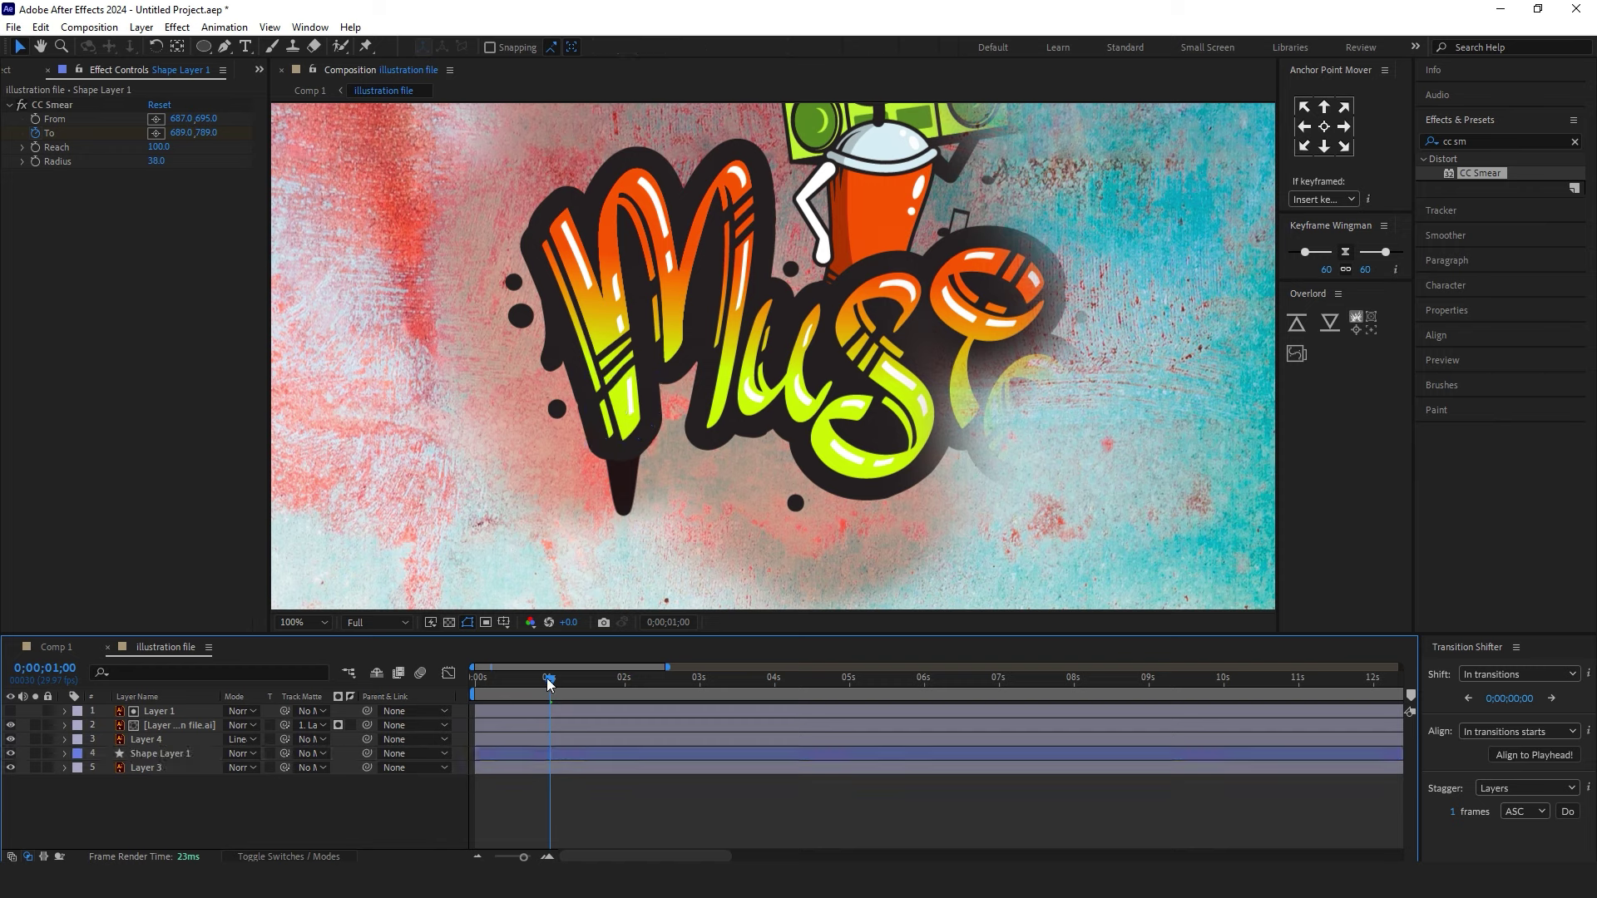
left_click_drag(548, 683, 491, 685)
left_click(491, 755)
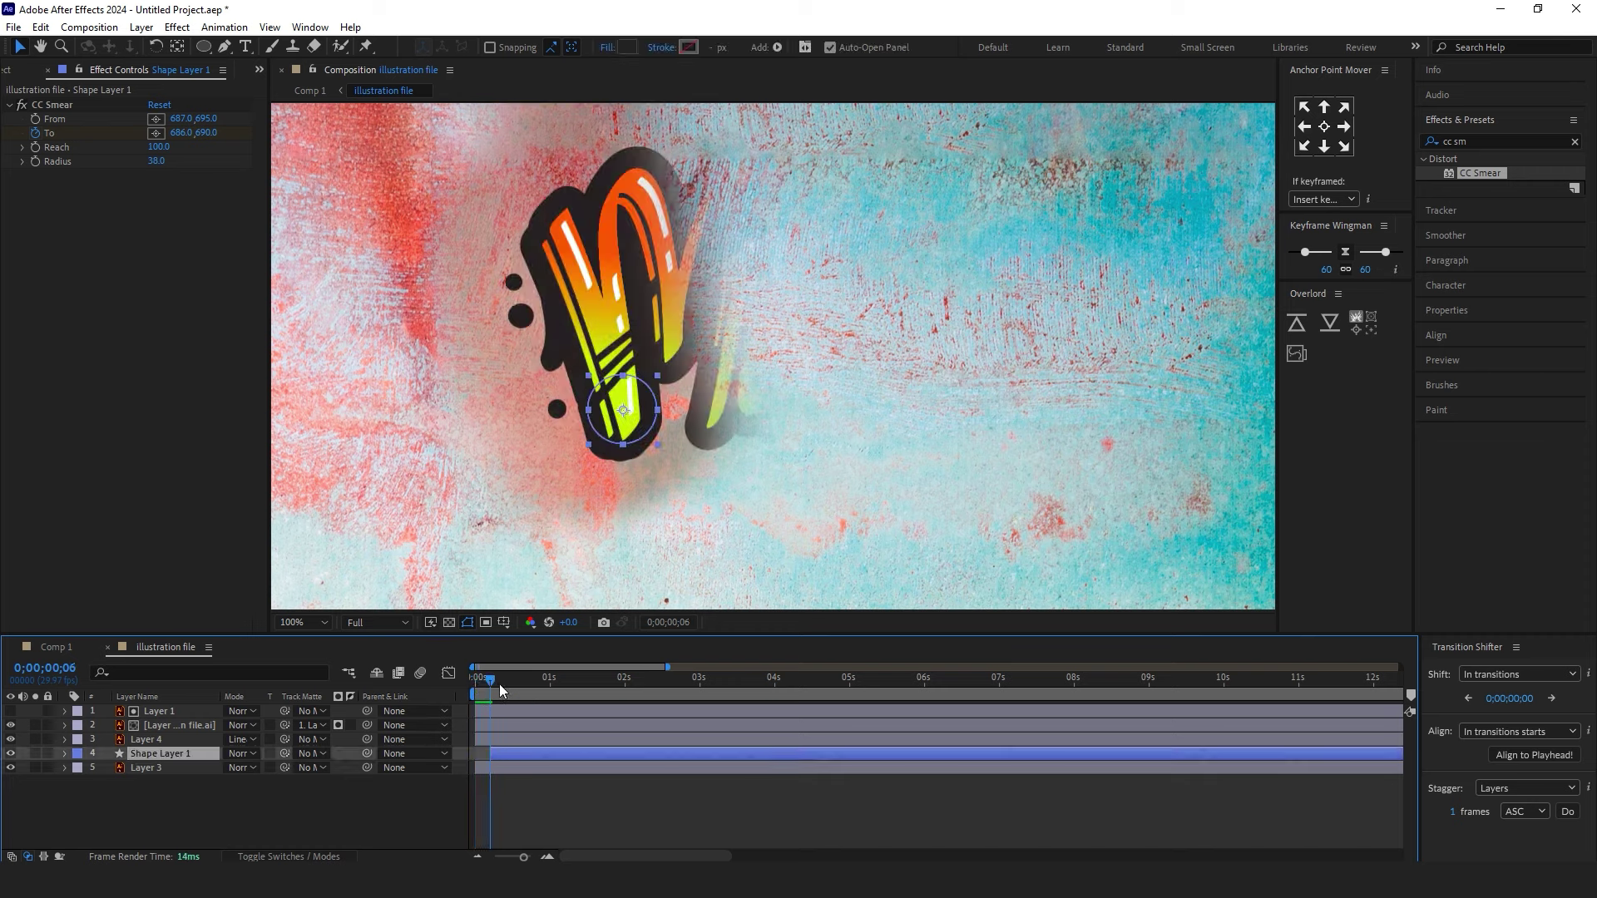
key("space")
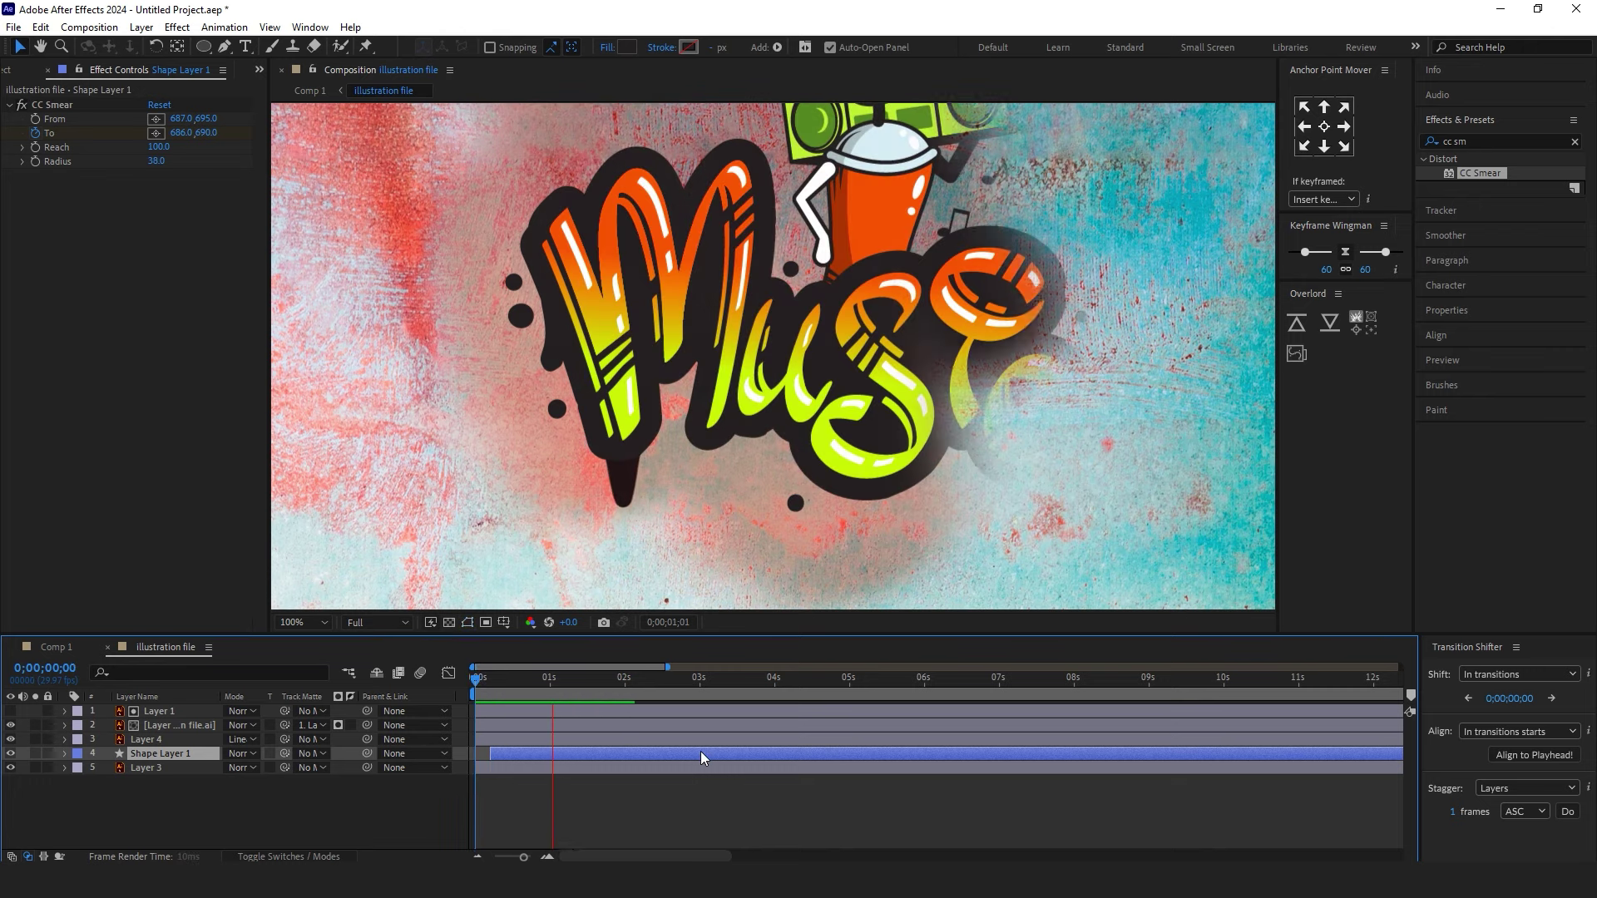
- Set viewer magnification to Fit, replay the drip preview, and select Shape Layer 1
left_click(303, 622)
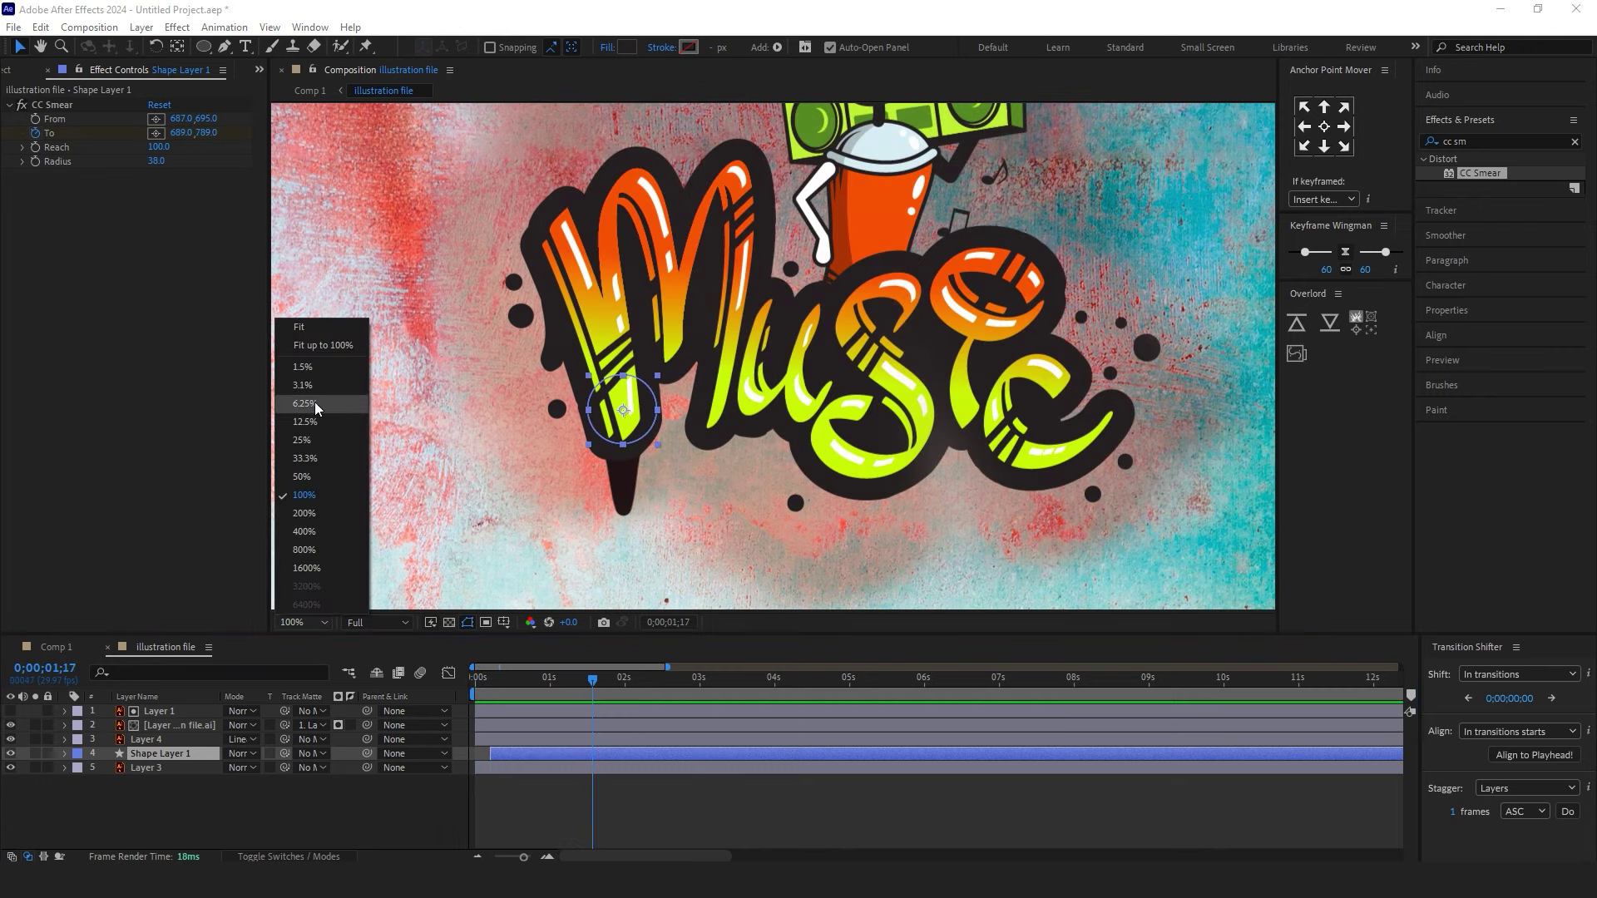
left_click(332, 329)
left_click(667, 799)
left_click_drag(592, 683, 572, 683)
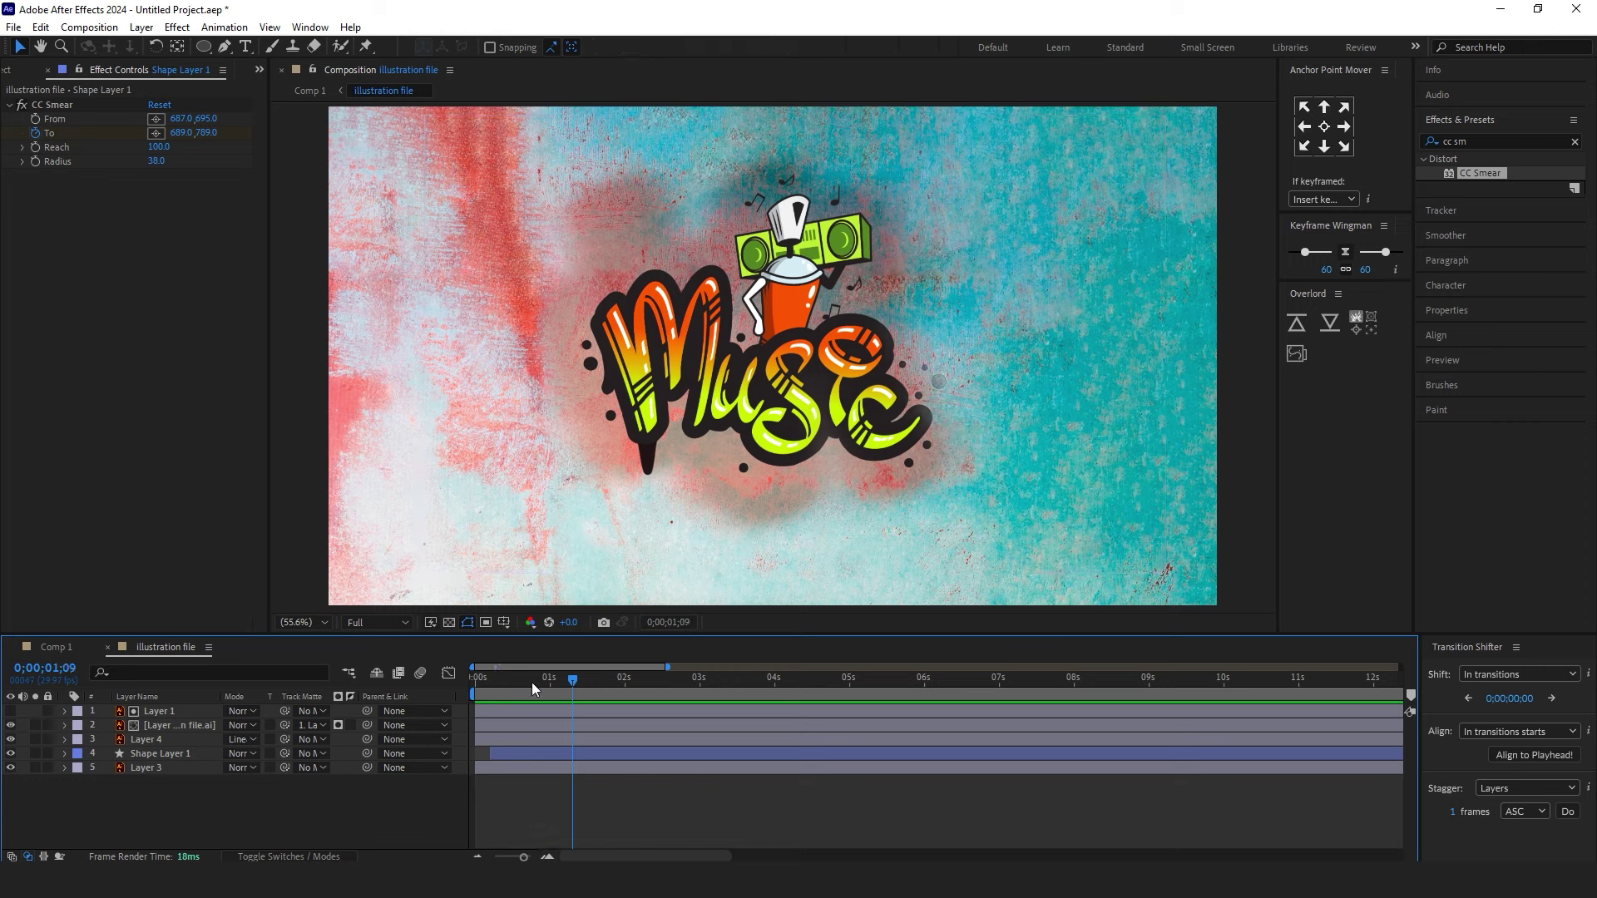
key("space")
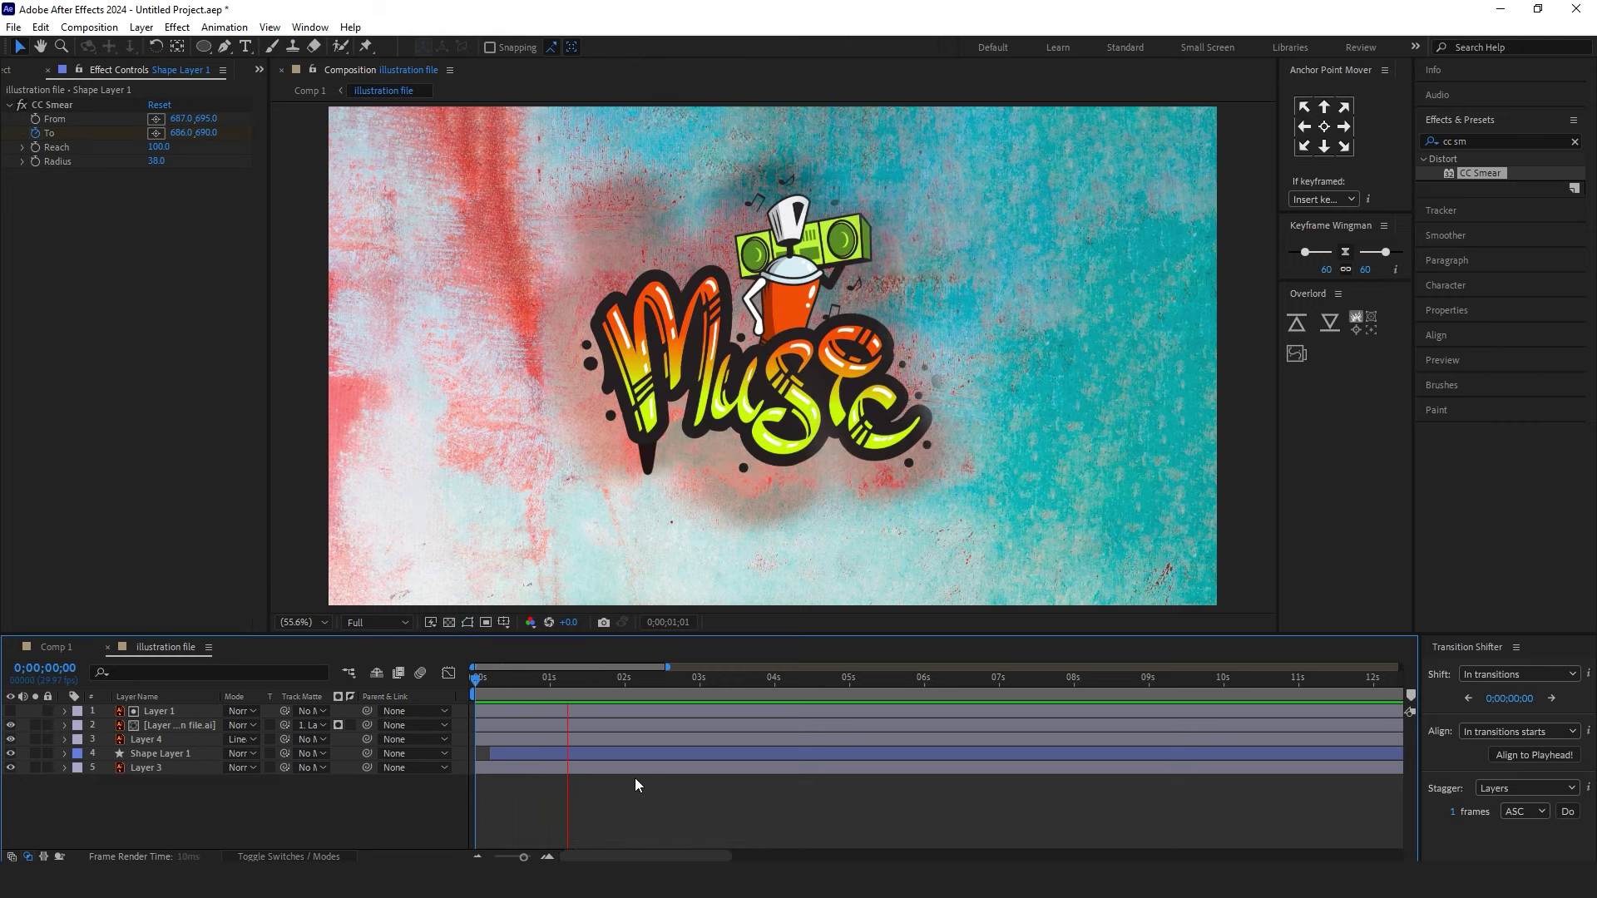
left_click(514, 755)
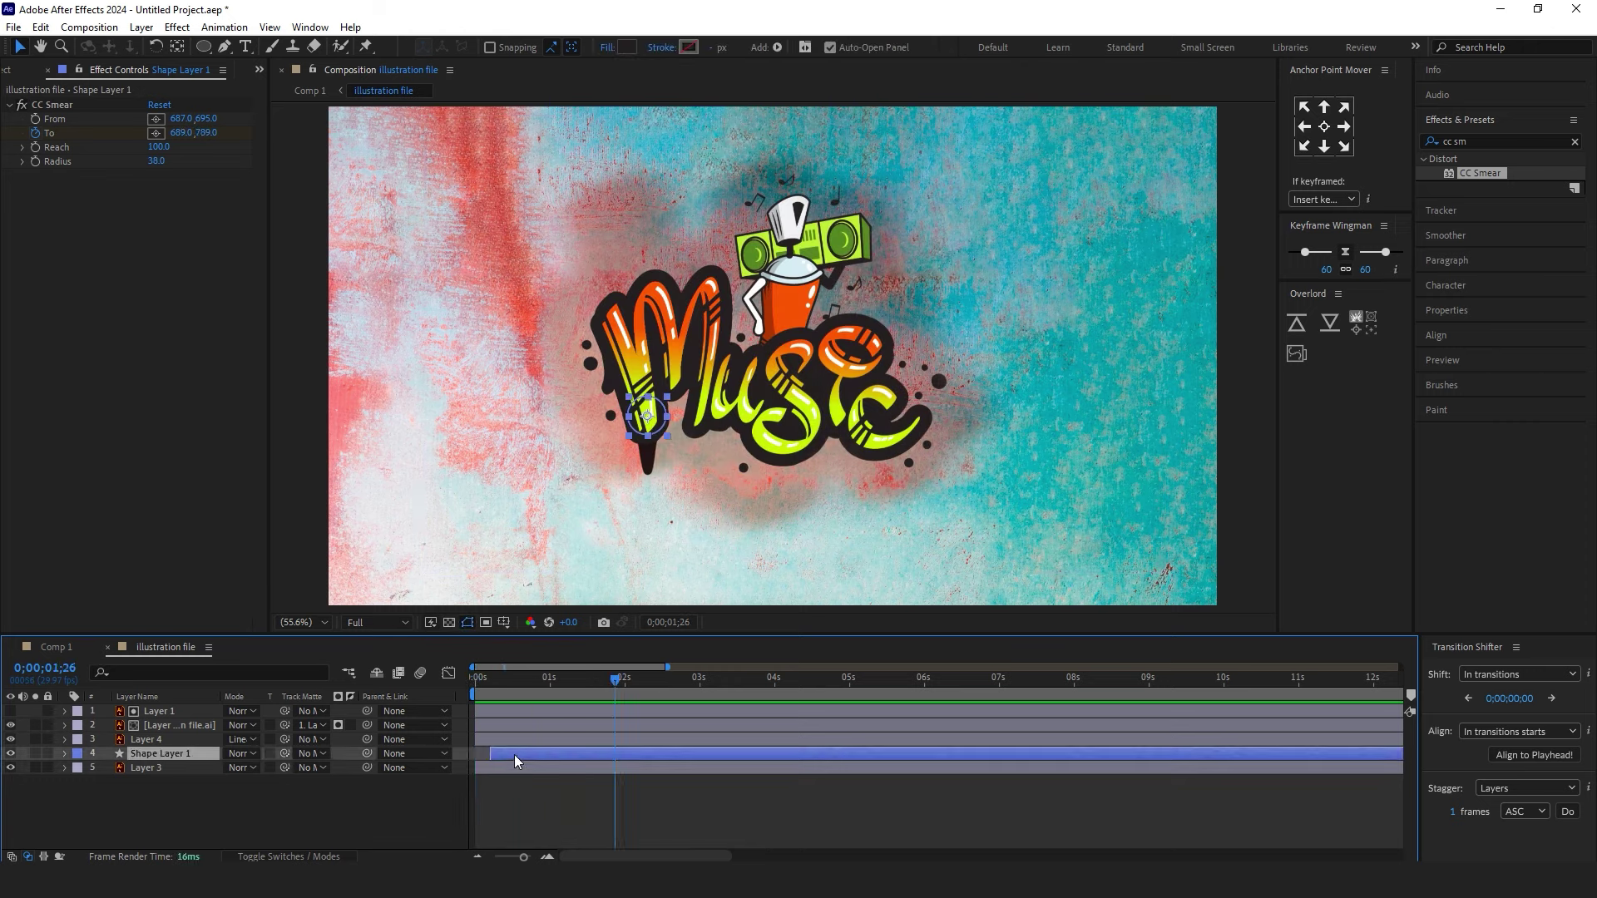
- Pre-compose Shape Layer 1 into its own drip composition
right_click(513, 755)
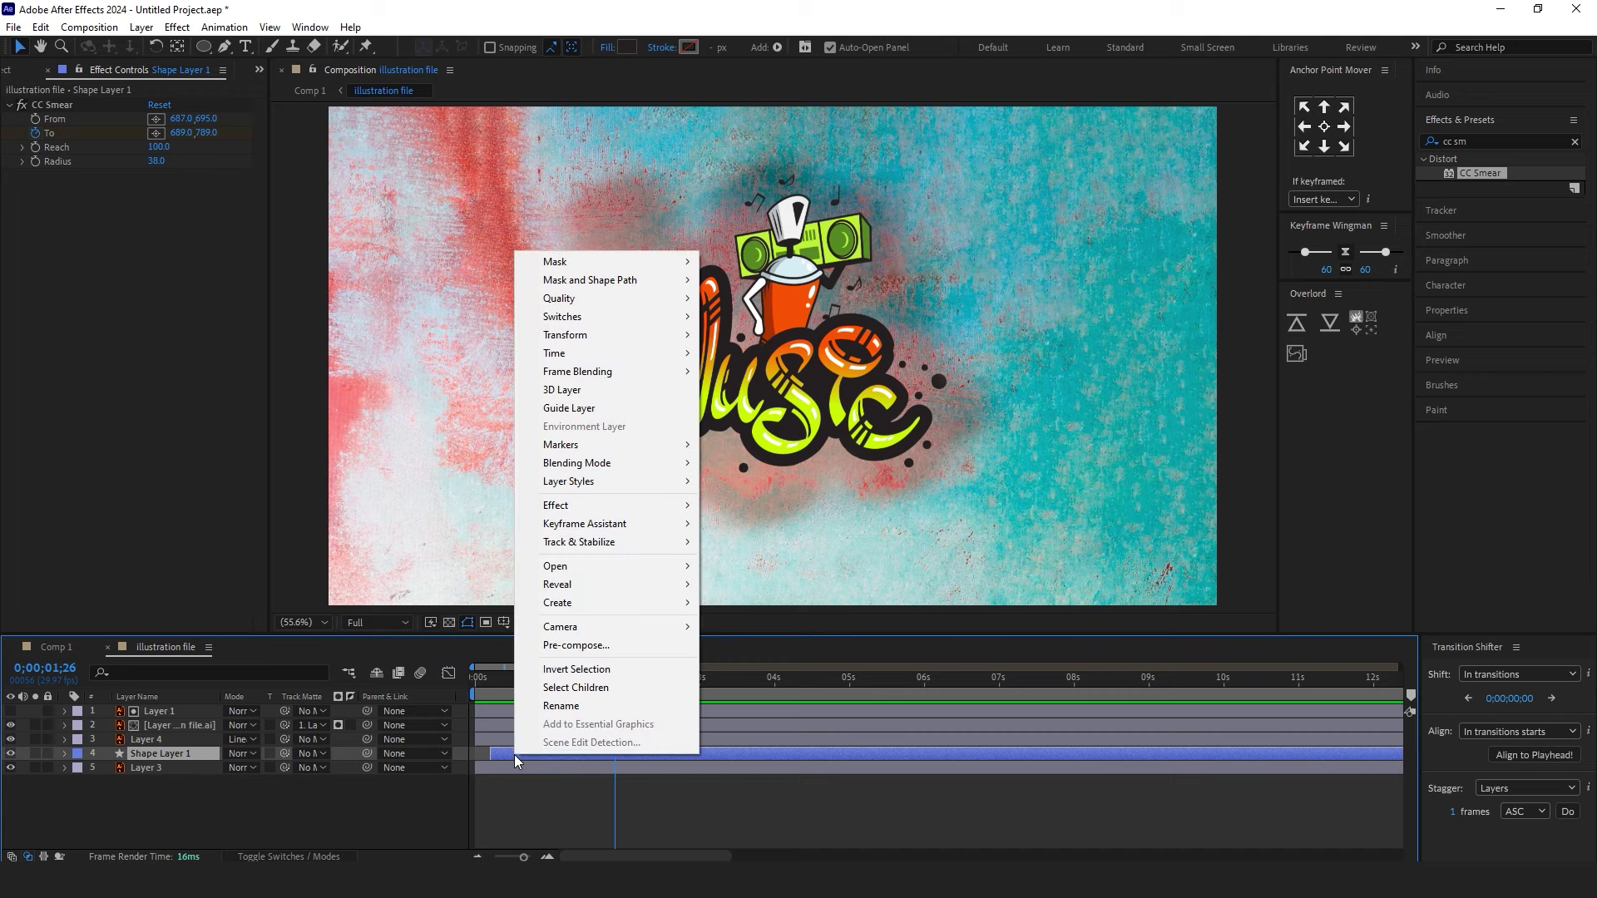
left_click(597, 645)
left_click(831, 547)
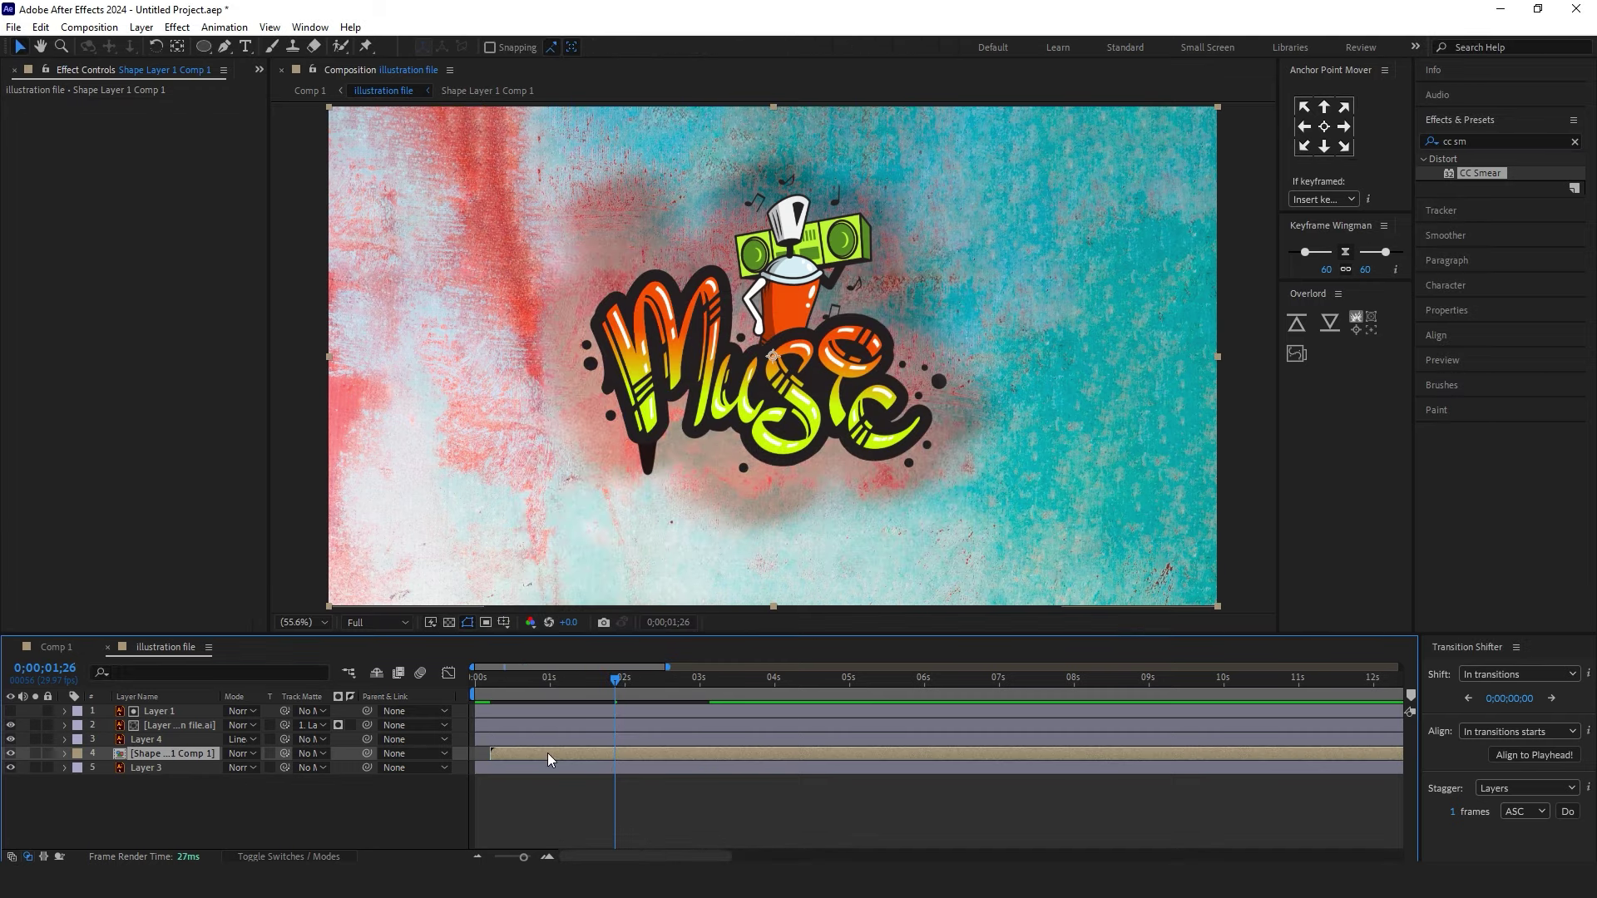
- Duplicate the drip precomp twice, moving a copy under another letter
key("ctrl+d")
left_click(695, 468)
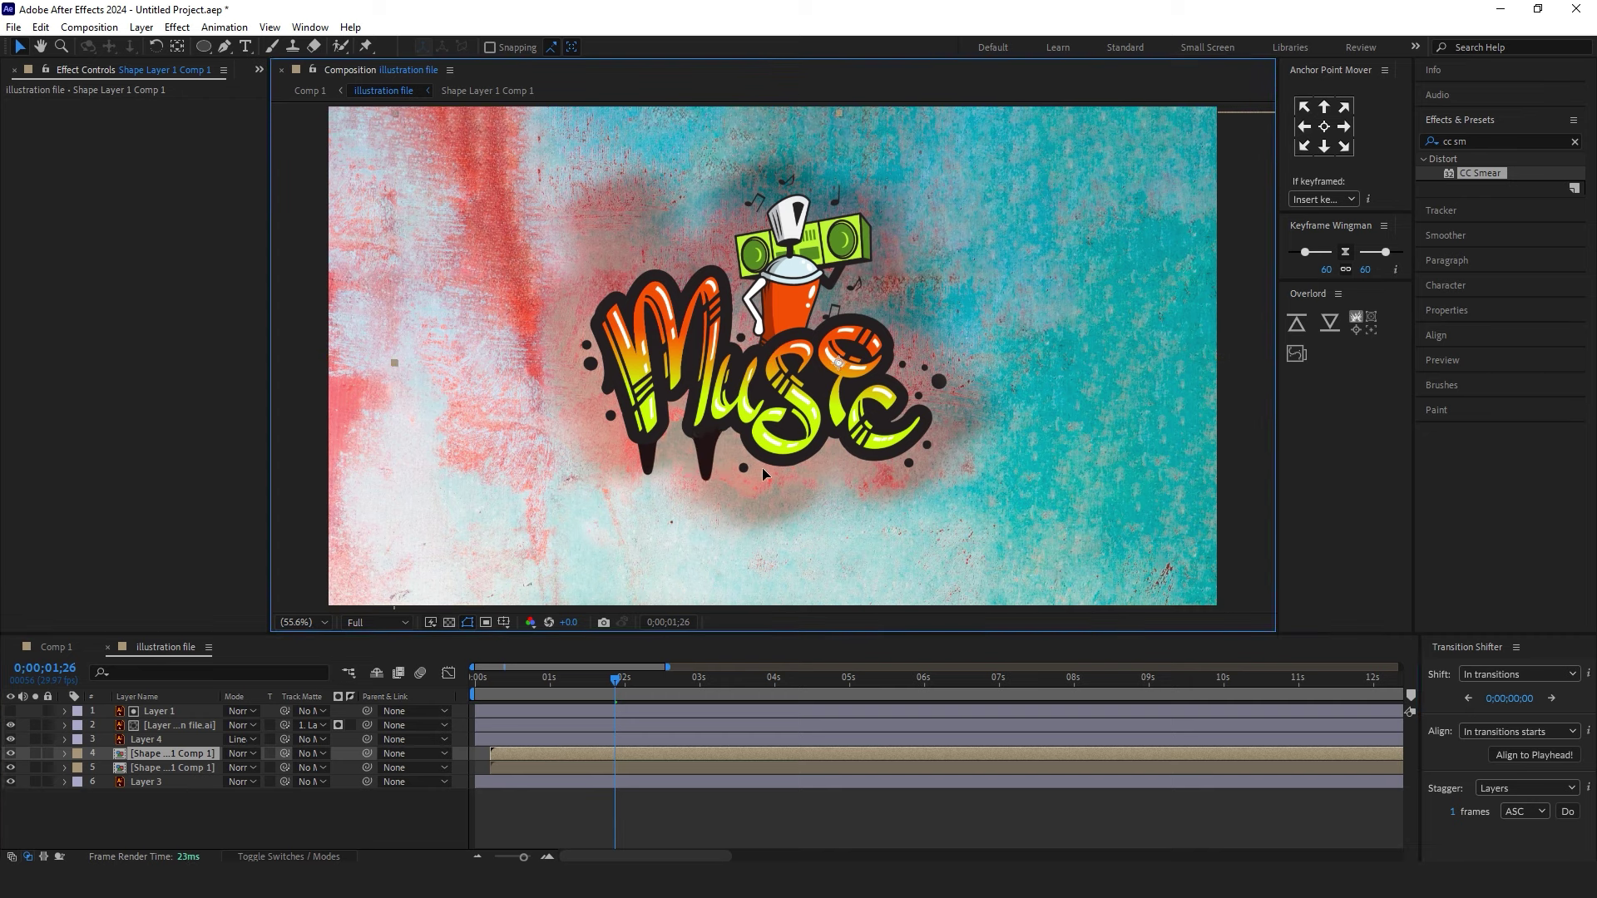
left_click_drag(765, 475, 774, 446)
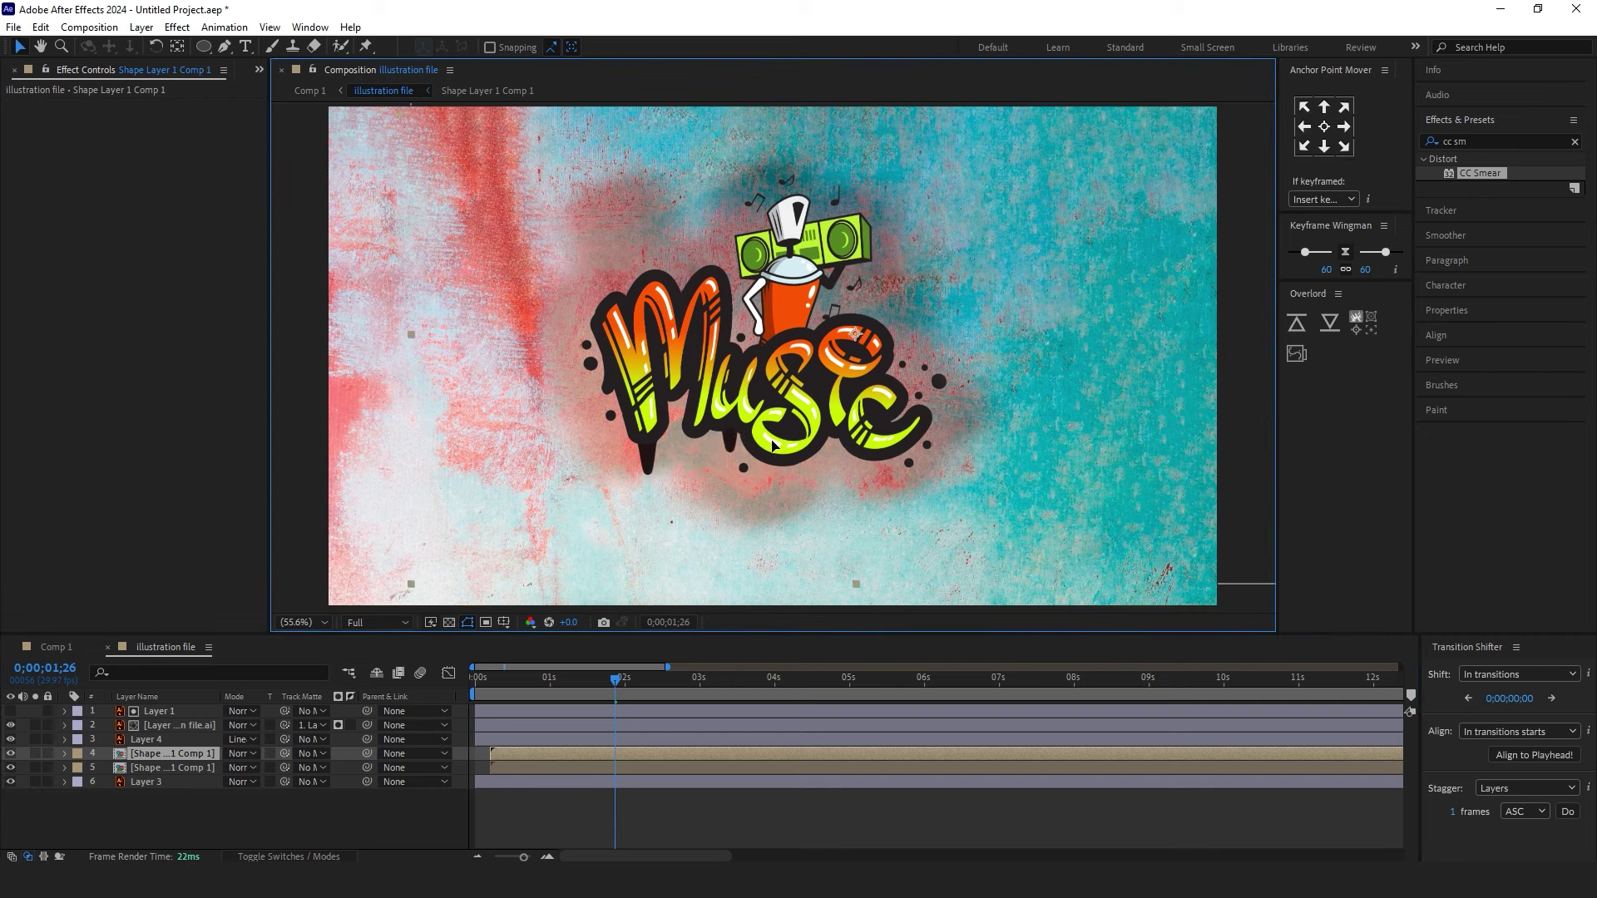
key("ctrl+d")
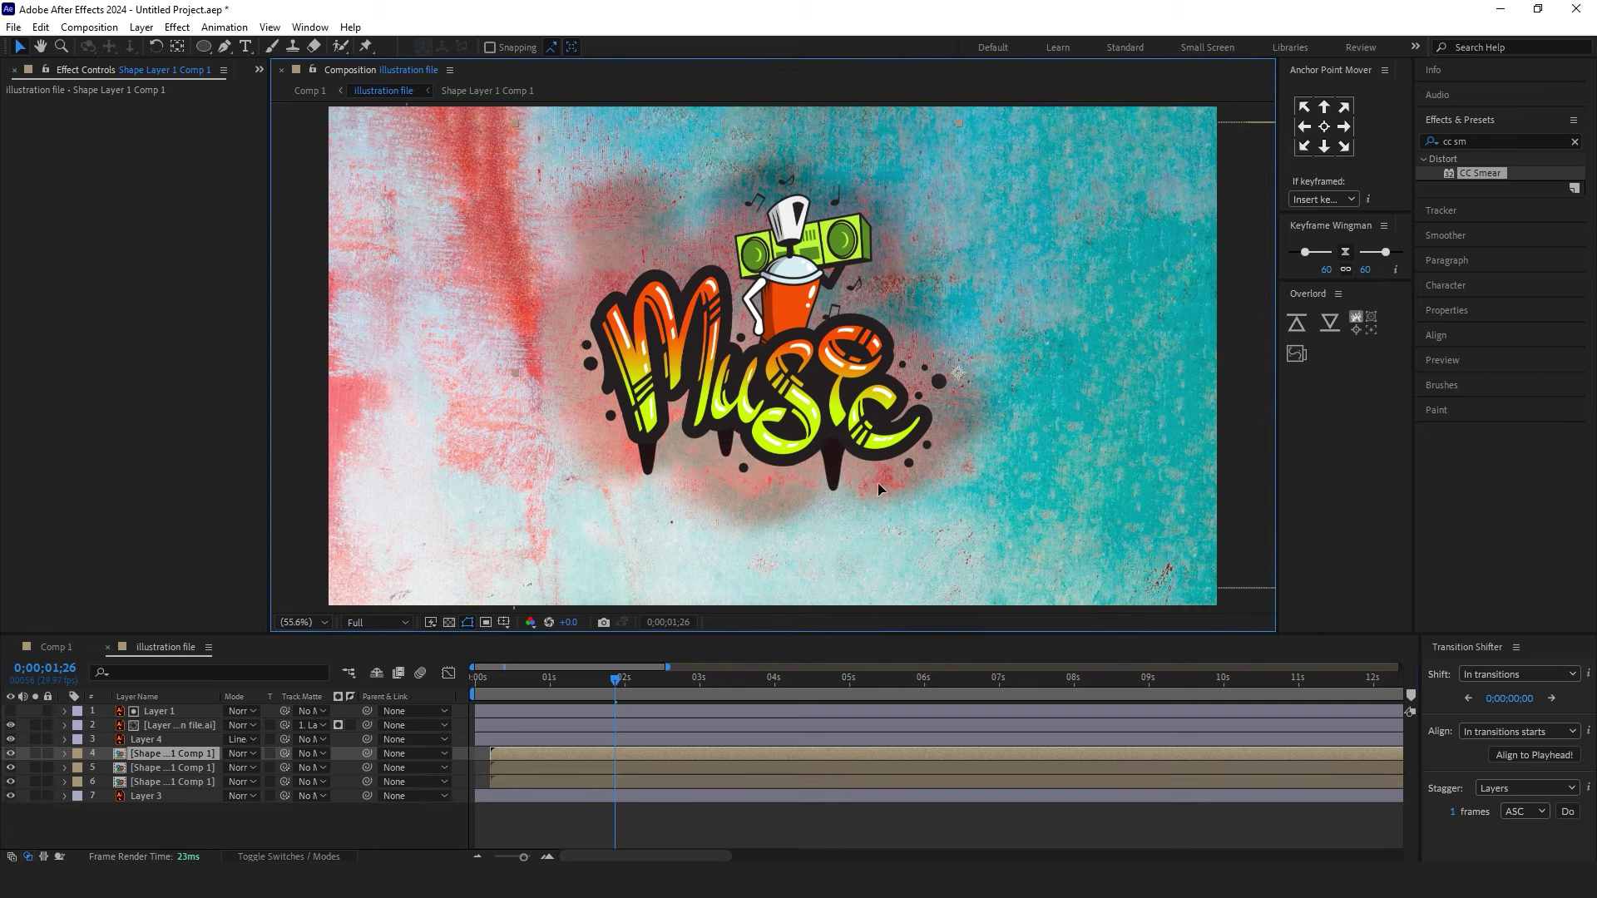
- Stagger the drip copies' start times and preview the timing up to about 5 seconds
left_click_drag(615, 678, 523, 678)
left_click_drag(510, 769, 580, 757)
key("space")
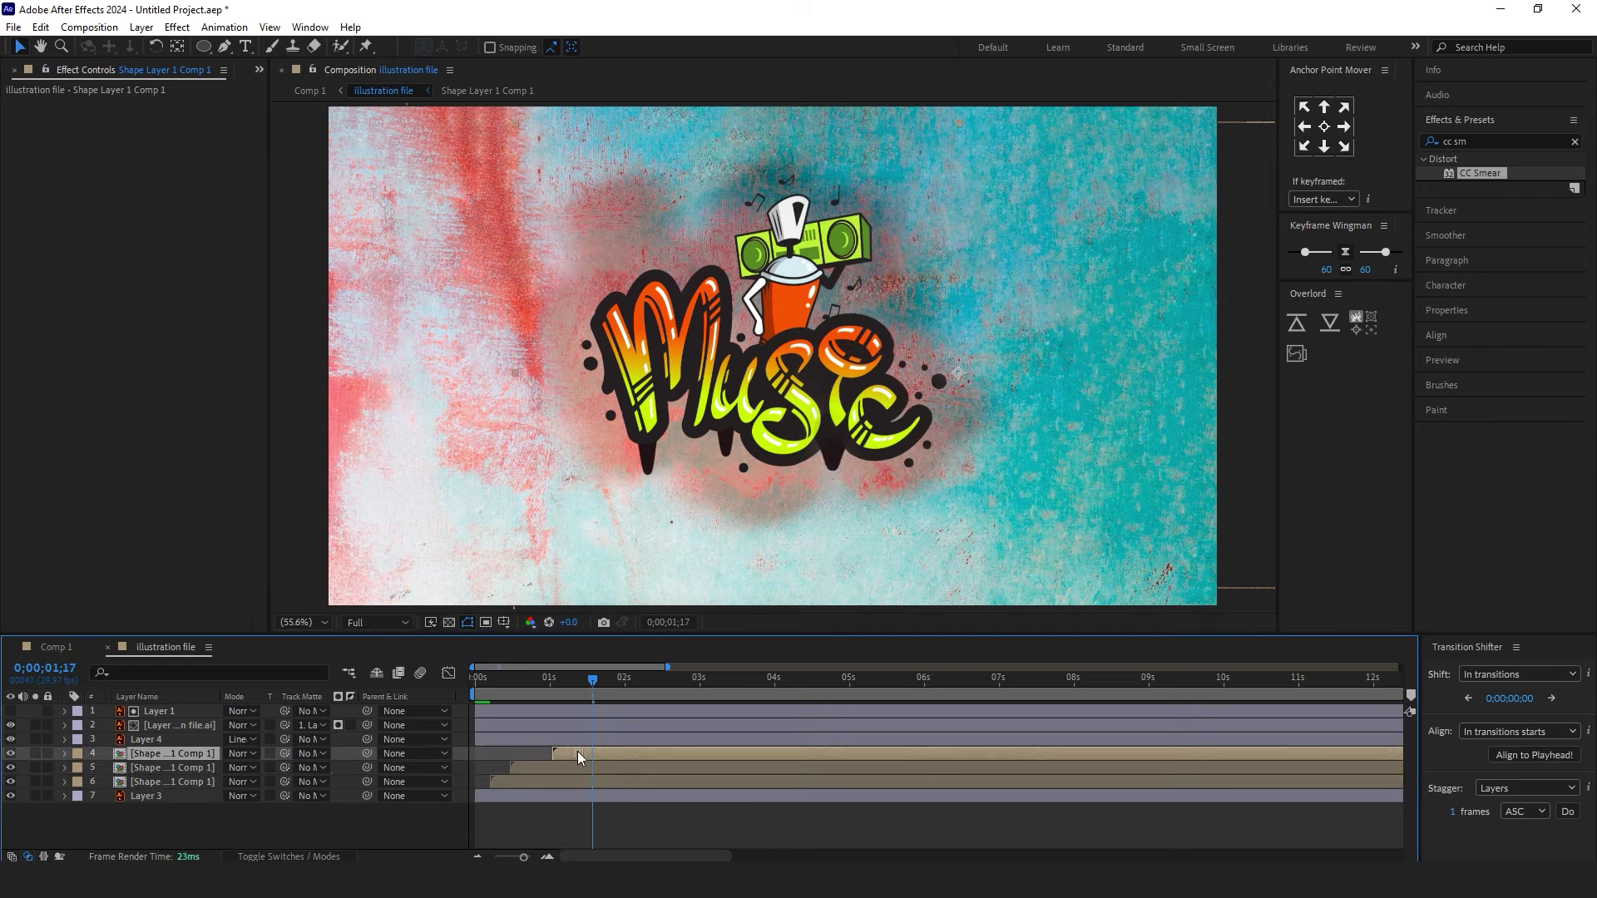
key("bracketleft")
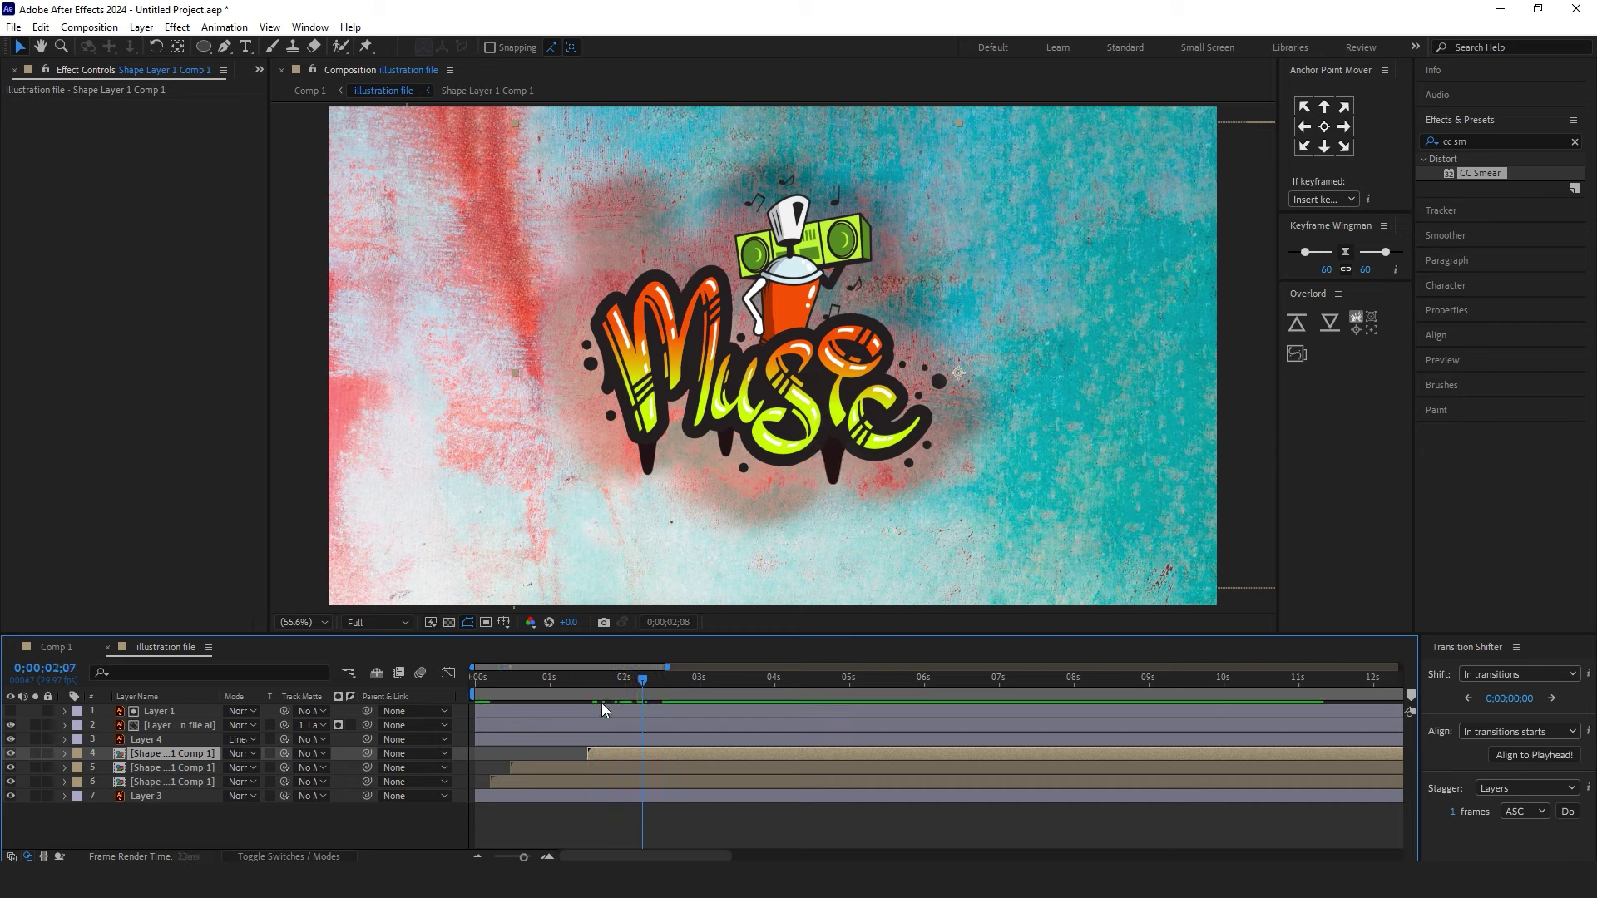
left_click_drag(596, 754, 606, 755)
left_click(613, 684)
left_click(708, 580)
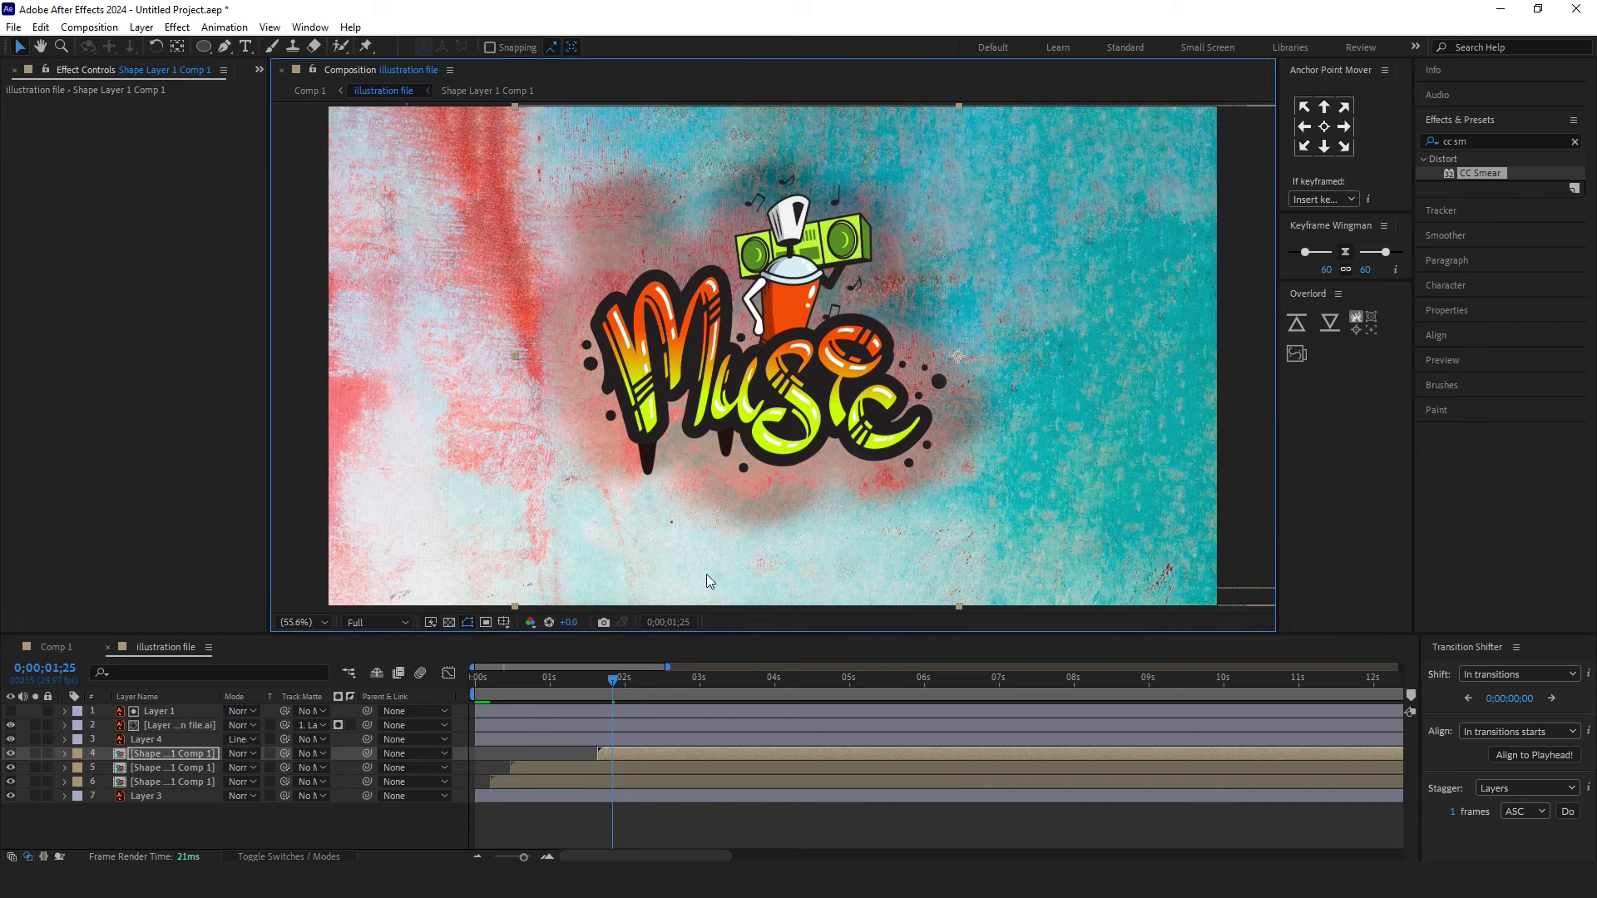
key("space")
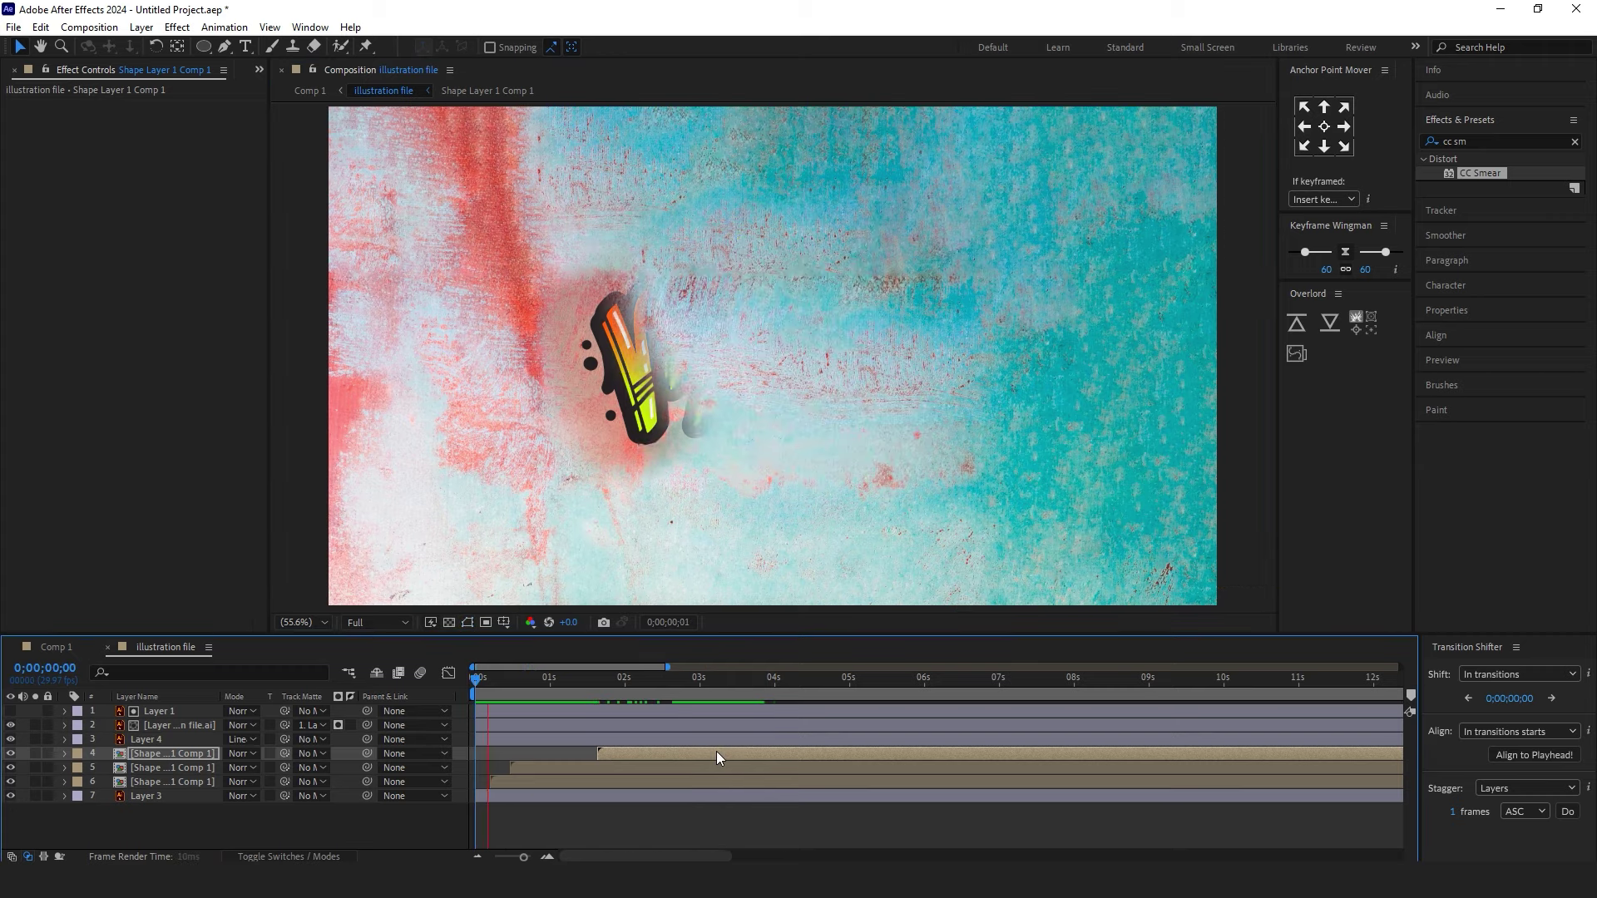
left_click(859, 681)
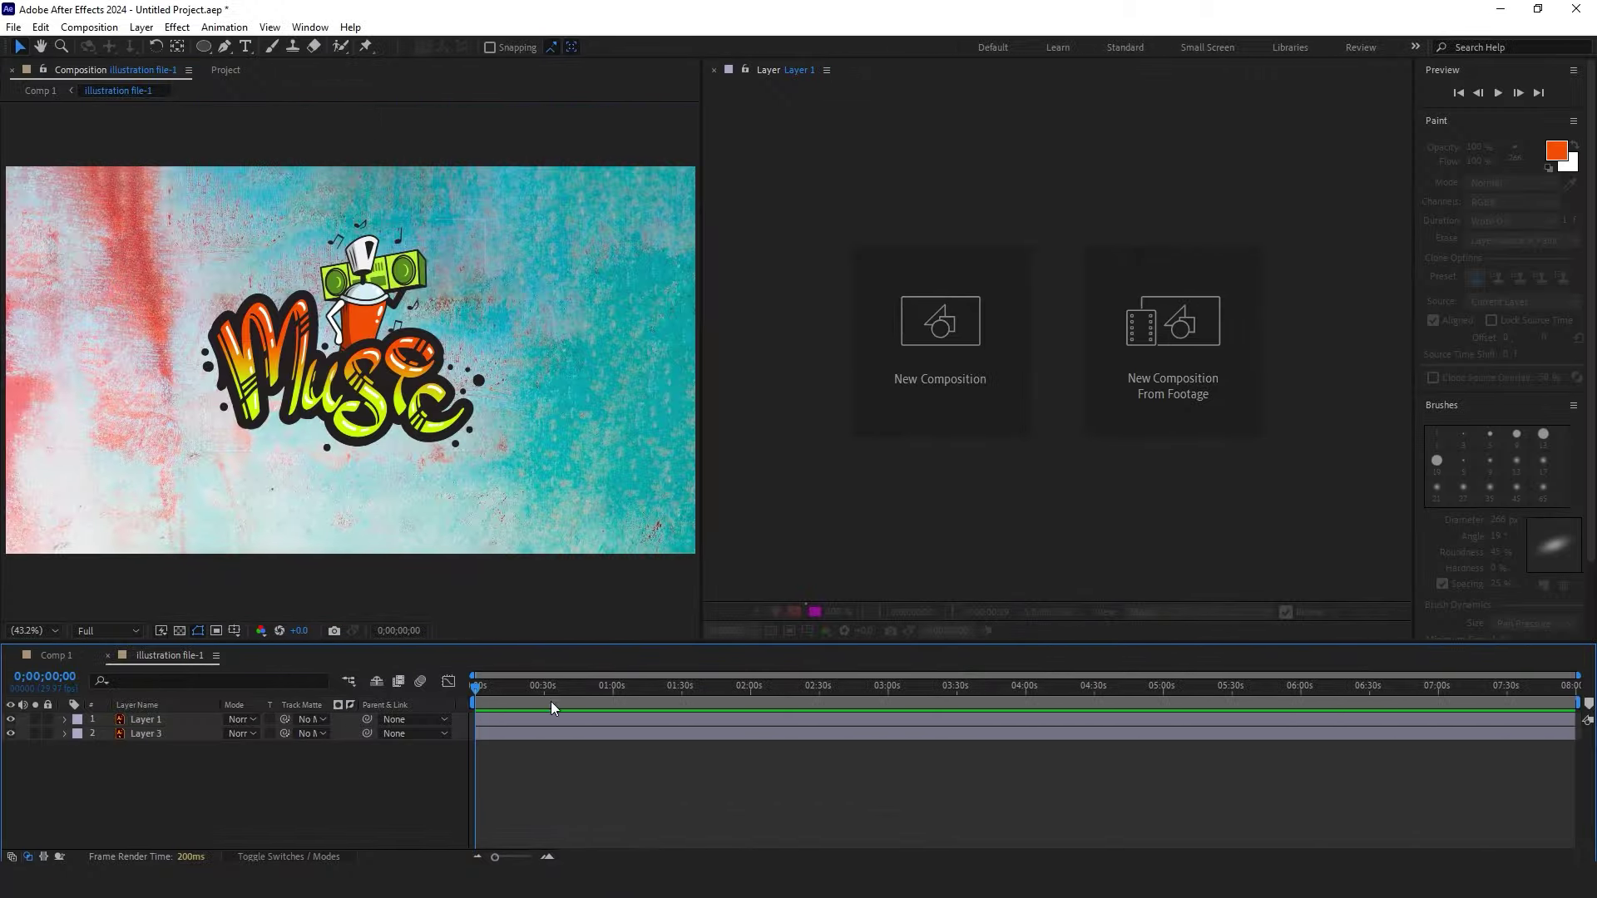
- Open Layer 1 in its layer viewer and set up a 155 px soft Brush tool
double_click(356, 379)
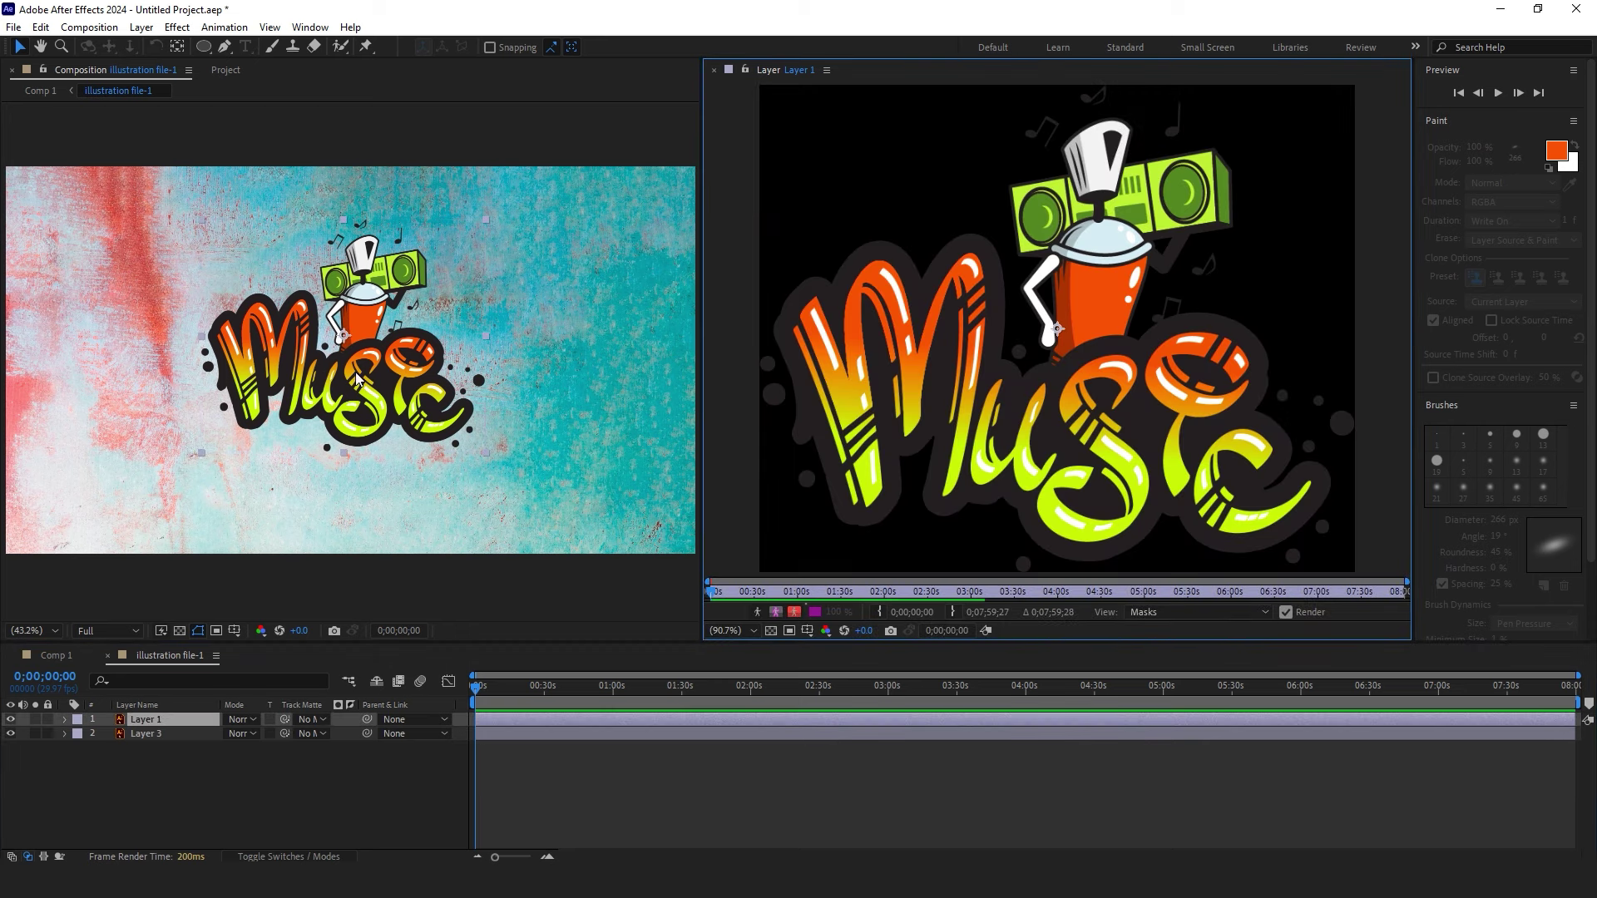
left_click(791, 816)
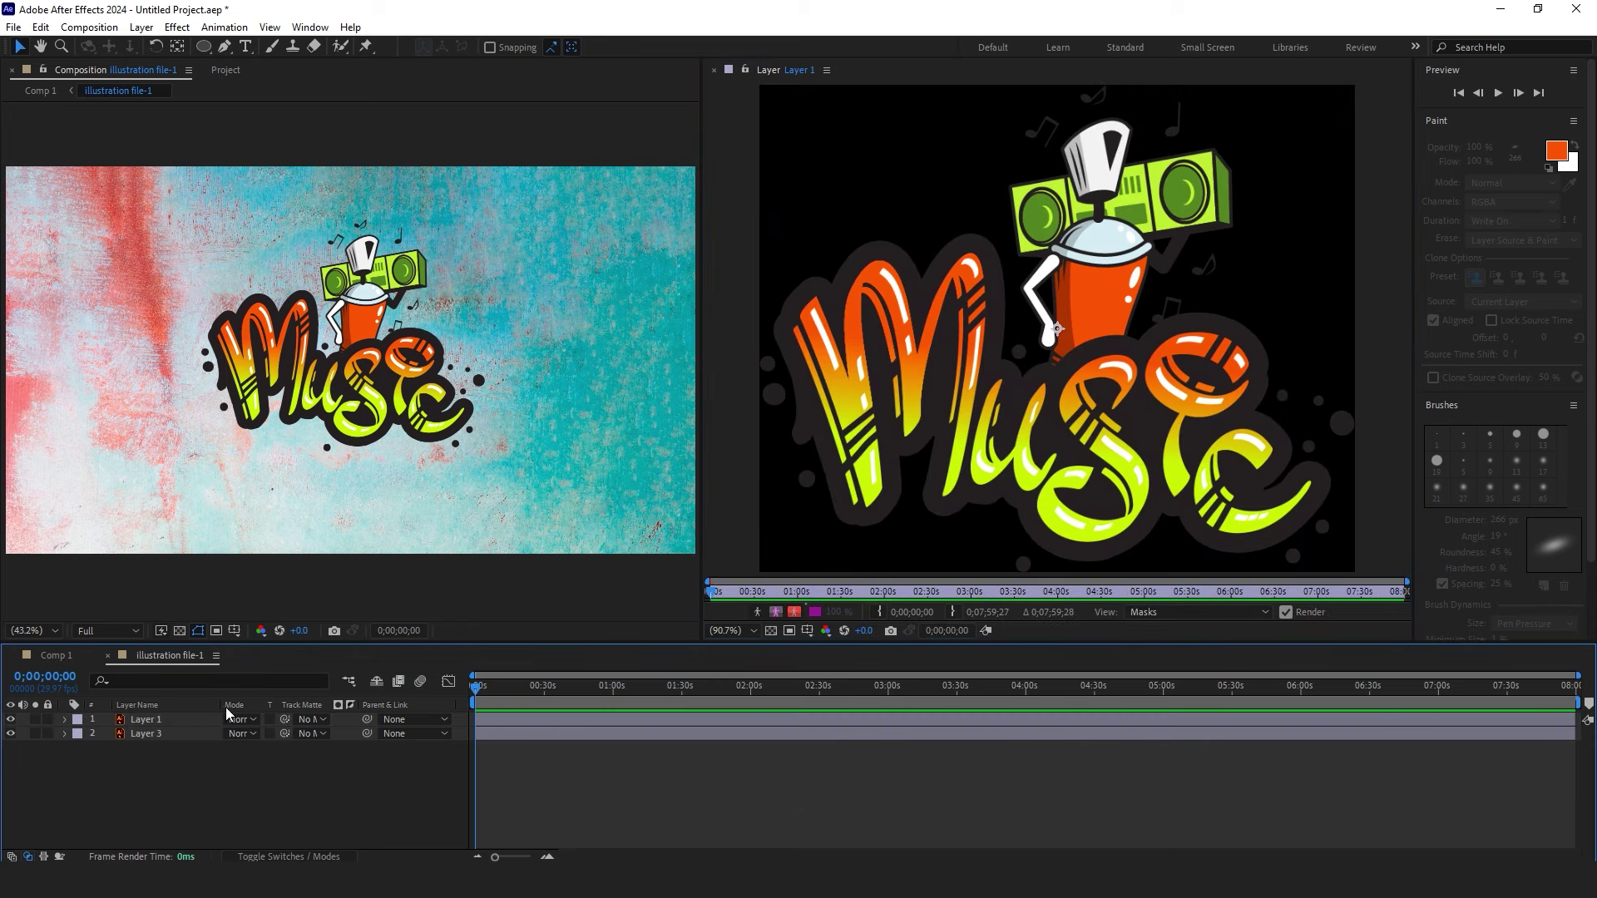
left_click(272, 47)
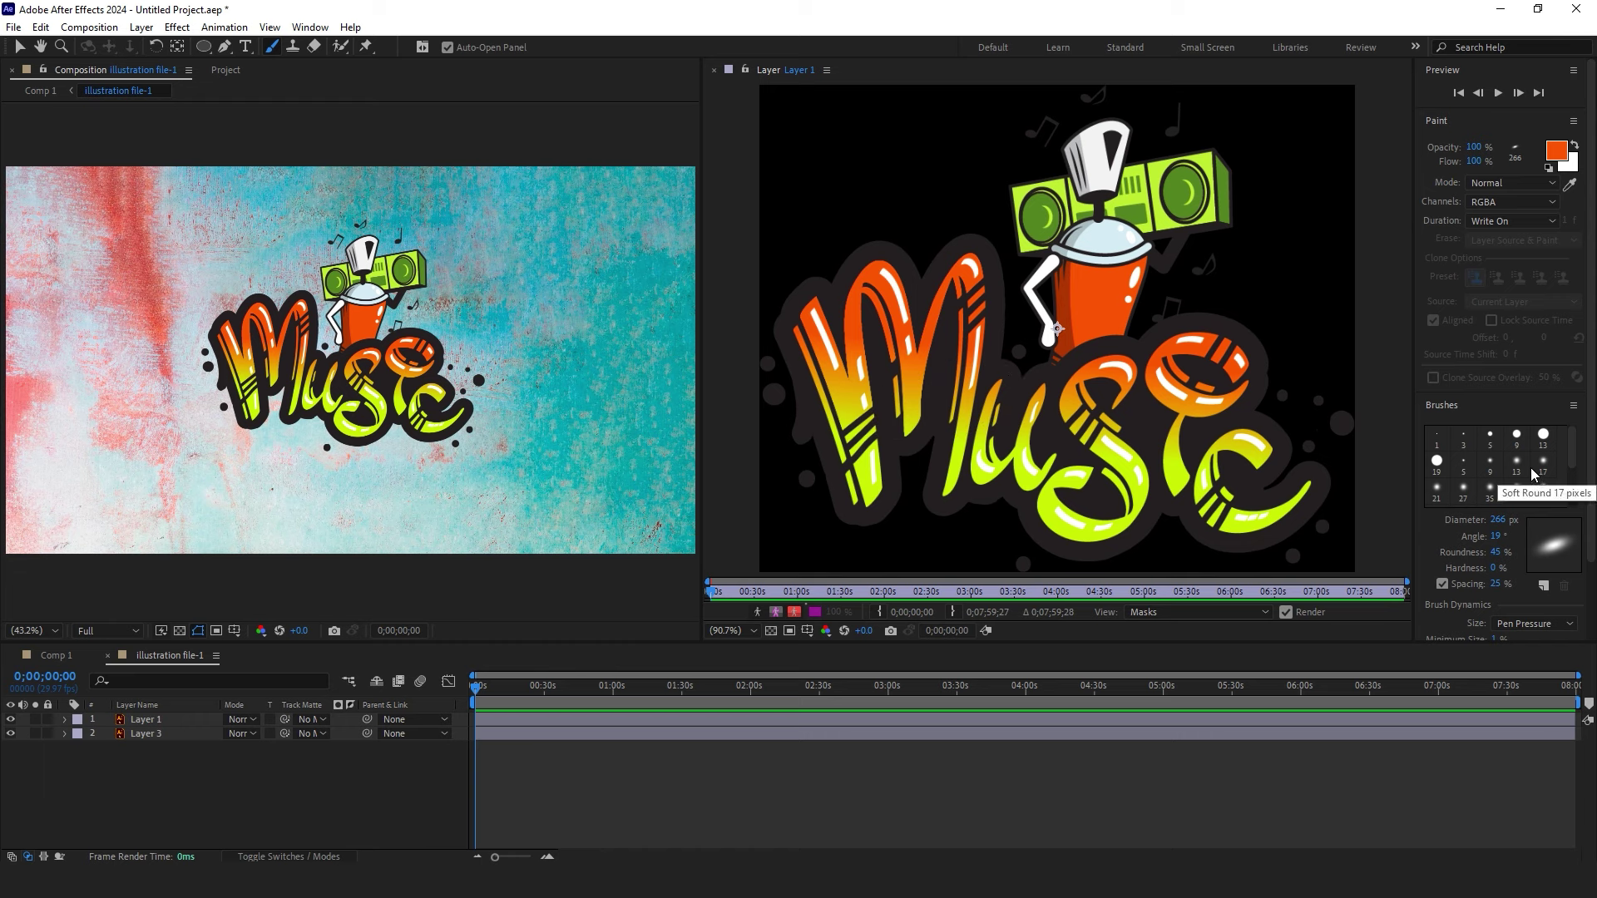
left_click_drag(1574, 456, 1576, 499)
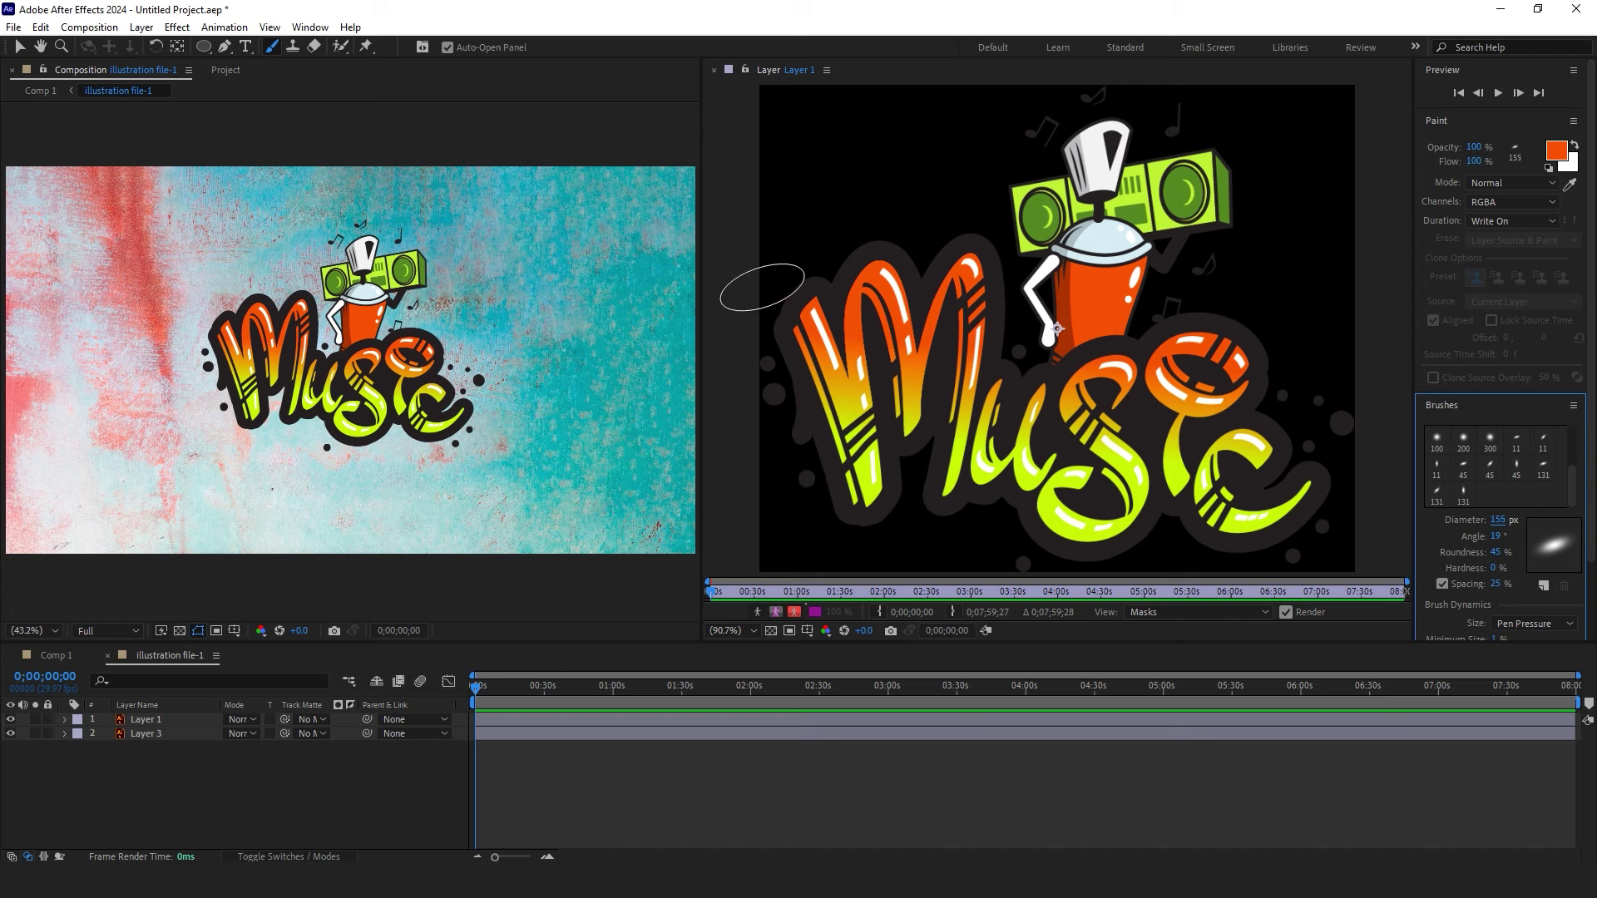
- Paint large orange strokes over the Music artwork and scrub forward to watch them write on
mouse_move(762, 287)
left_mouse_down()
mouse_move(836, 519)
mouse_move(835, 281)
mouse_move(866, 489)
mouse_move(920, 595)
mouse_move(853, 251)
mouse_move(988, 562)
mouse_move(938, 235)
mouse_move(1089, 625)
mouse_move(1007, 151)
mouse_move(1145, 548)
mouse_move(1078, 52)
mouse_move(1240, 529)
mouse_move(1109, 50)
mouse_move(1339, 571)
mouse_move(1286, 232)
mouse_move(1344, 444)
mouse_move(1176, 119)
mouse_move(1240, 581)
mouse_move(1140, 367)
left_mouse_up()
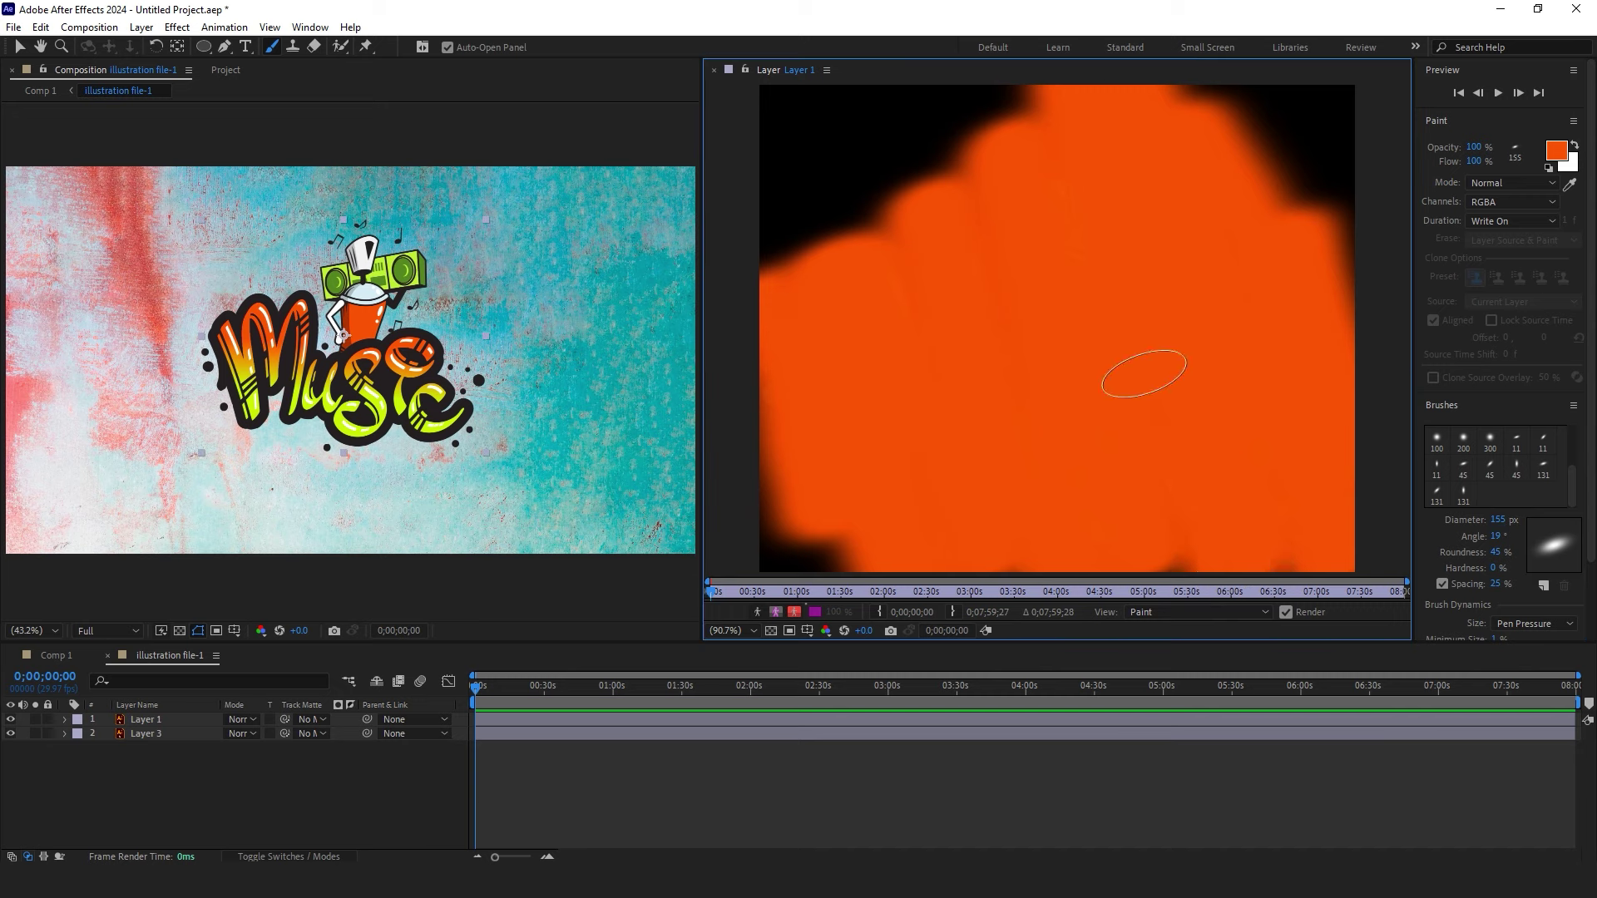
left_click_drag(471, 692, 494, 692)
left_click(558, 754)
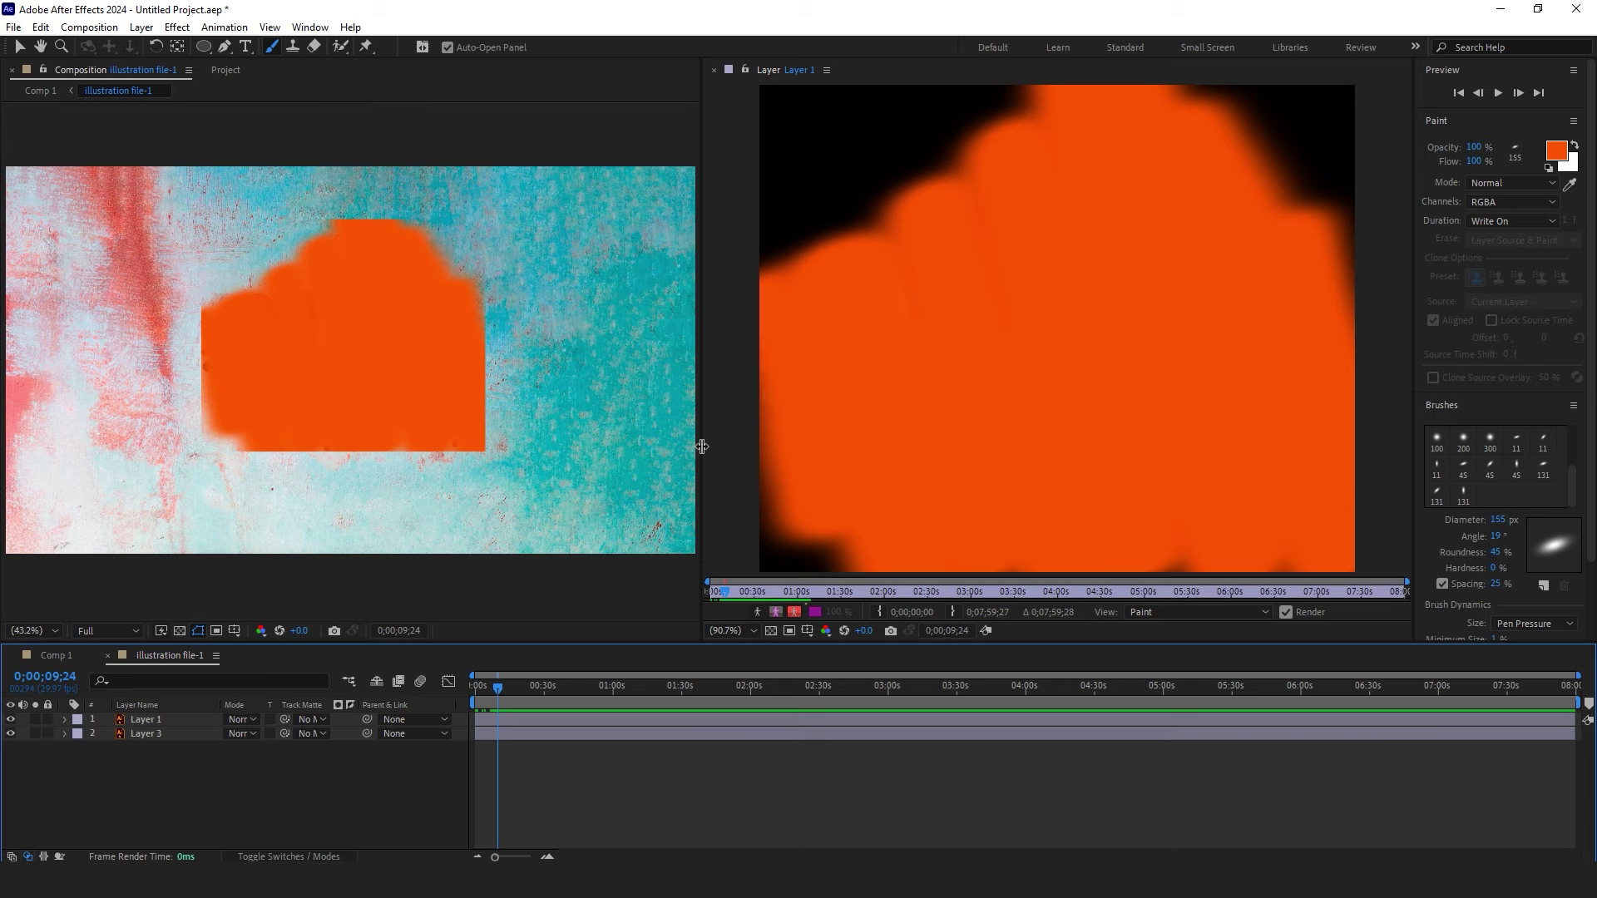
left_click_drag(702, 446, 714, 497)
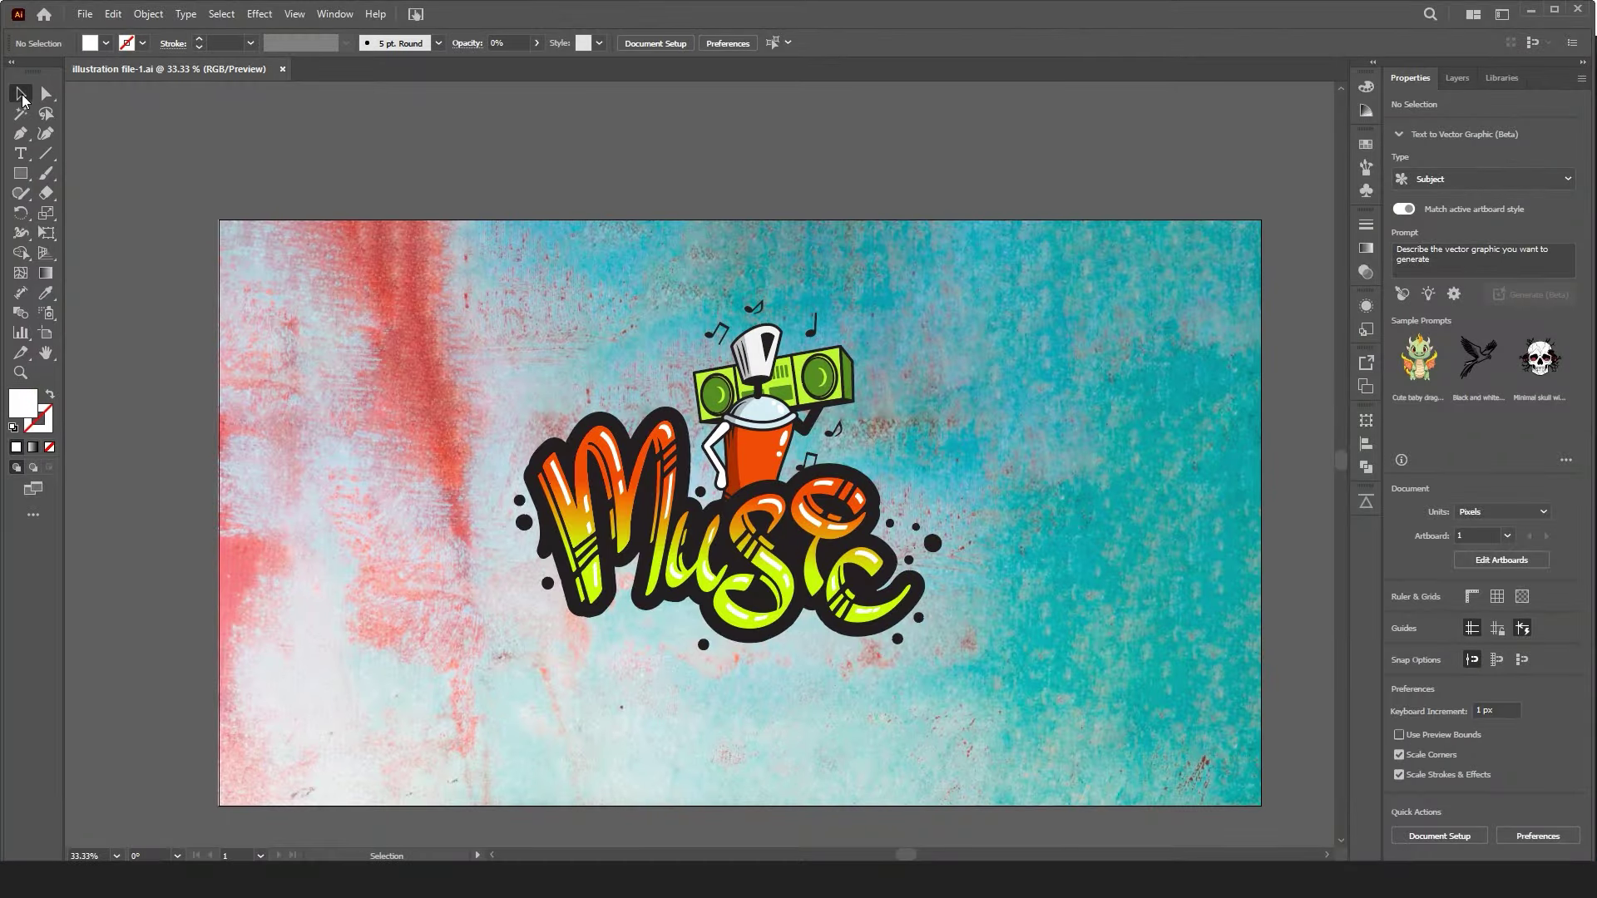
- Nudge the Music artwork slightly down and right, then draw a 1502 × 916 px rectangle over it
left_click_drag(1066, 300, 1020, 258)
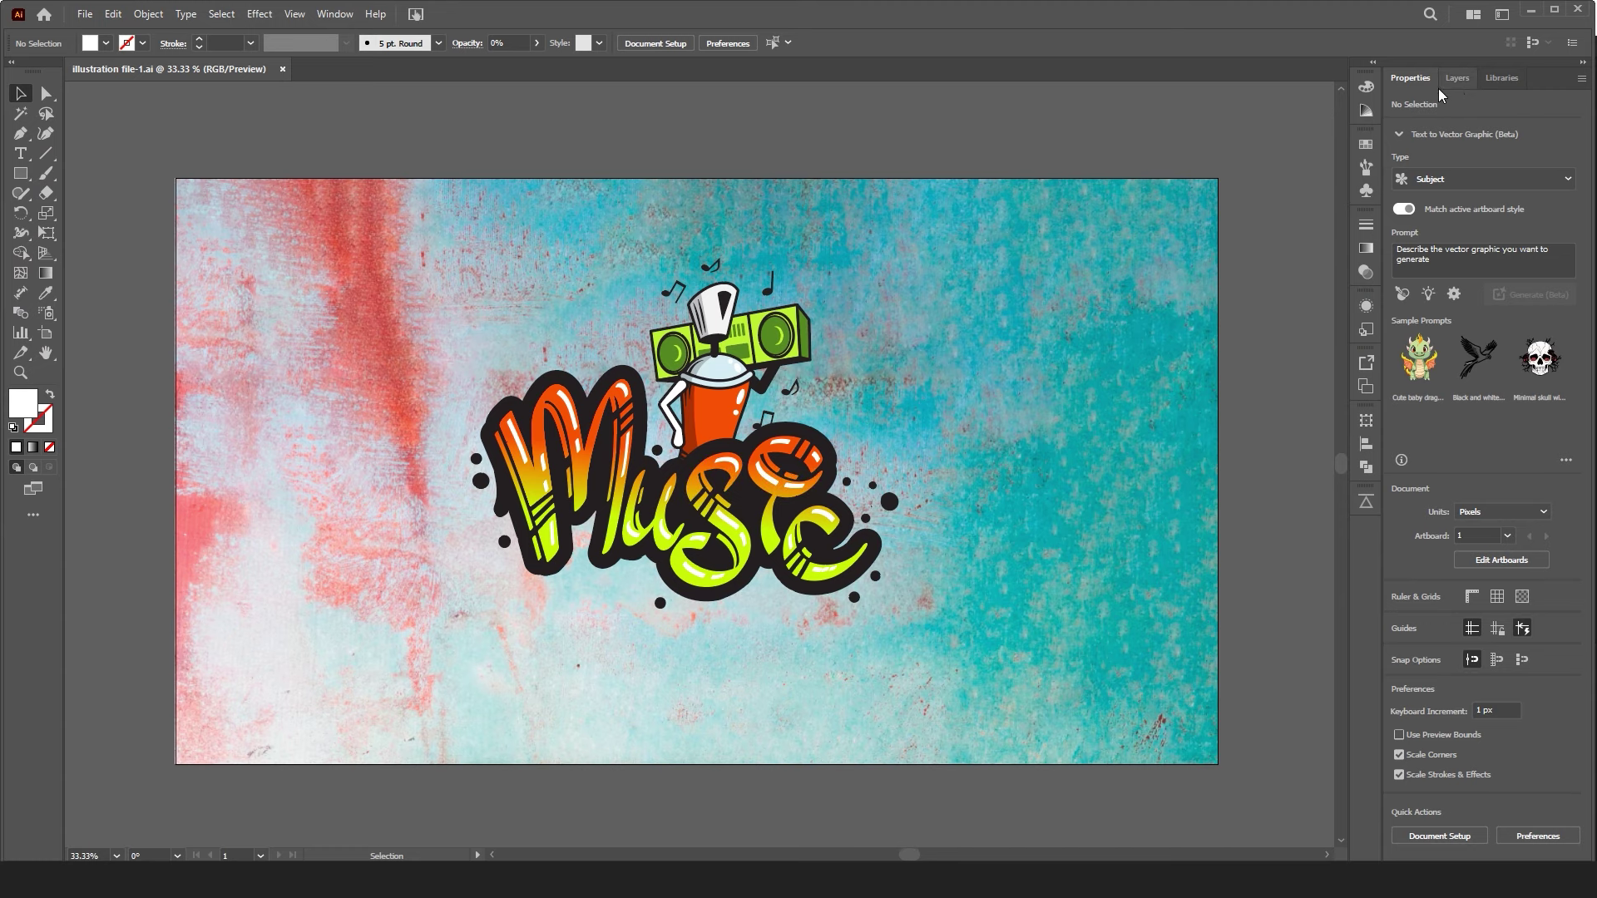
left_click(1457, 80)
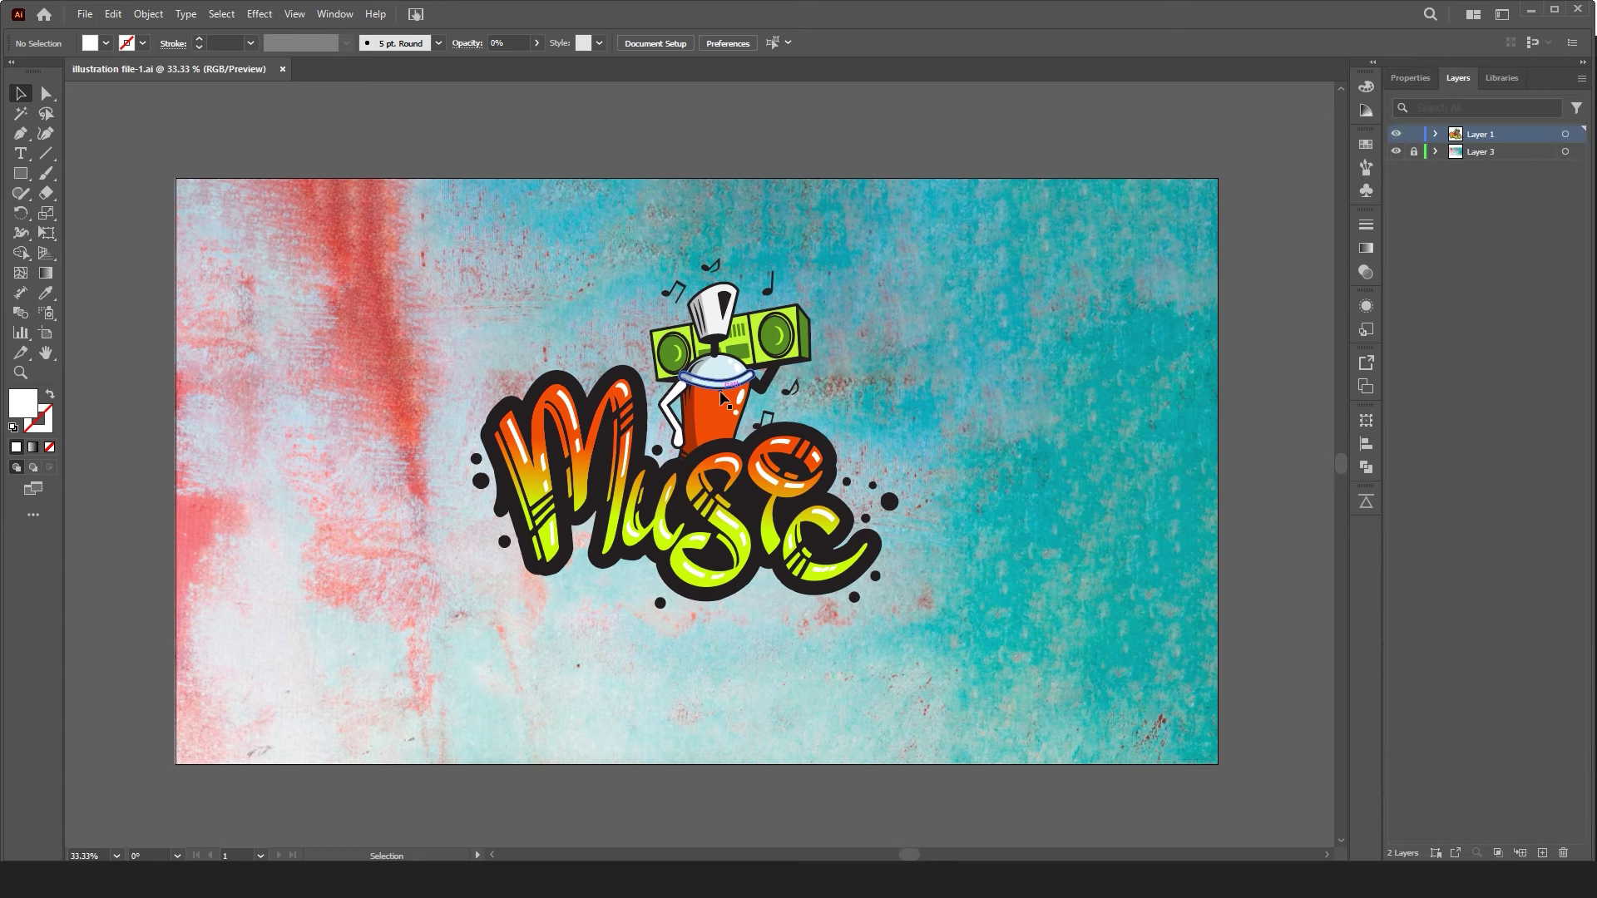
left_click_drag(721, 427, 741, 449)
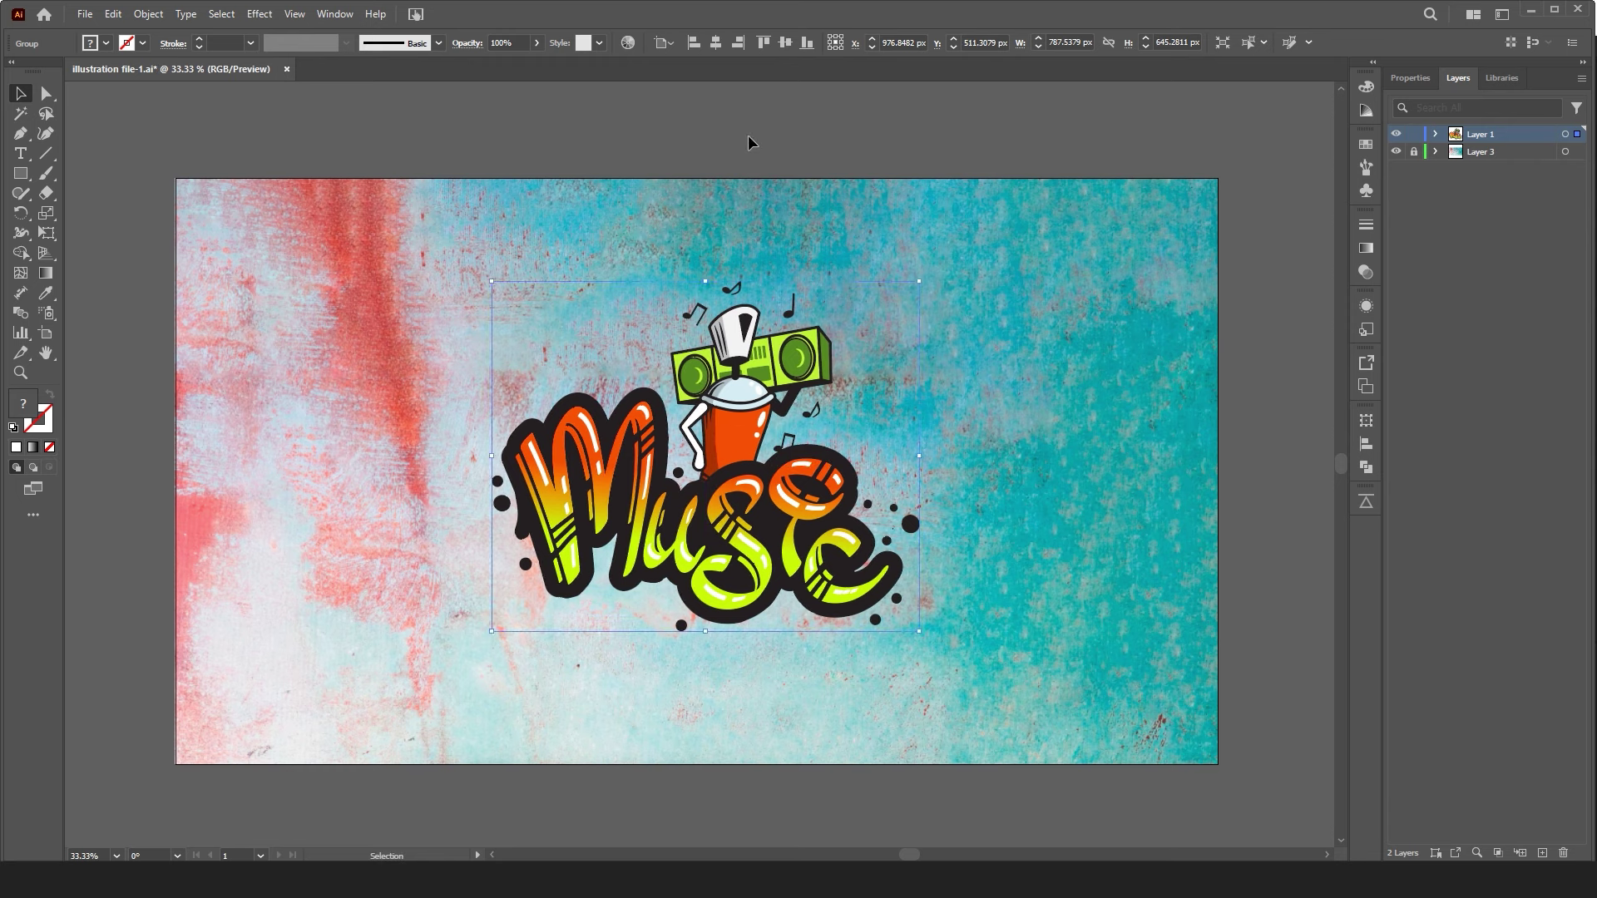
left_click(748, 142)
left_click(21, 173)
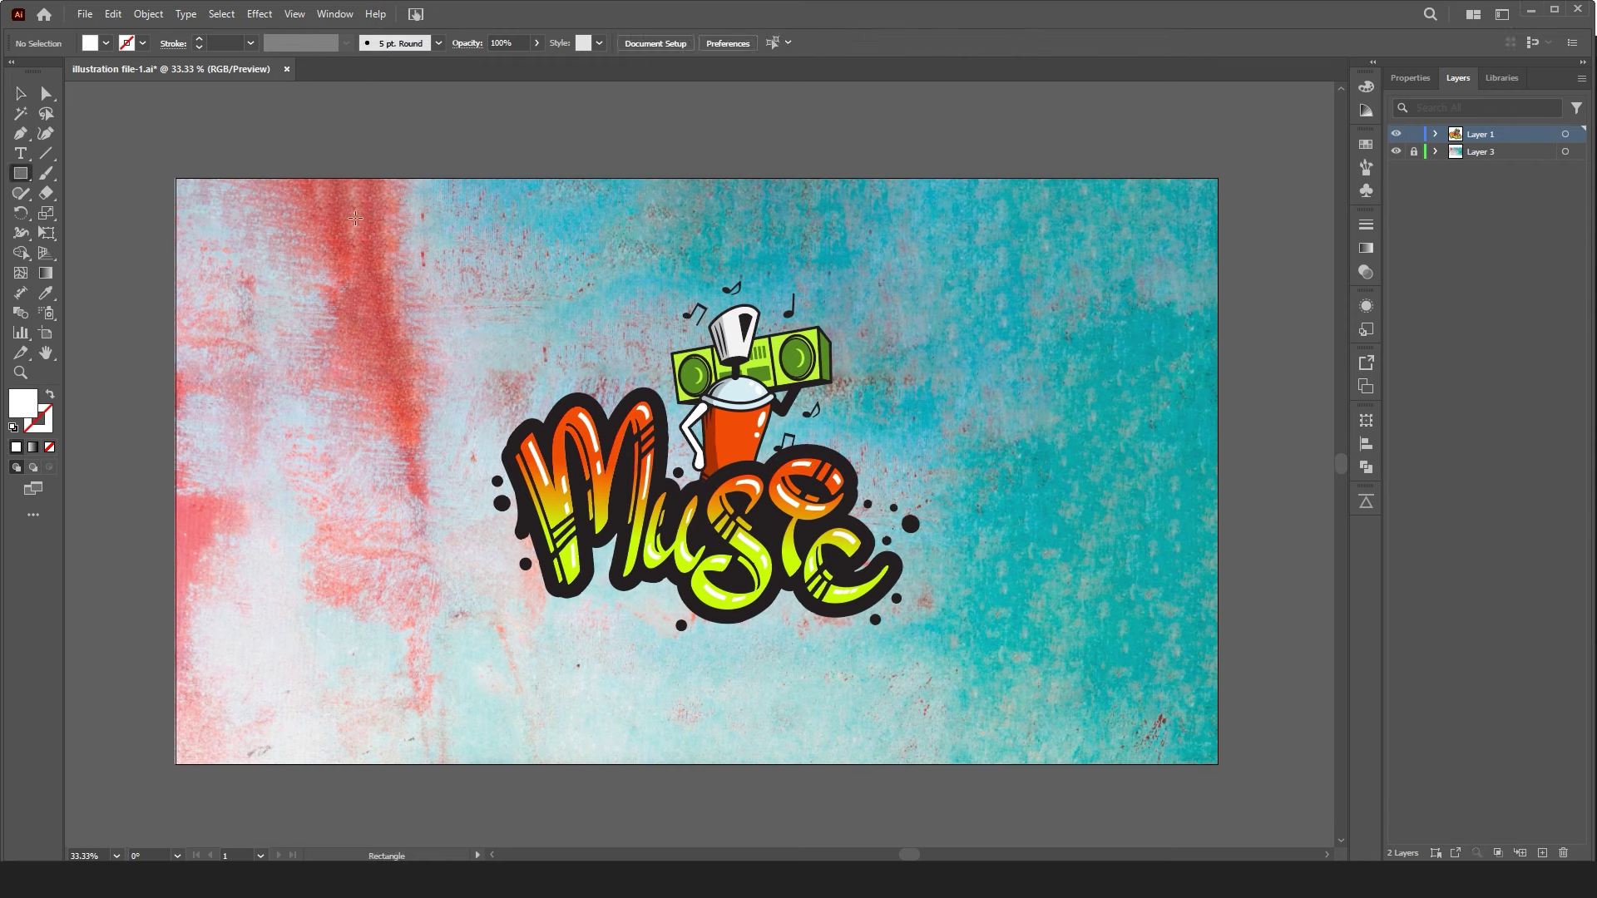
left_click_drag(327, 209, 1143, 706)
- Set the rectangle's opacity to 0% and group it with the Music artwork
key("v")
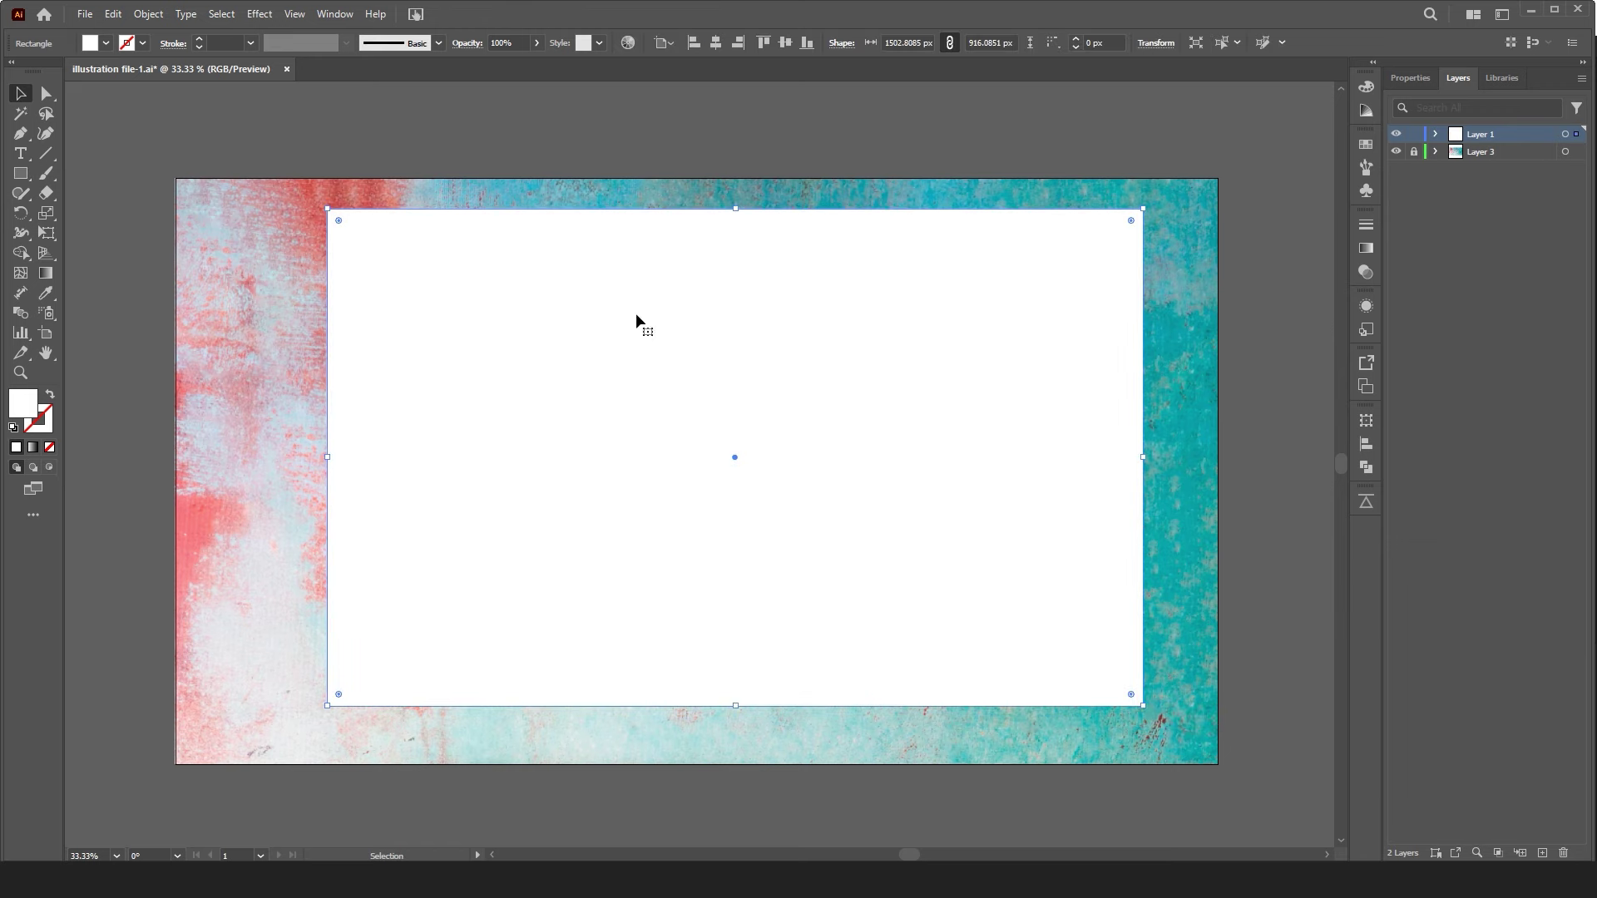
left_click(1411, 78)
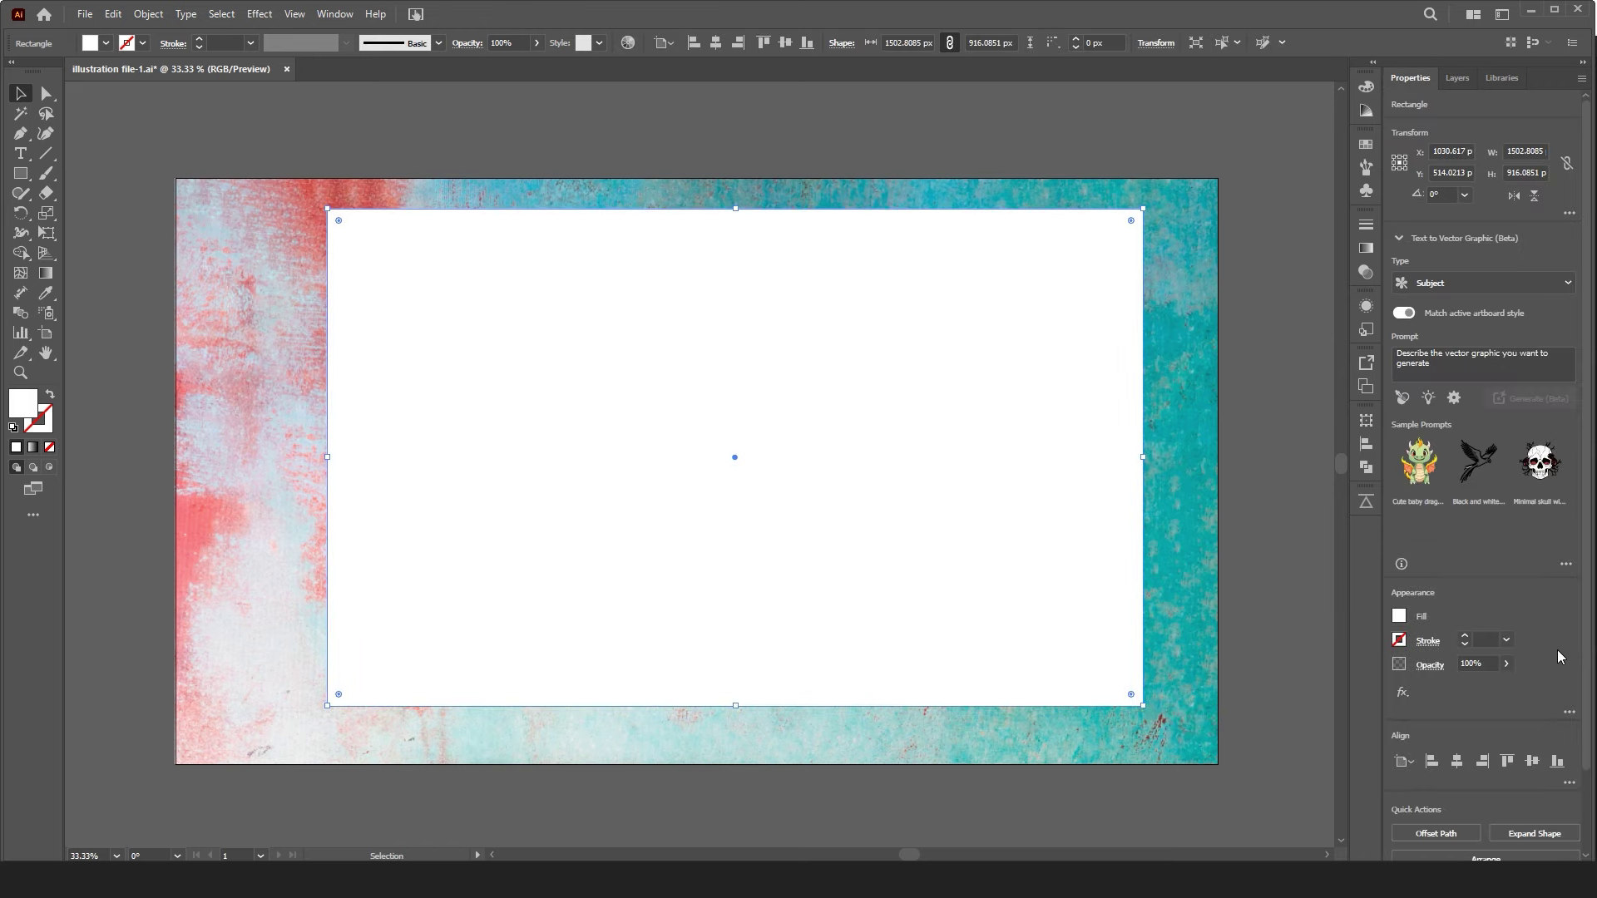
left_click_drag(1476, 690, 1373, 700)
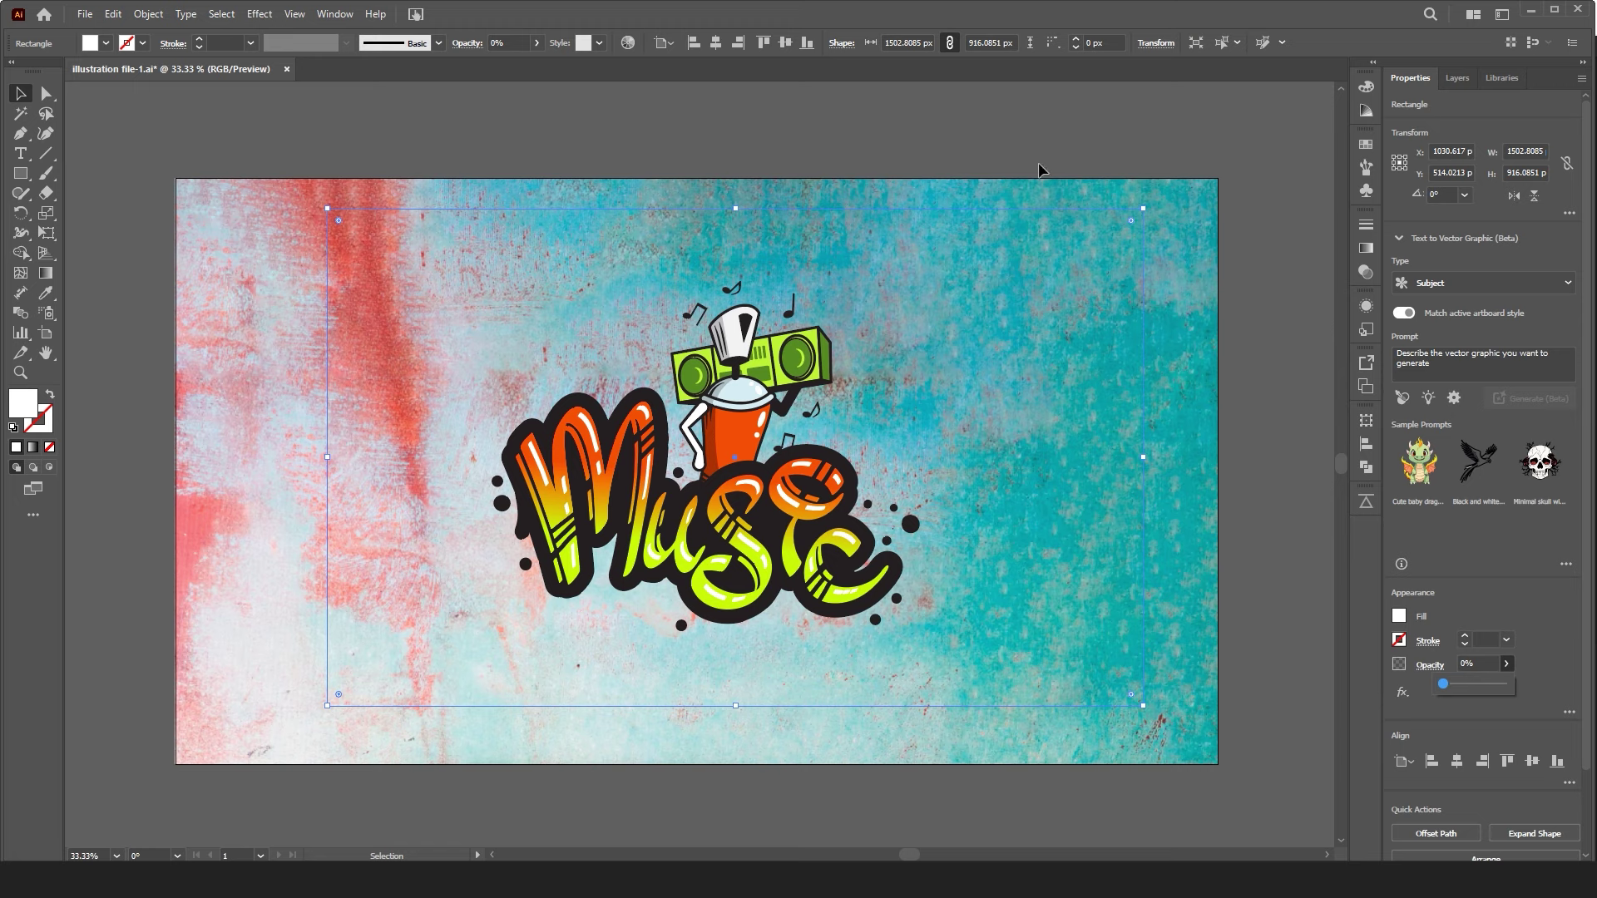
left_click(706, 462, "shift")
right_click(705, 462)
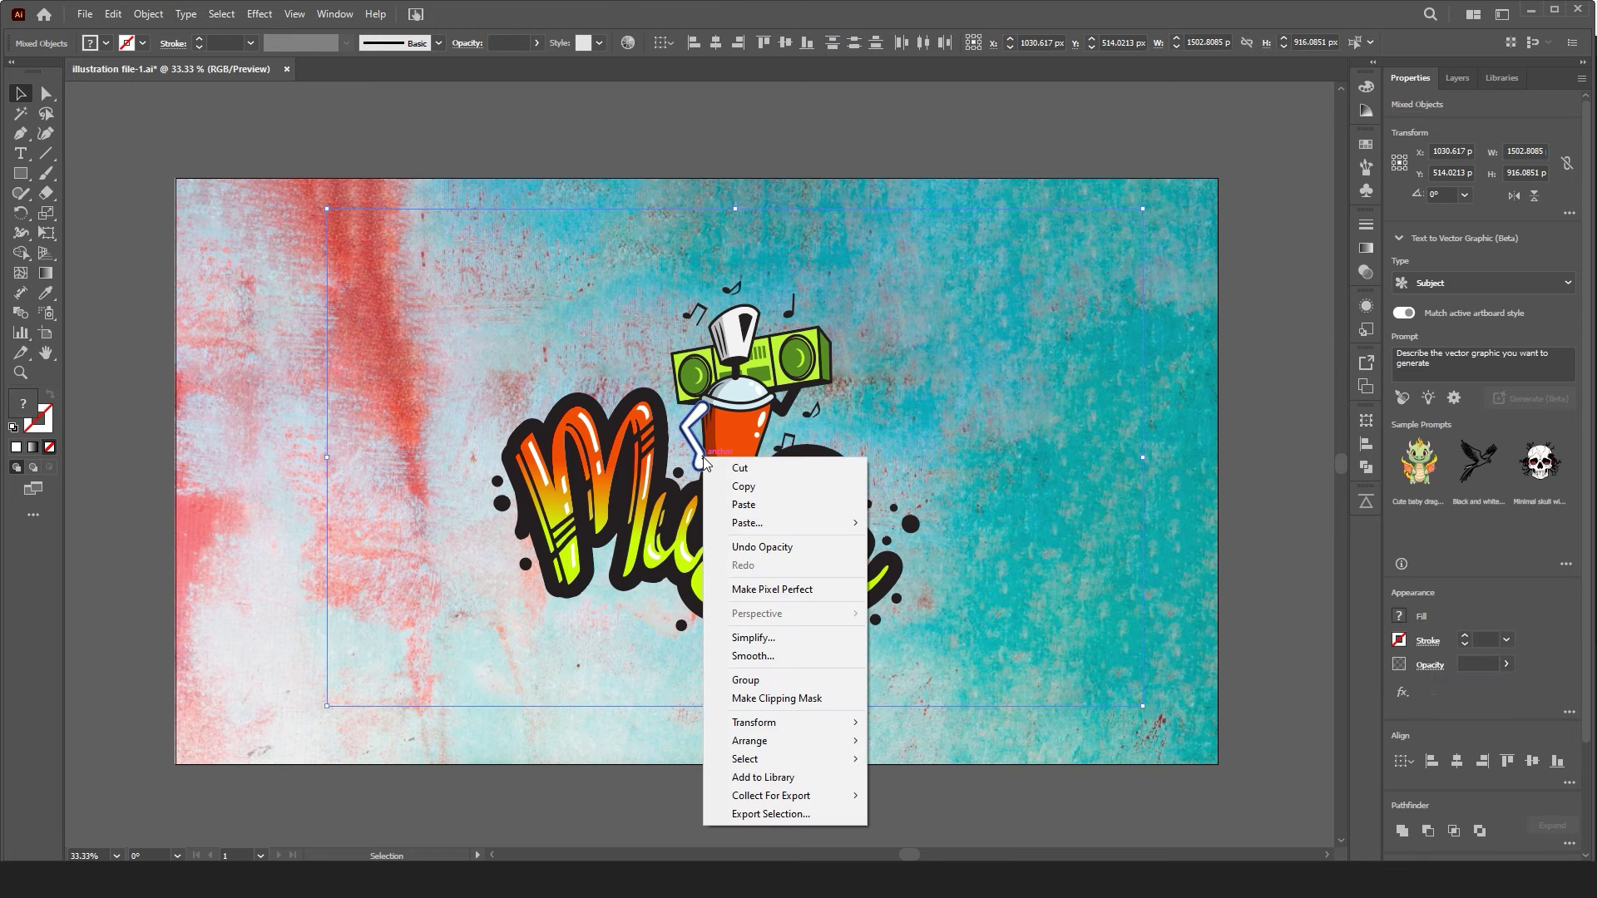
left_click(745, 680)
left_click(763, 154)
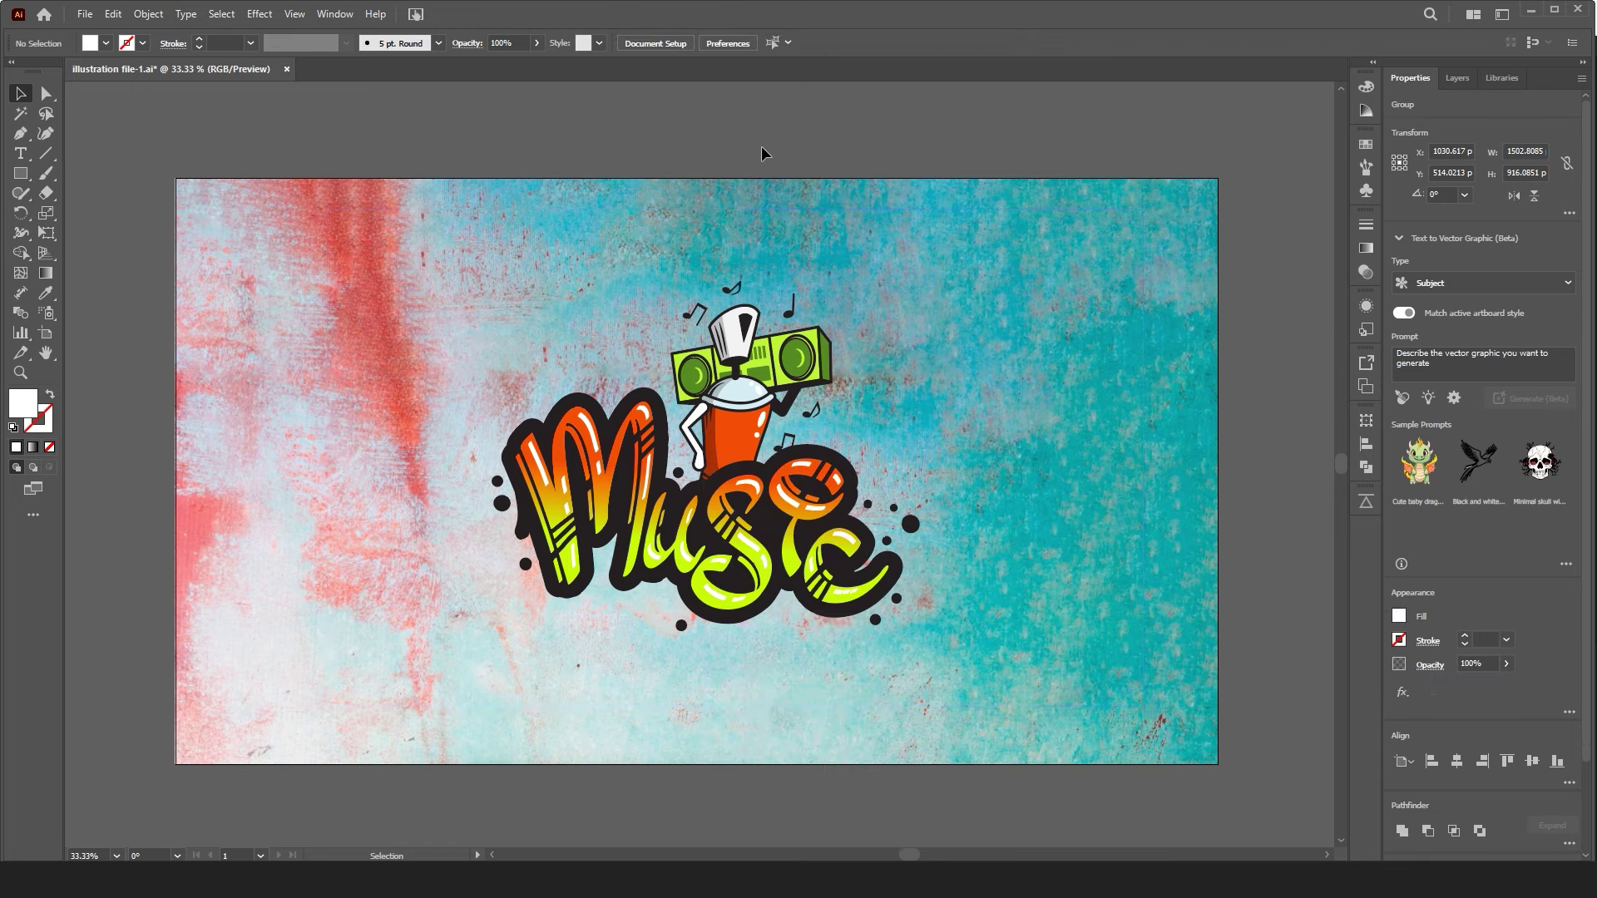